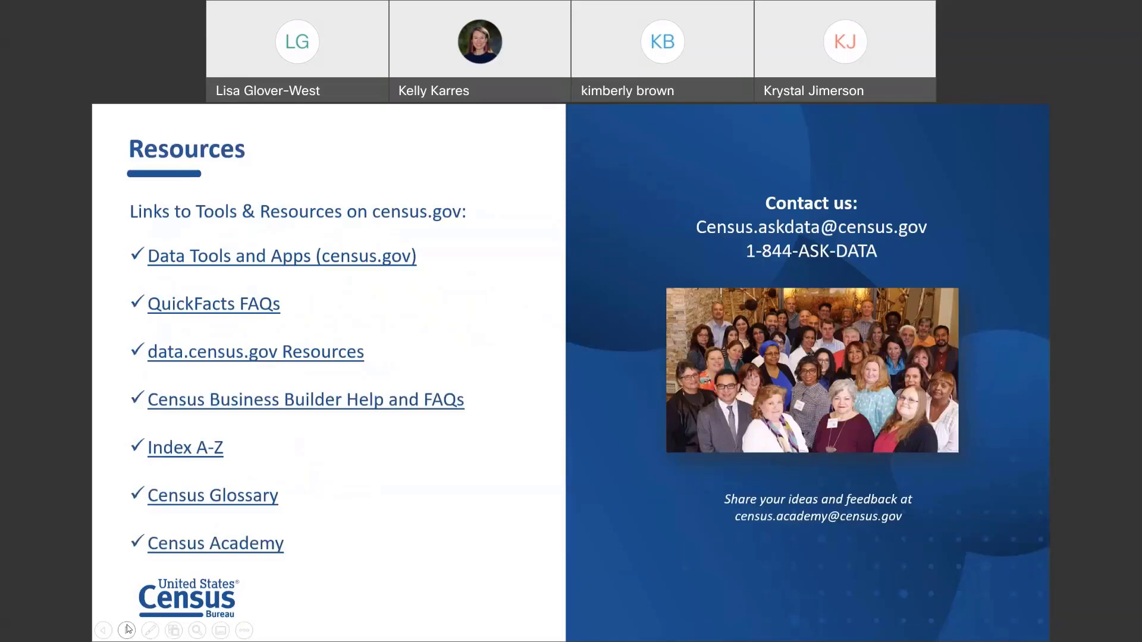
Advance the slideshow to the Recap slide, switch to the browser showing census.gov and open the Explore Data main page
click(127, 630)
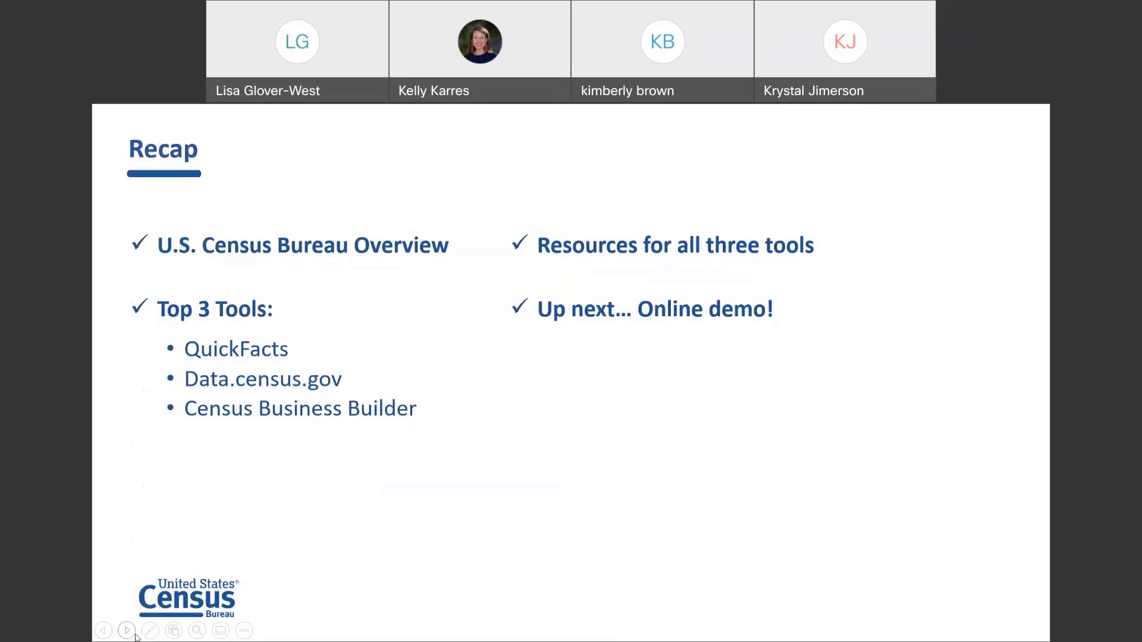
key(alt+Tab)
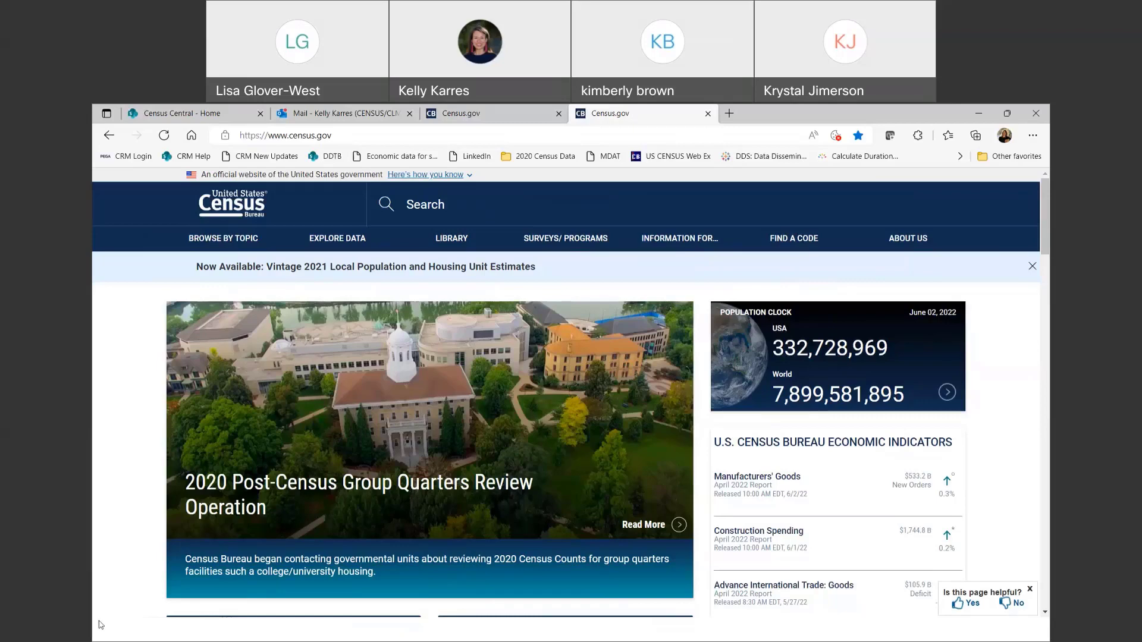
mouse_move(358, 249)
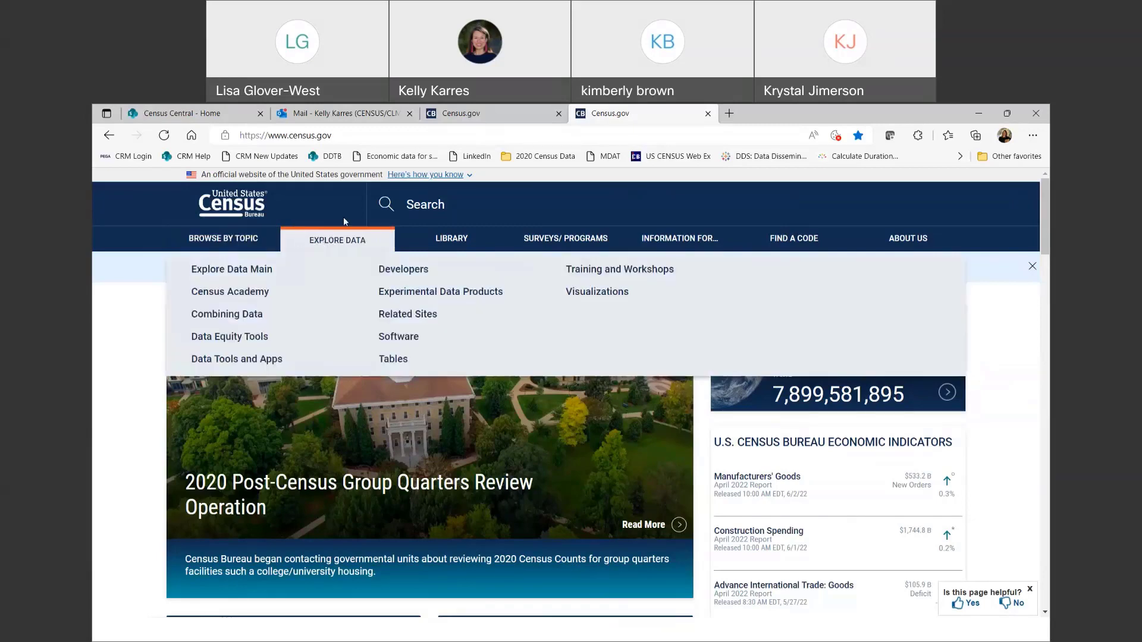
click(249, 269)
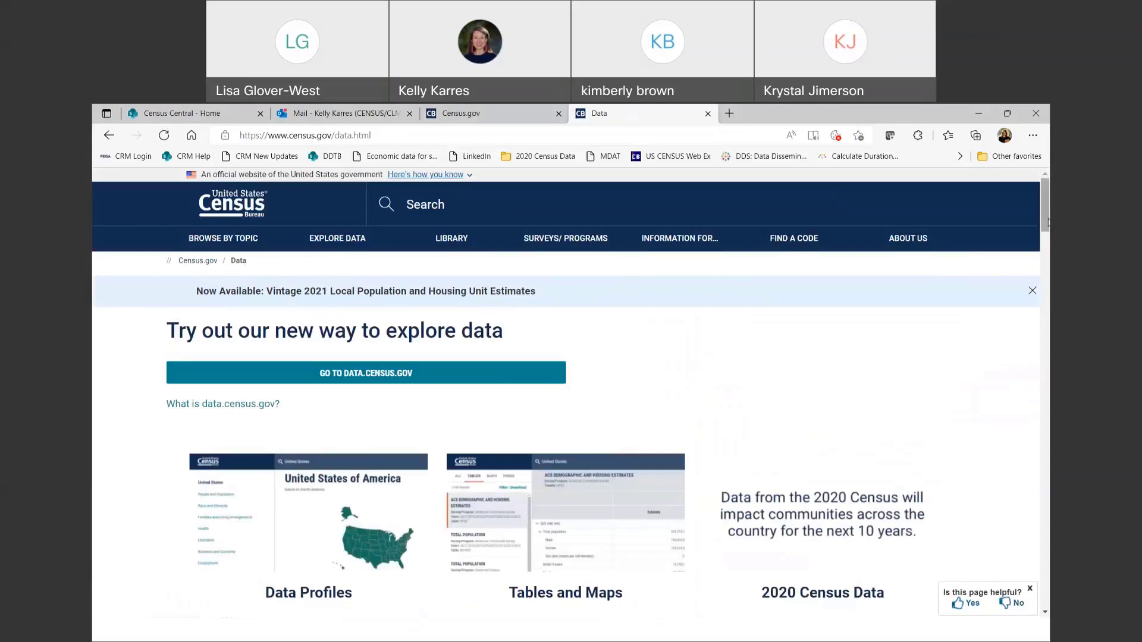
Find QuickFacts in the Data Tools section of the Explore Data page and open it
scroll(1048, 222, down, 4)
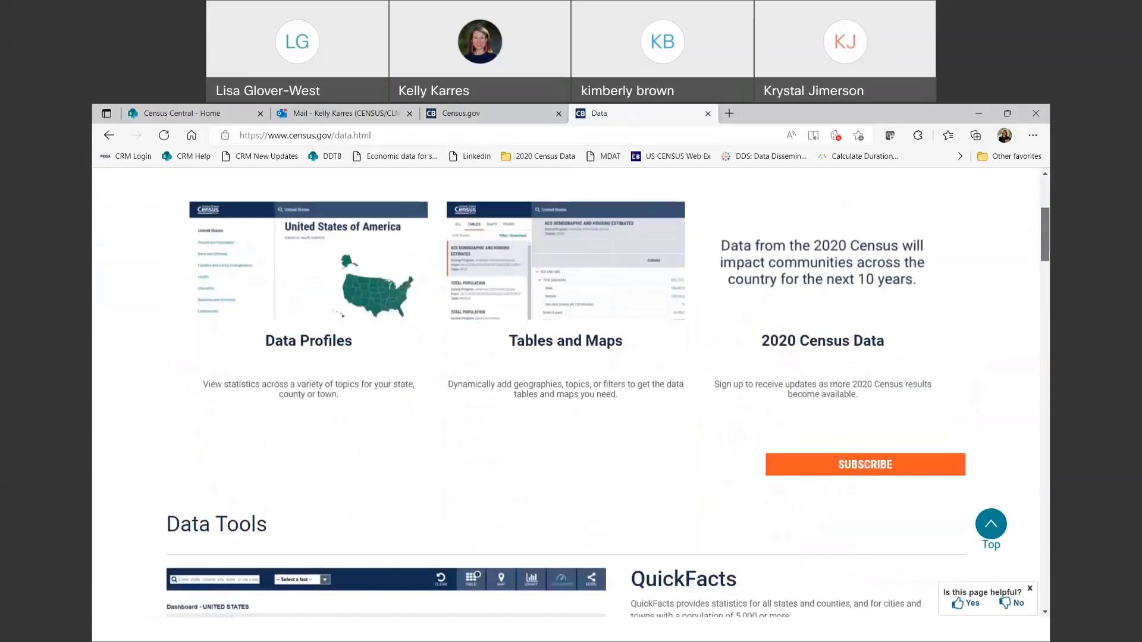
scroll(572, 393, down, 5)
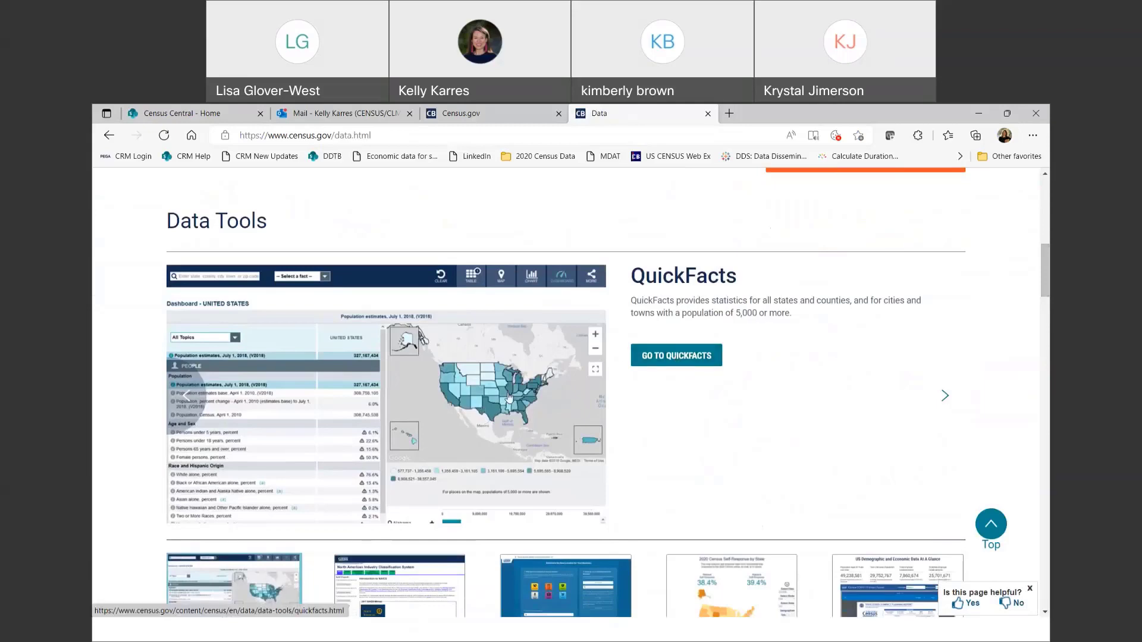
click(662, 360)
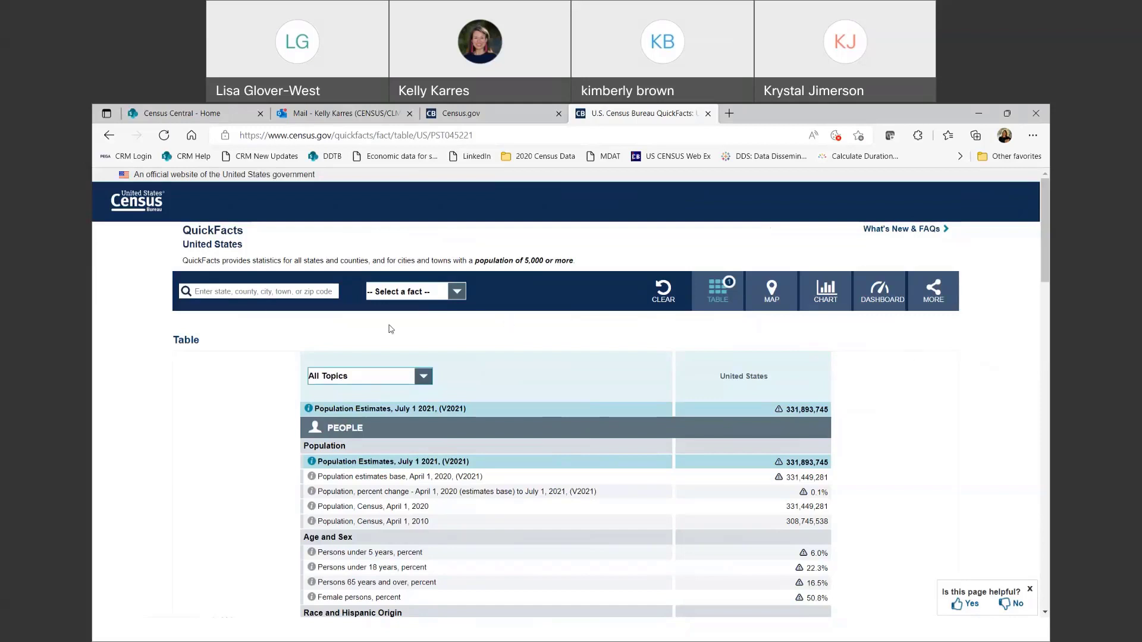
Search for "Marico" and add Maricopa County, Arizona to the QuickFacts comparison table
click(272, 293)
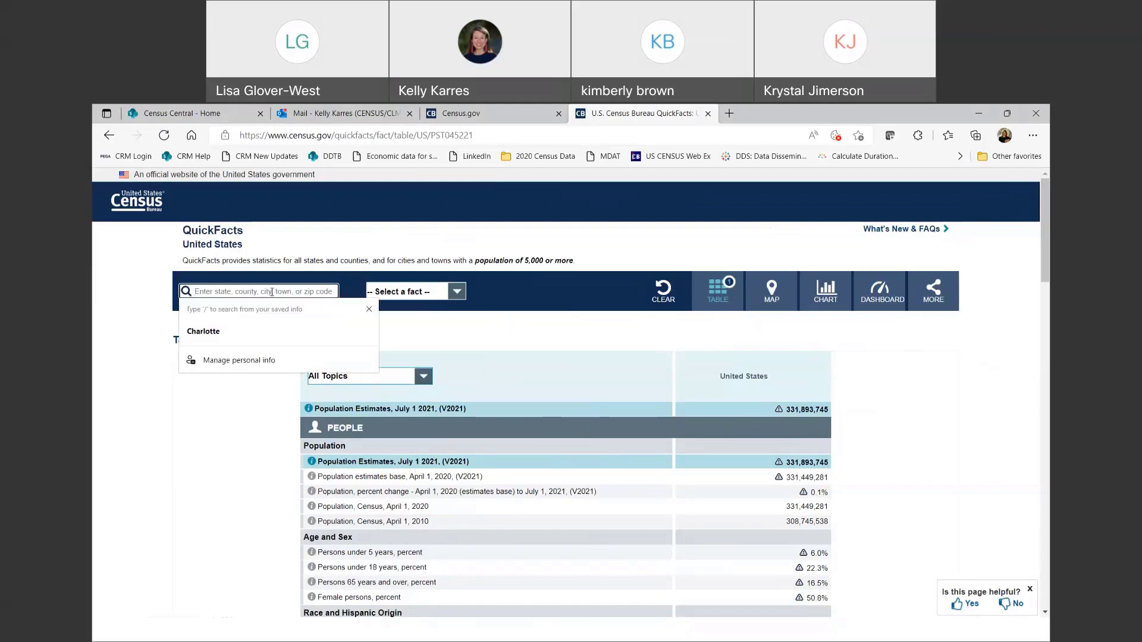
text(Marico)
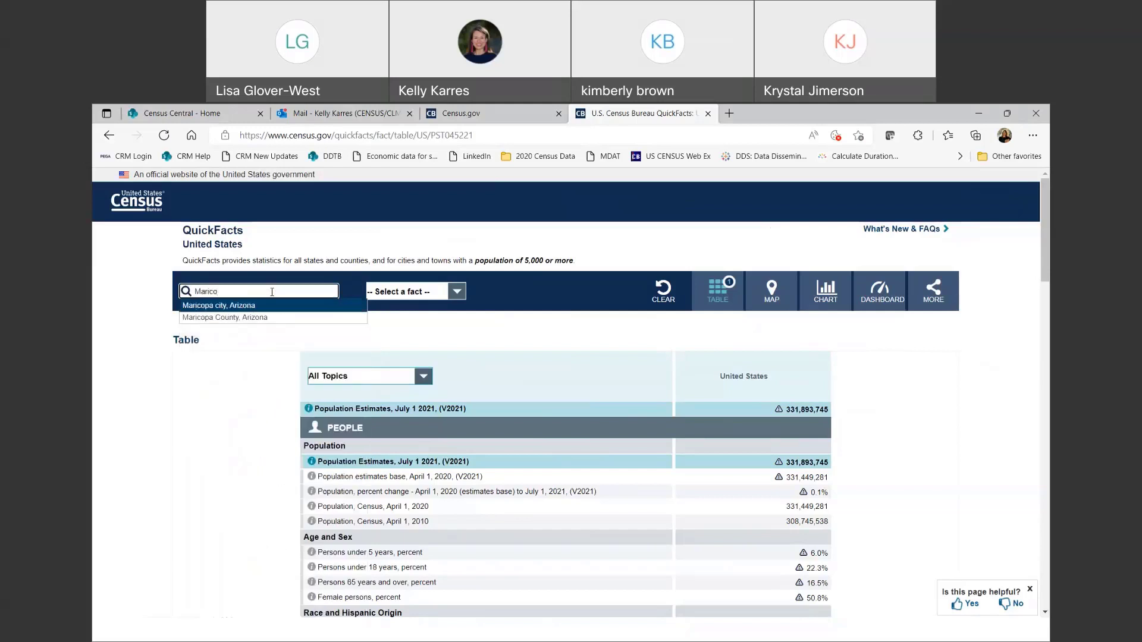
click(250, 318)
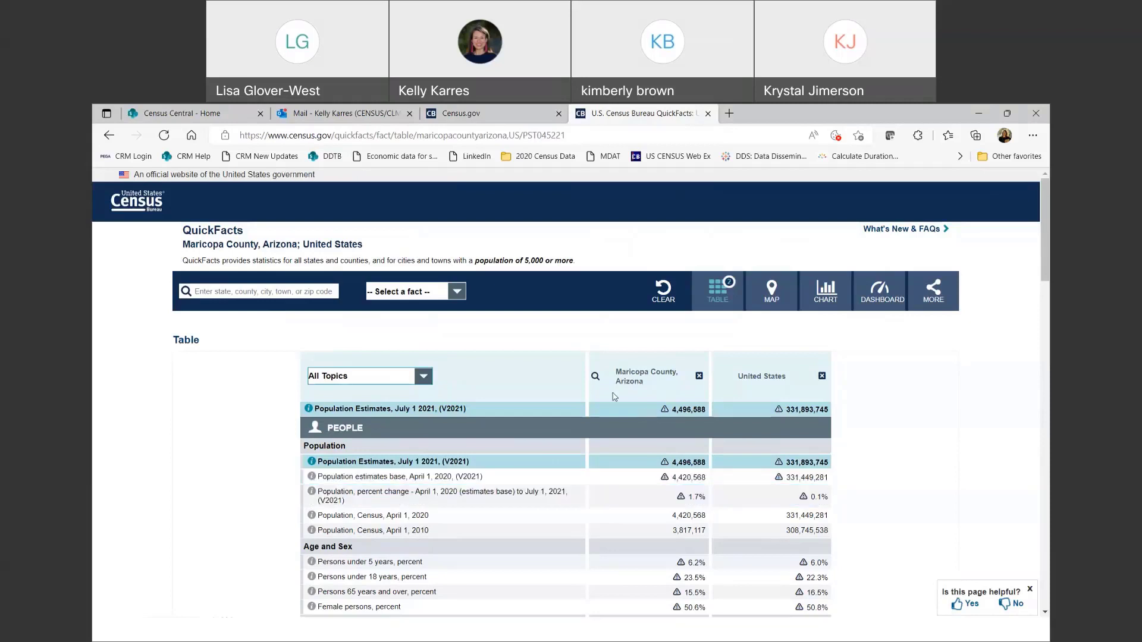
Read the source and definitions note for Population Estimates, July 1 2021, (V2021), and close it
click(309, 410)
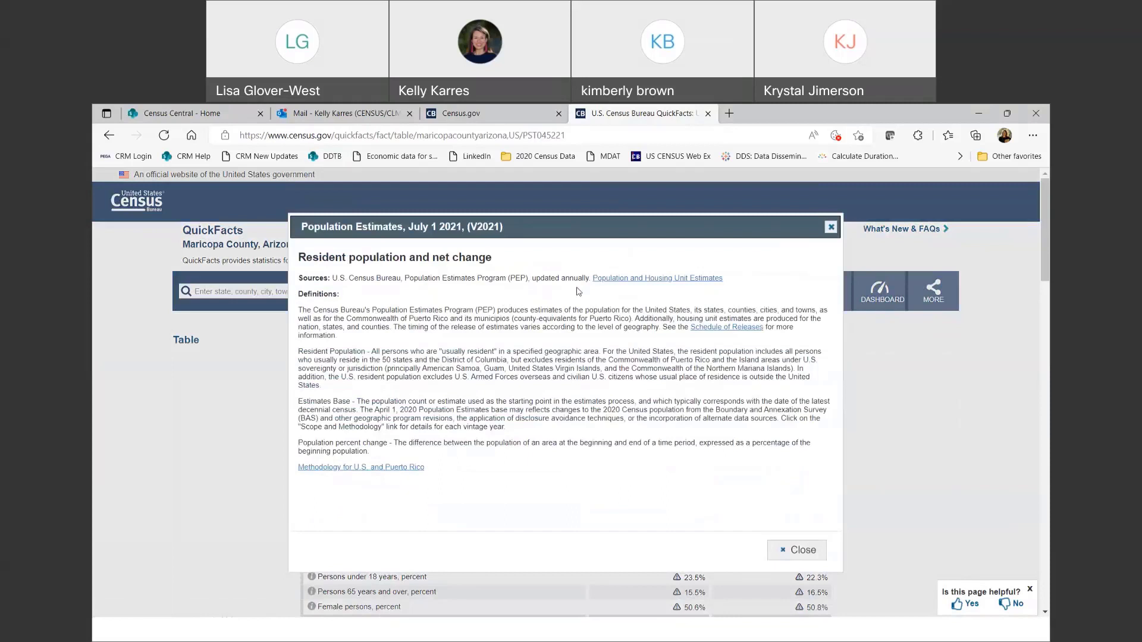
click(831, 228)
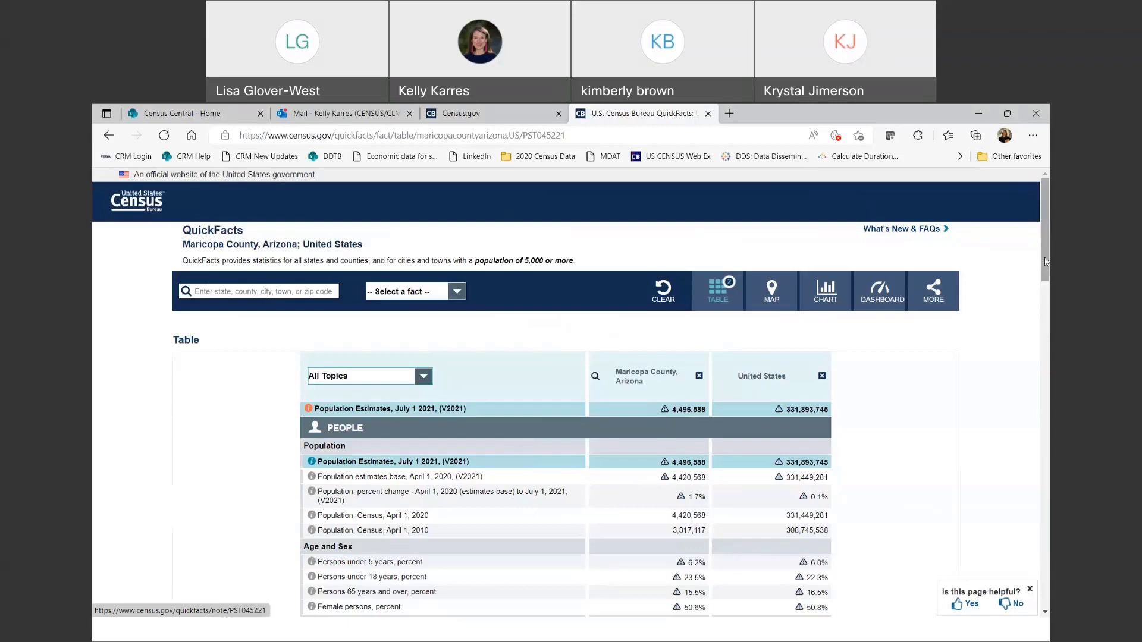
Look through the table's topics and select the fact Median household income (in 2020 dollars), 2016-2020
drag(1046, 258, 1046, 293)
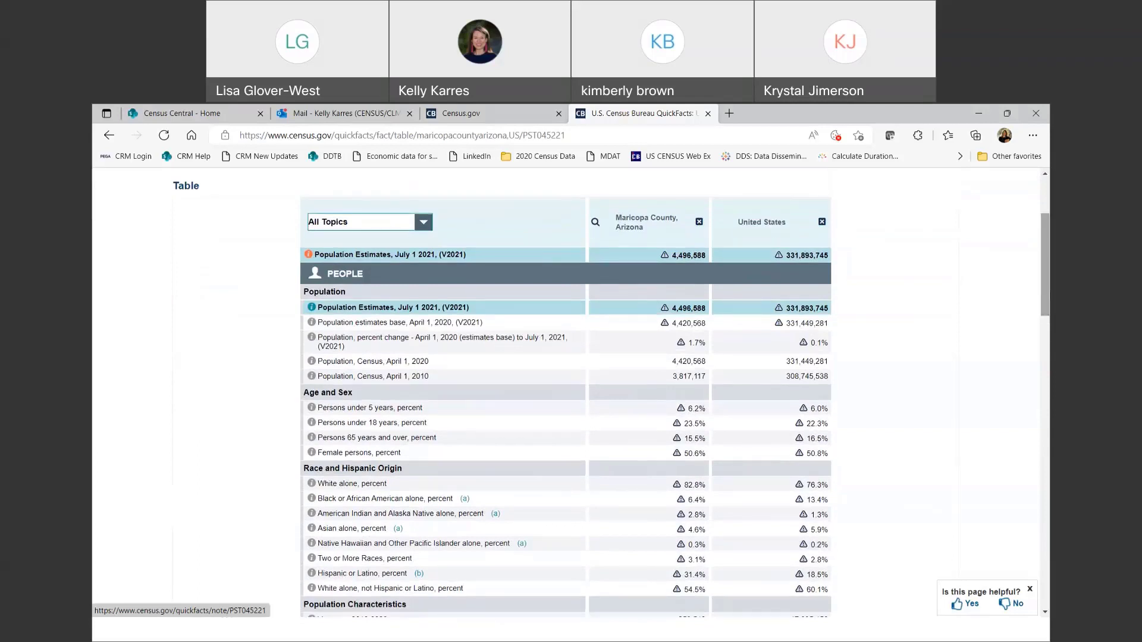
scroll(306, 550, down, 2)
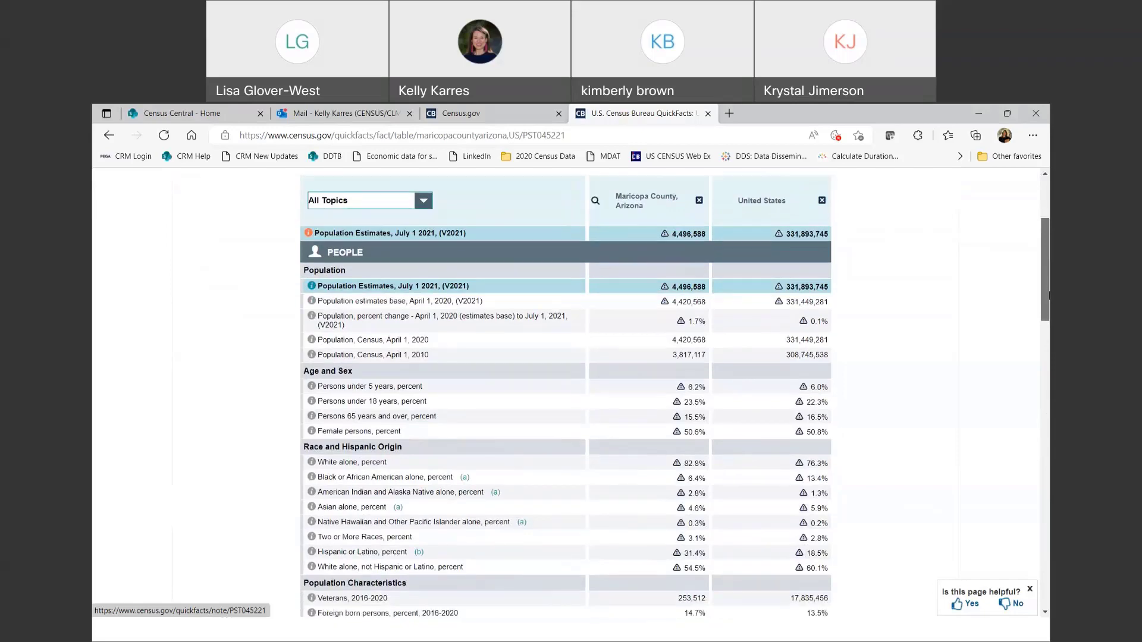
scroll(306, 550, down, 4)
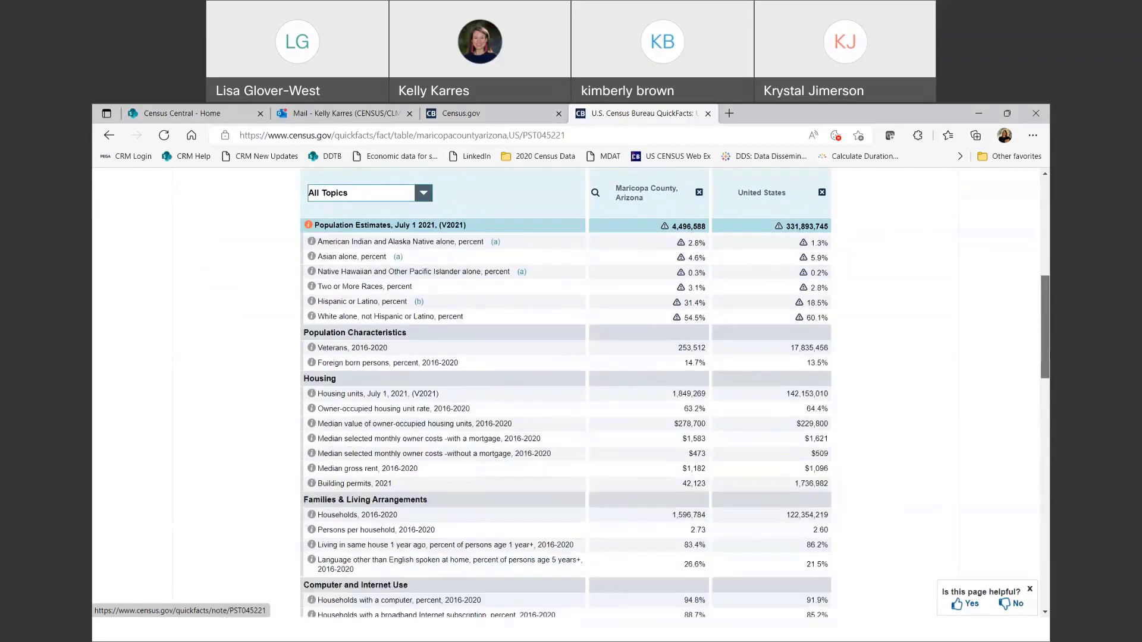
scroll(443, 425, down, 2)
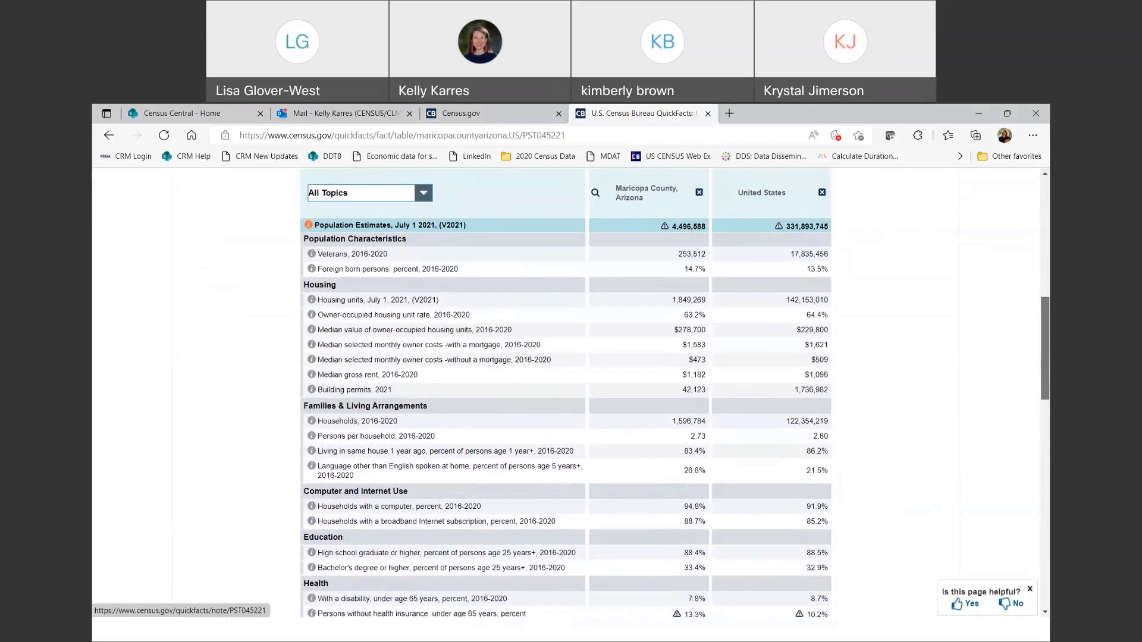
scroll(443, 424, down, 3)
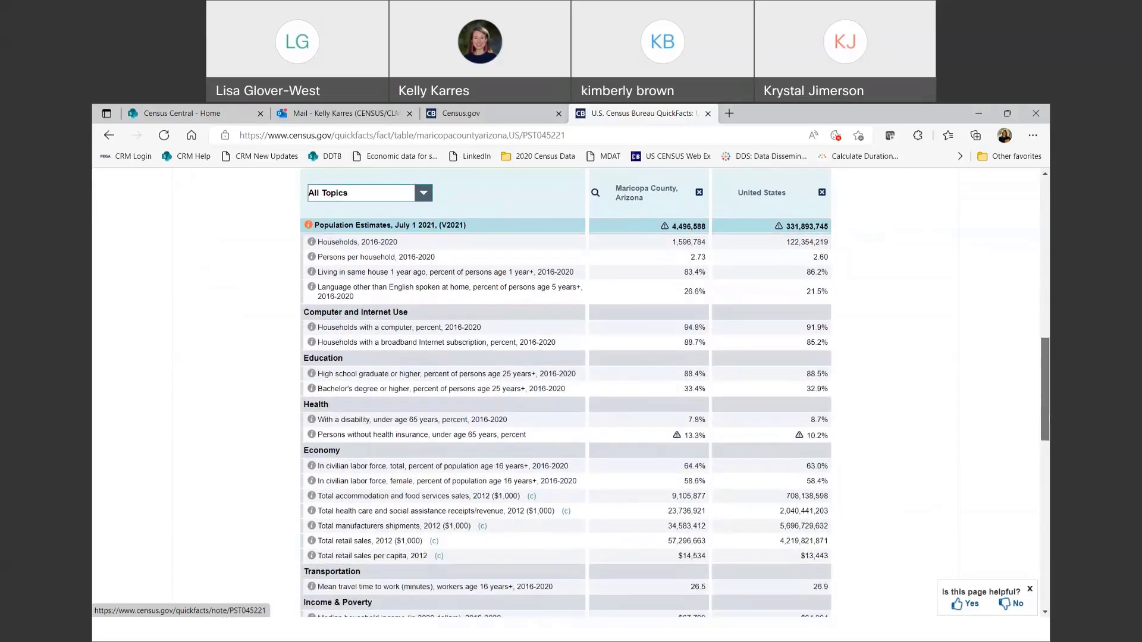
scroll(443, 424, down, 2)
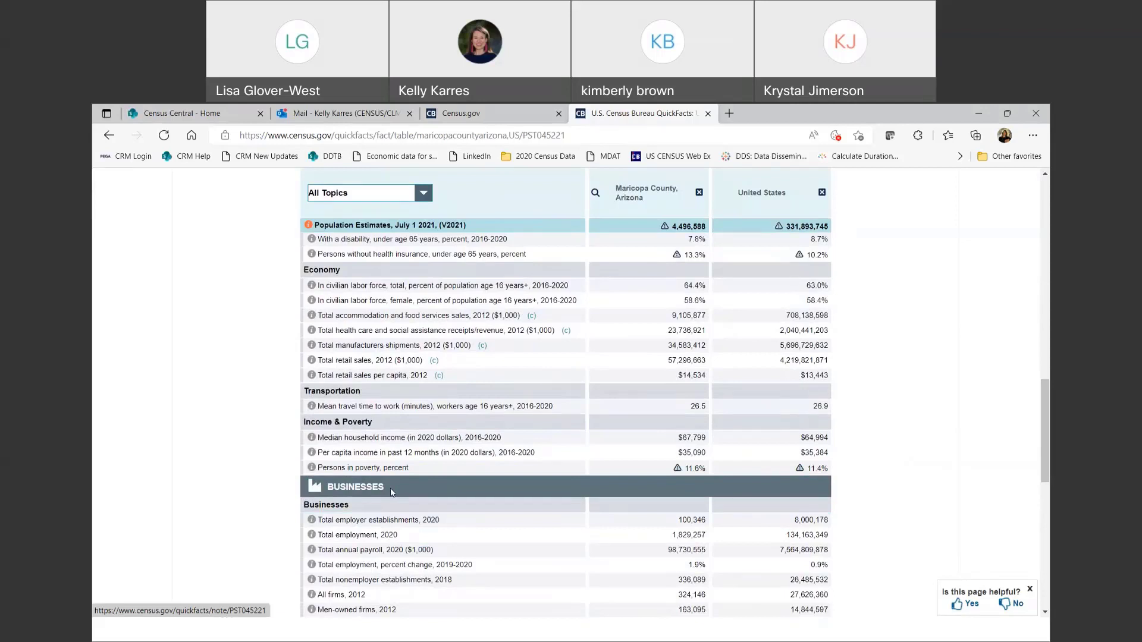
click(528, 442)
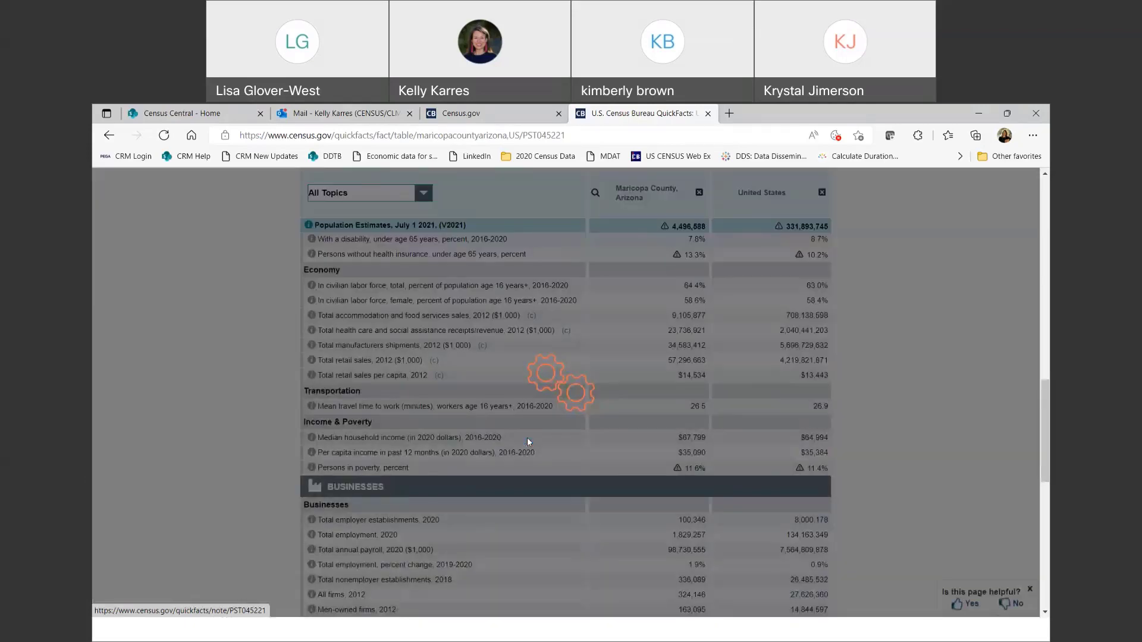
Show the selected median household income fact as a map for Maricopa County, Arizona
drag(1048, 507, 1026, 343)
scroll(427, 345, up, 6)
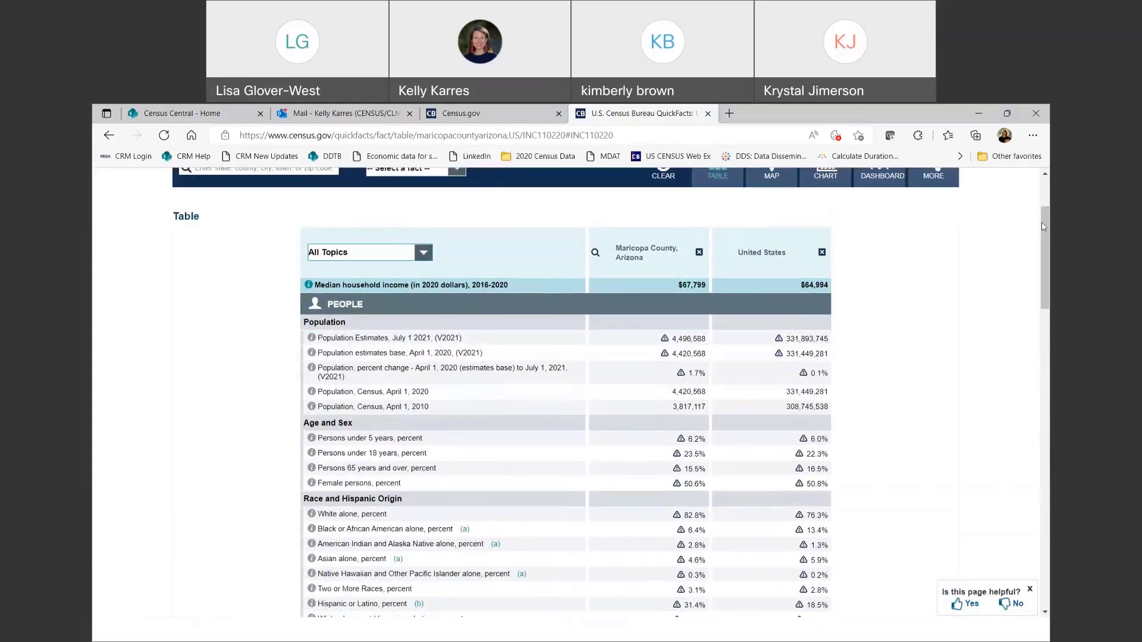
drag(1043, 221, 1044, 213)
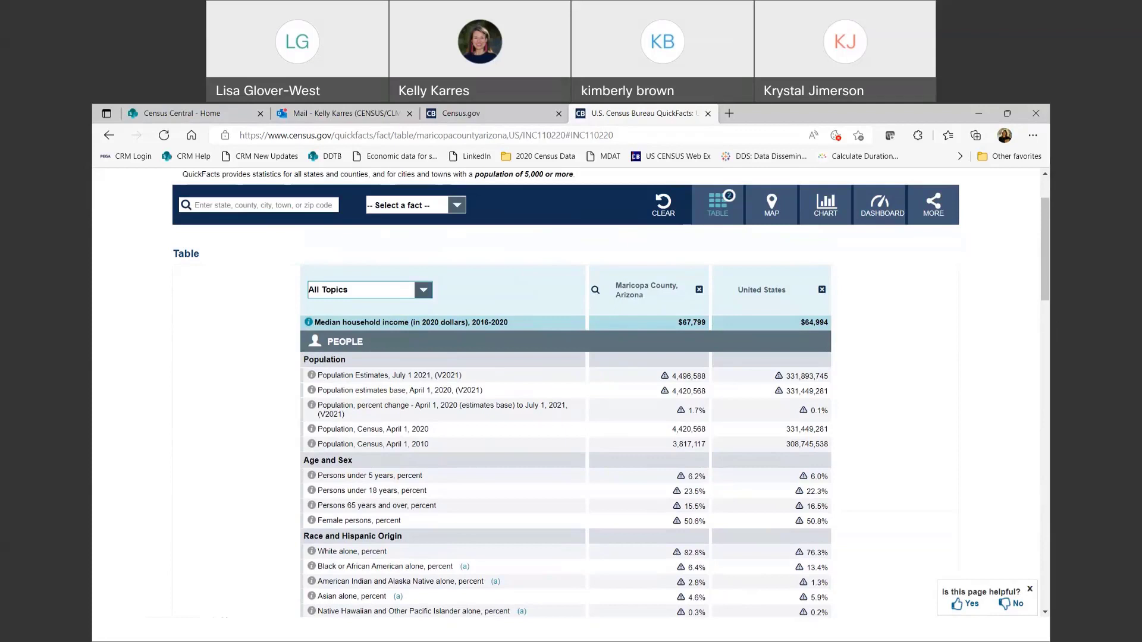
click(772, 213)
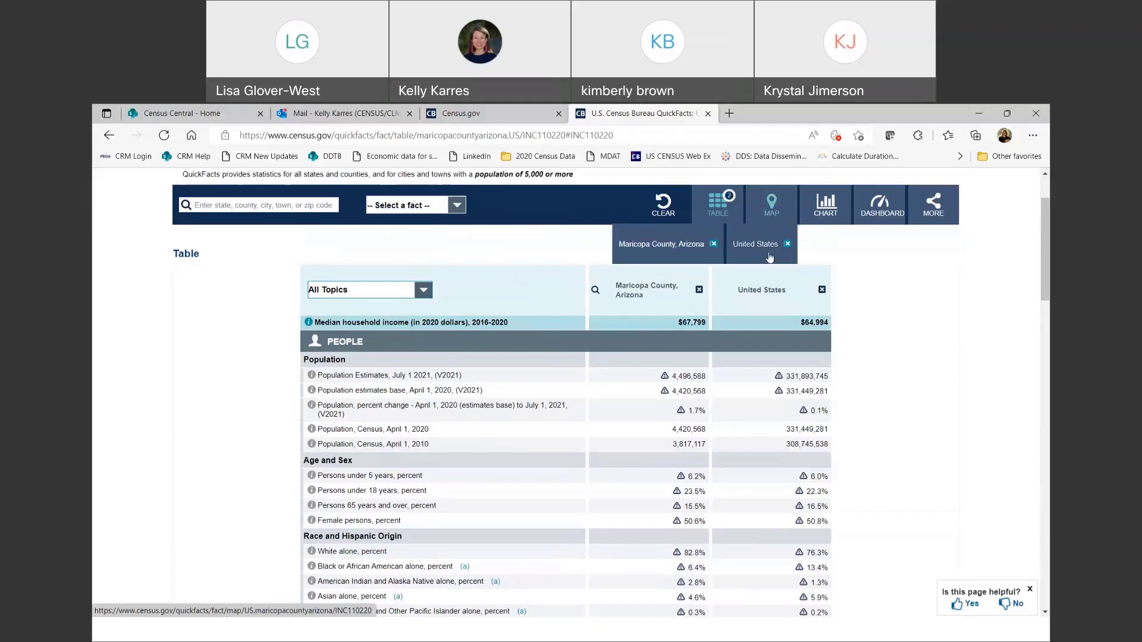
click(677, 248)
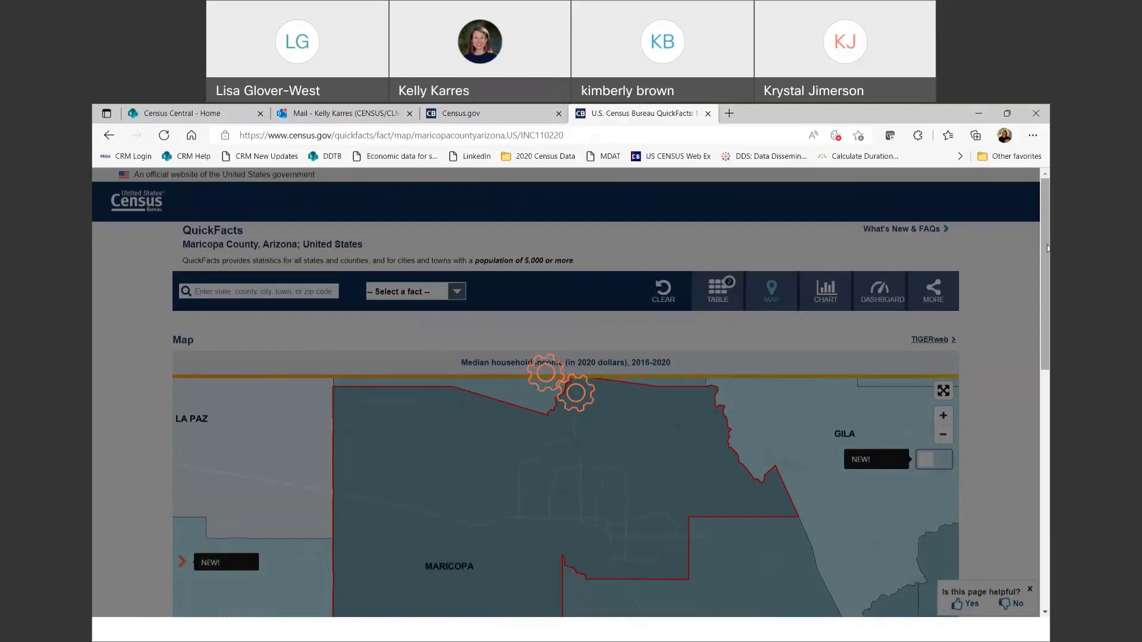
Examine the map legend and Maricopa County's median household income, including in full-screen view, and leave full screen
scroll(1048, 248, down, 3)
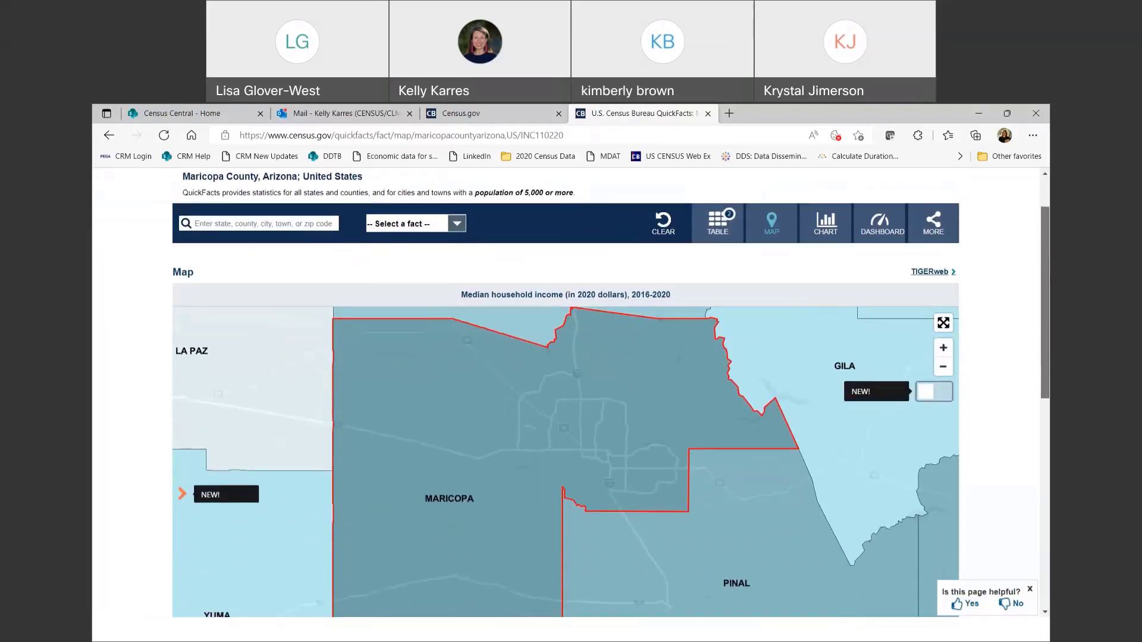
scroll(571, 393, down, 4)
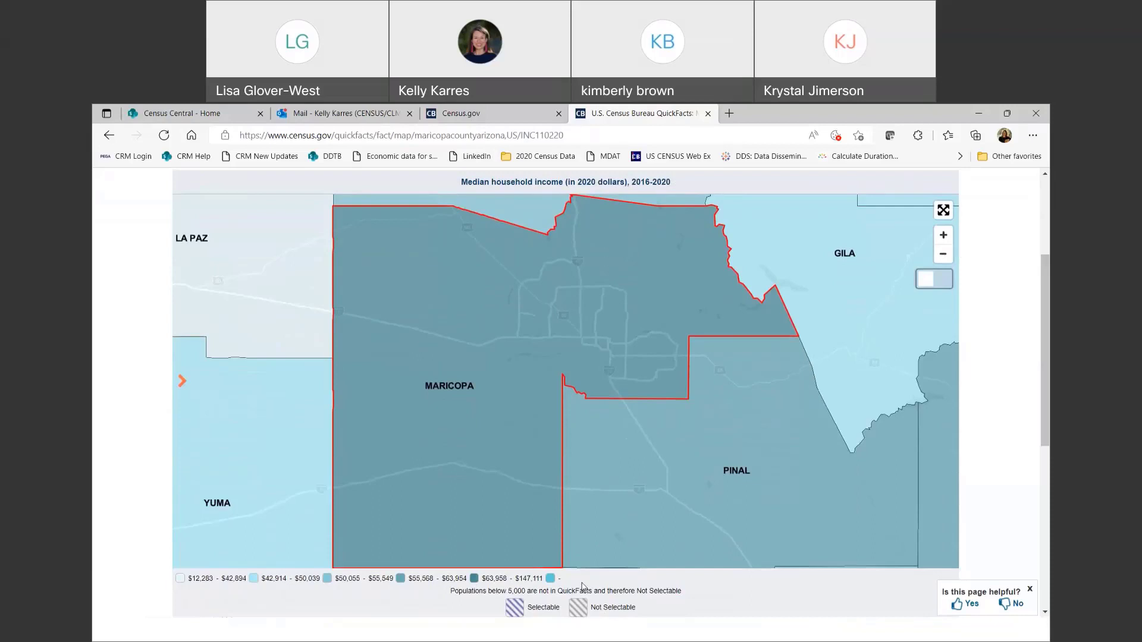
click(460, 391)
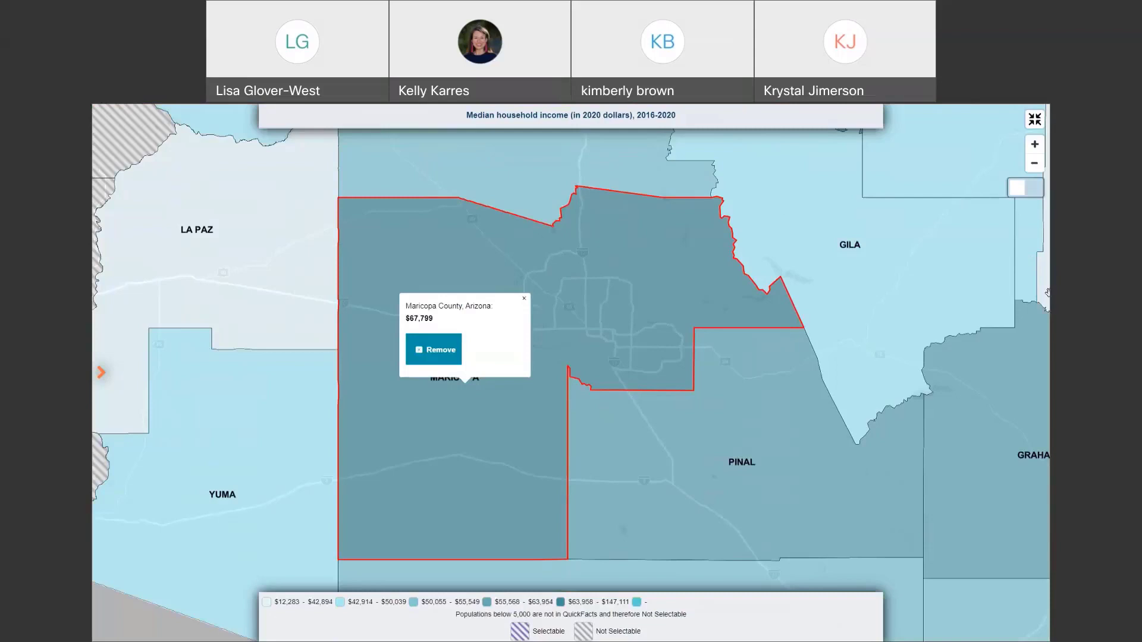
click(1035, 121)
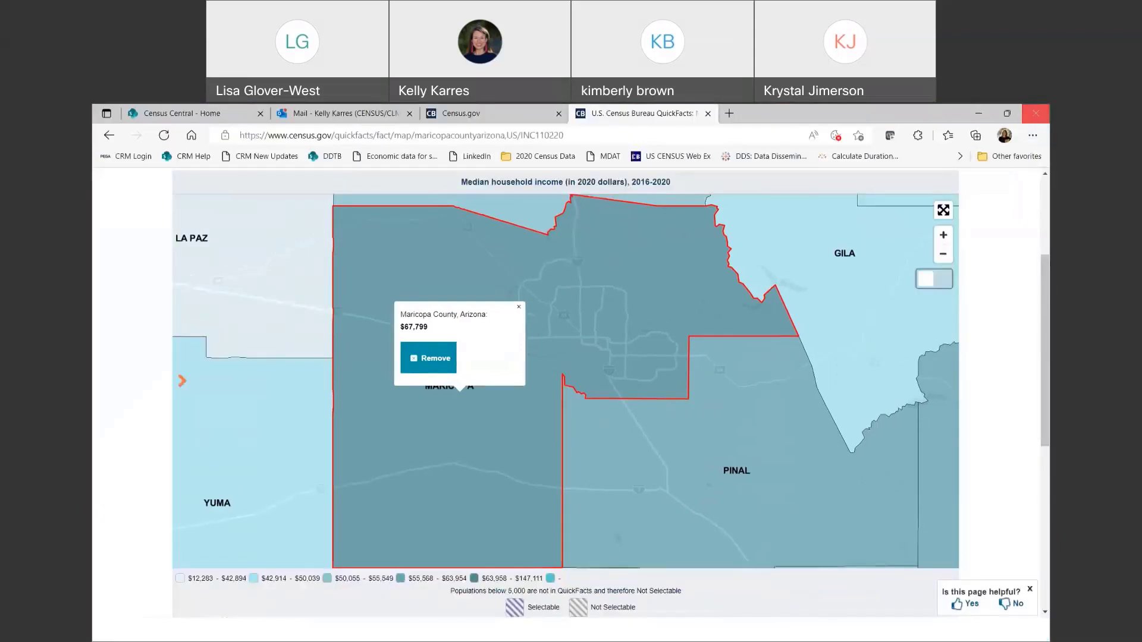
Show median household income as a chart for Maricopa County, Arizona
scroll(1041, 277, up, 2)
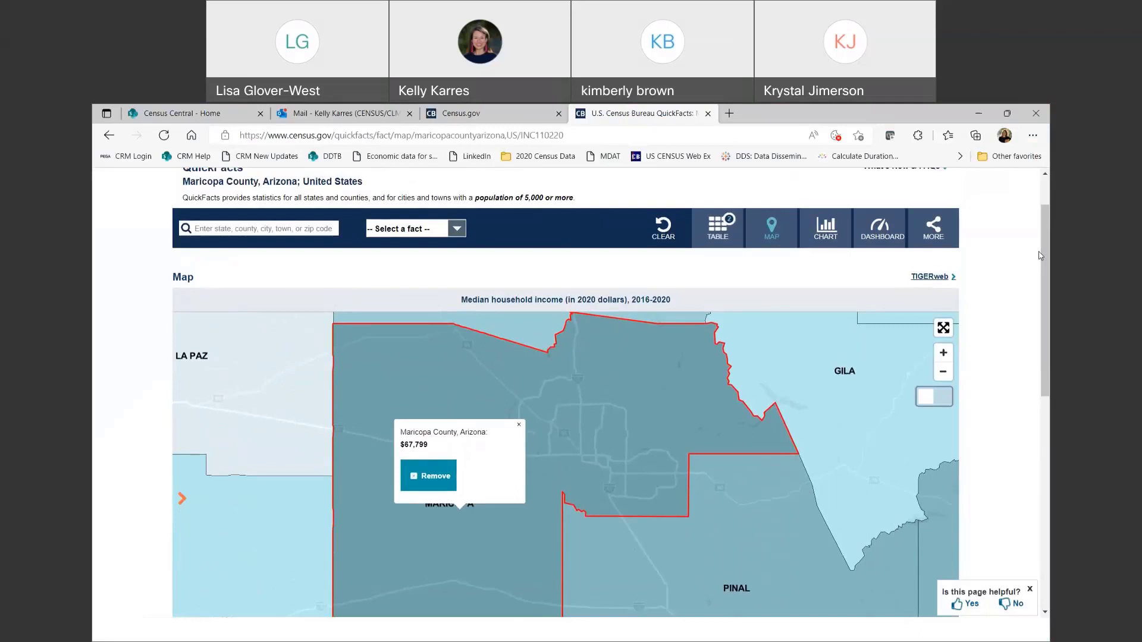
click(832, 232)
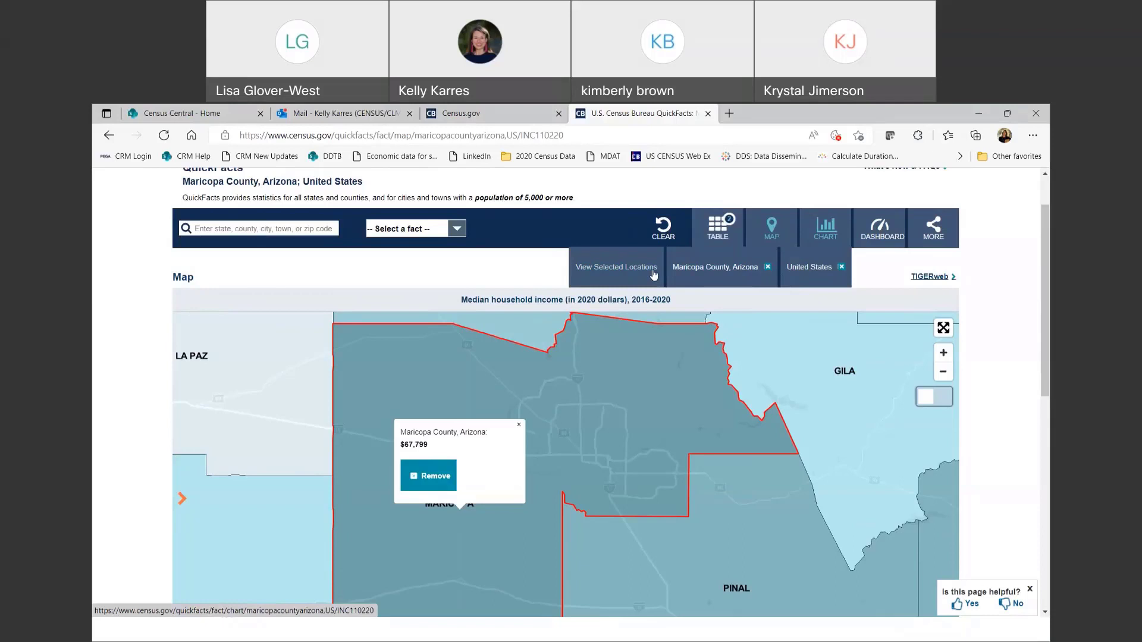
click(706, 271)
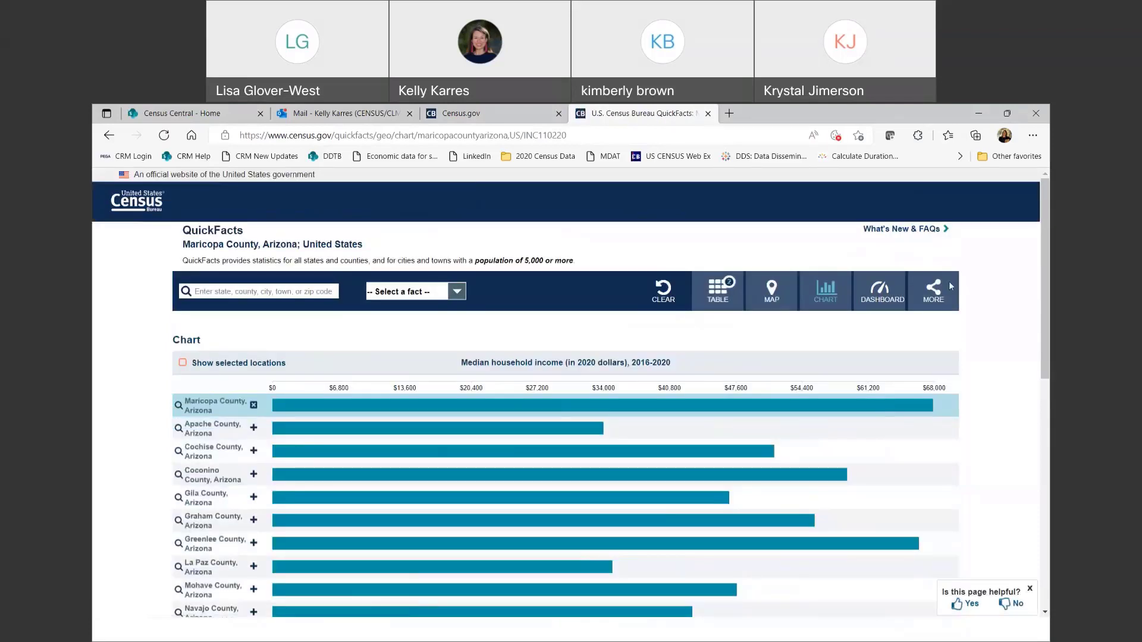
Examine the Quicklinks for Maricopa County, Arizona from the chart's county list and close them
drag(1048, 315, 1048, 337)
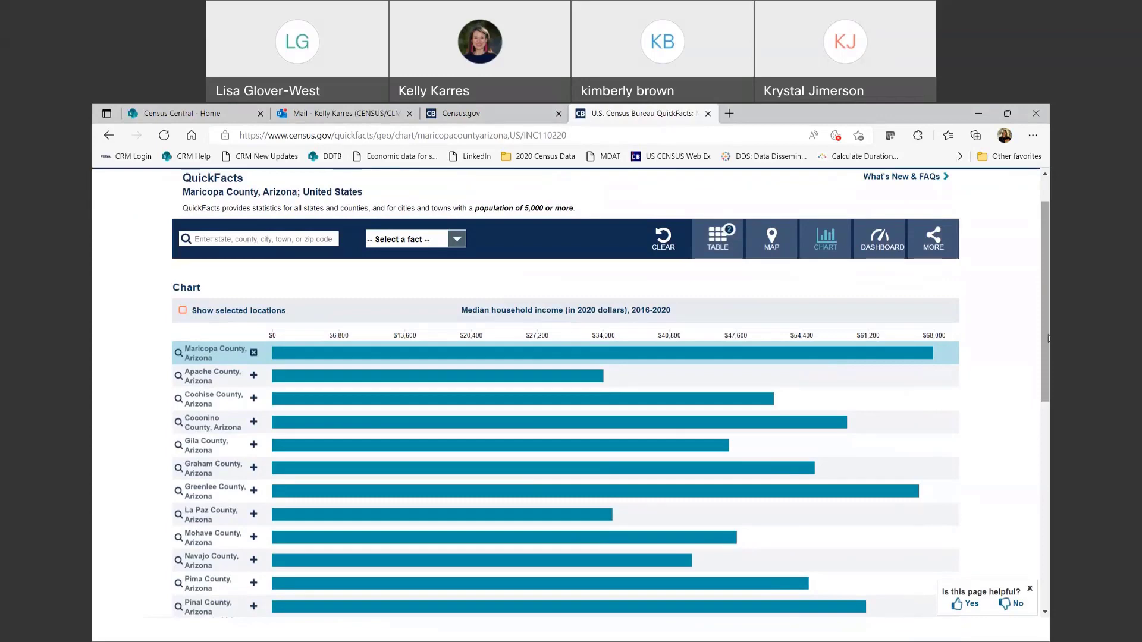
click(179, 353)
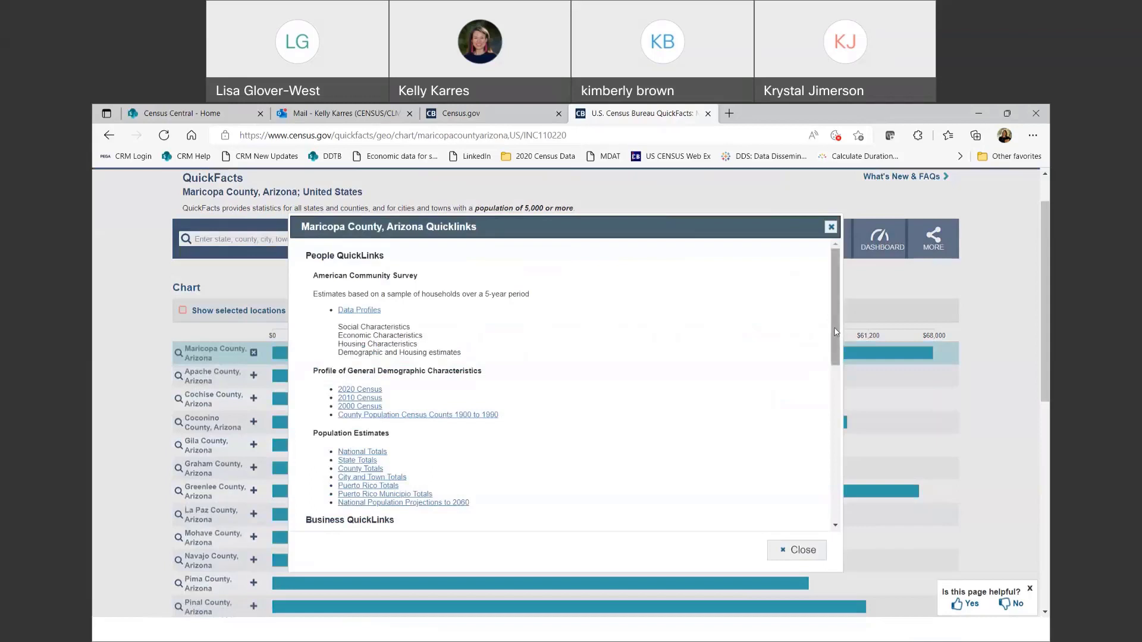
mouse_move(836, 331)
mouse_down()
mouse_move(842, 504)
mouse_move(841, 320)
mouse_up()
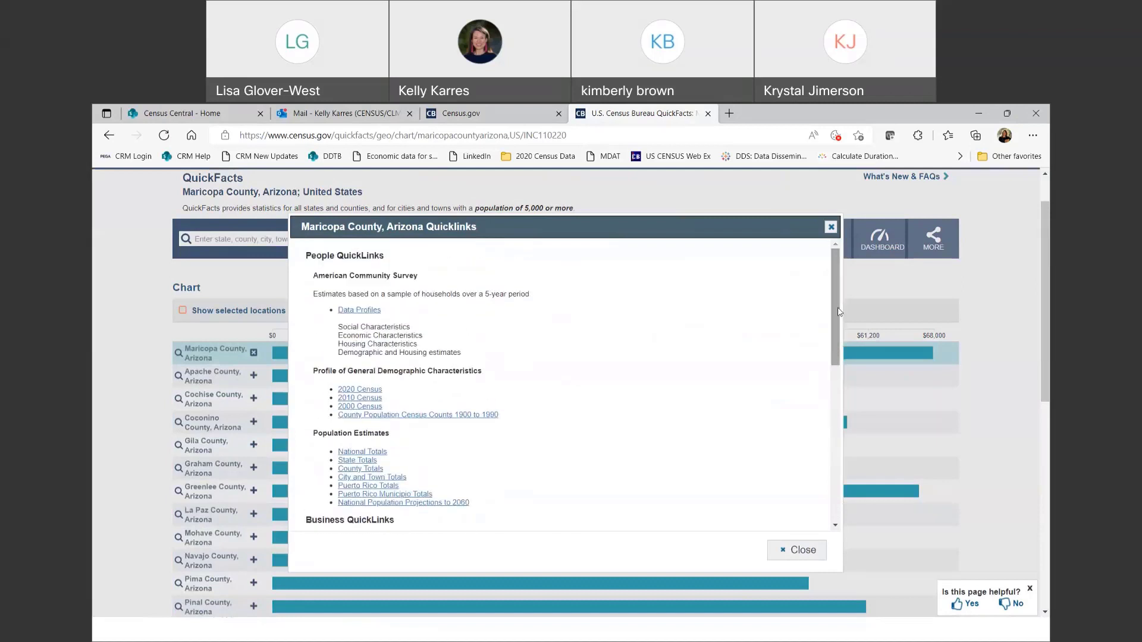
click(831, 227)
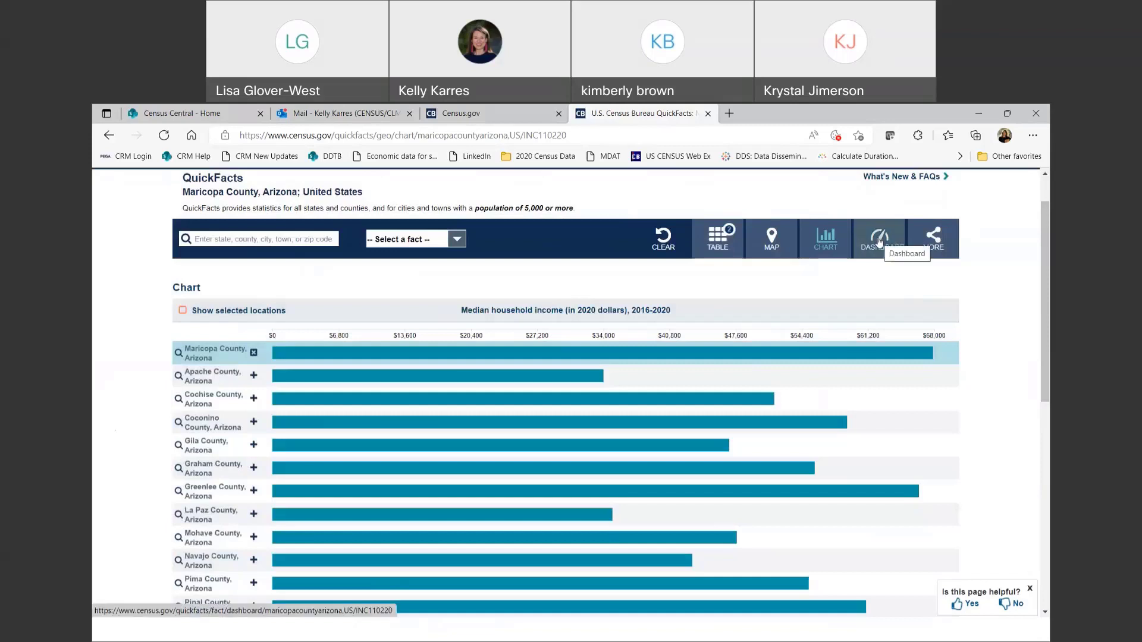
Show the dashboard for Maricopa County, Arizona, and examine its fact table, map and chart
click(880, 242)
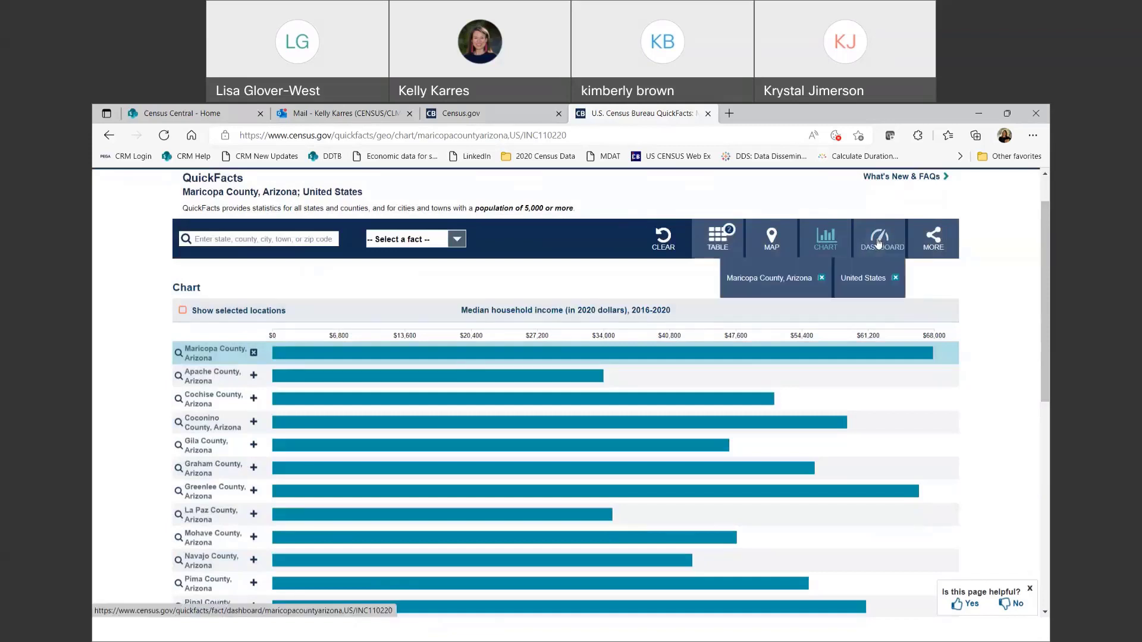
click(767, 282)
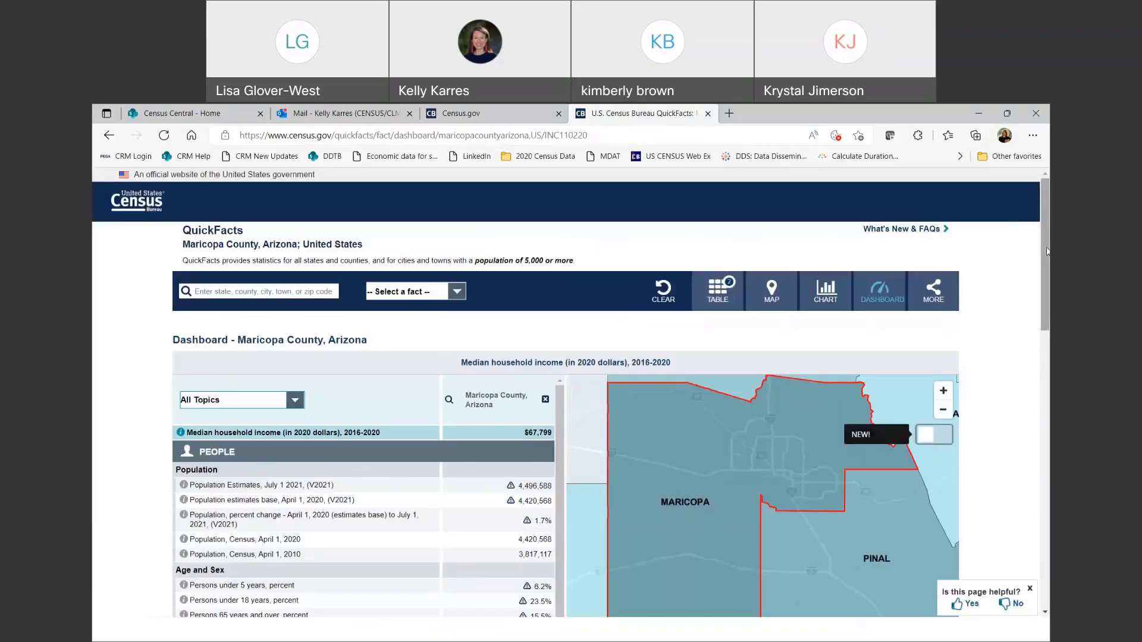
drag(1046, 254, 1046, 310)
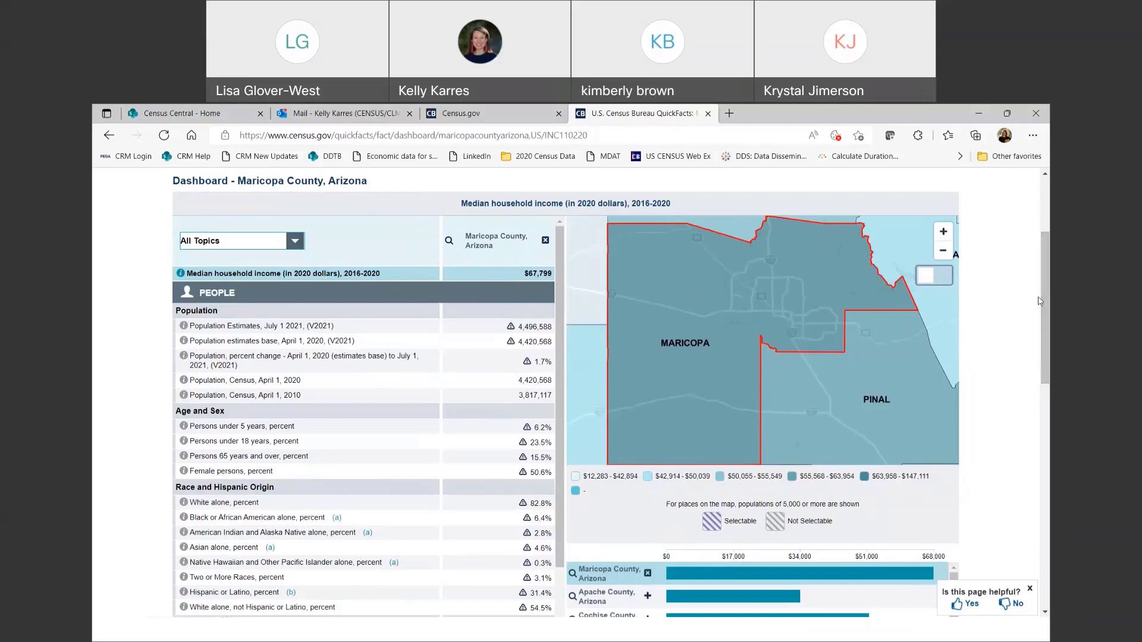
mouse_move(1046, 301)
mouse_down()
mouse_move(1045, 419)
mouse_move(1048, 302)
mouse_up()
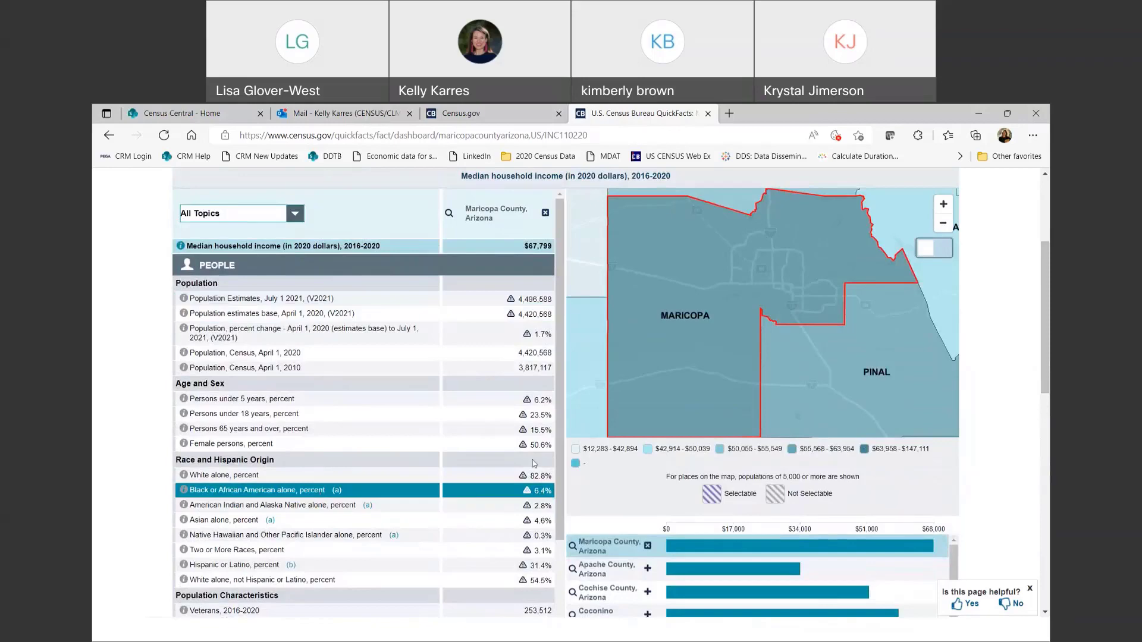
drag(1044, 348, 1043, 293)
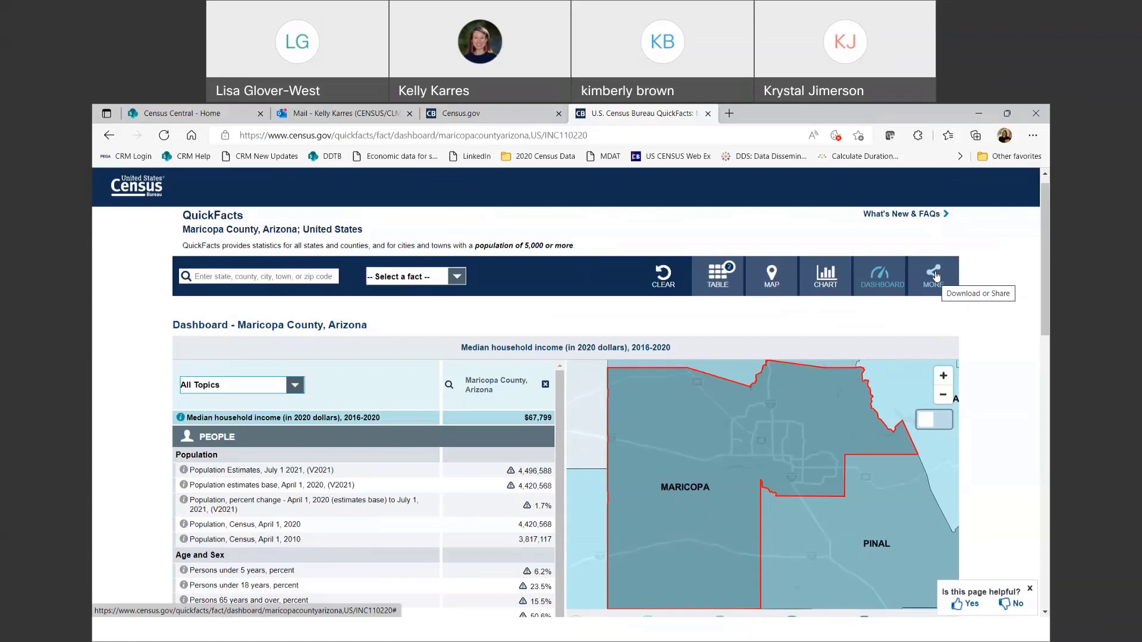
Go to the data.census.gov website
click(493, 135)
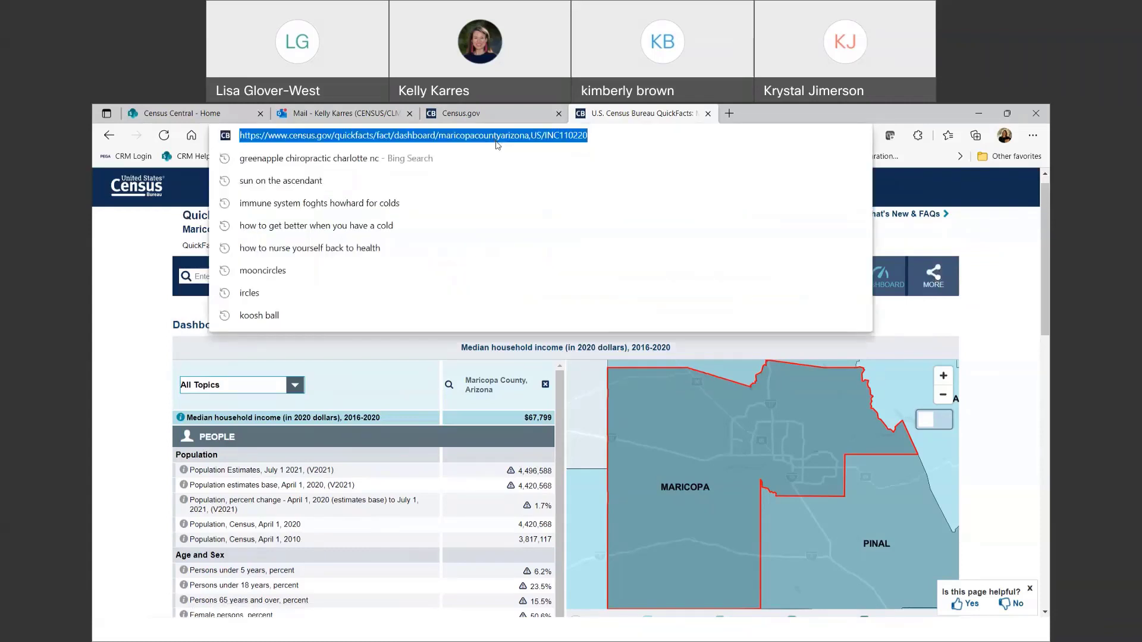
text(data)
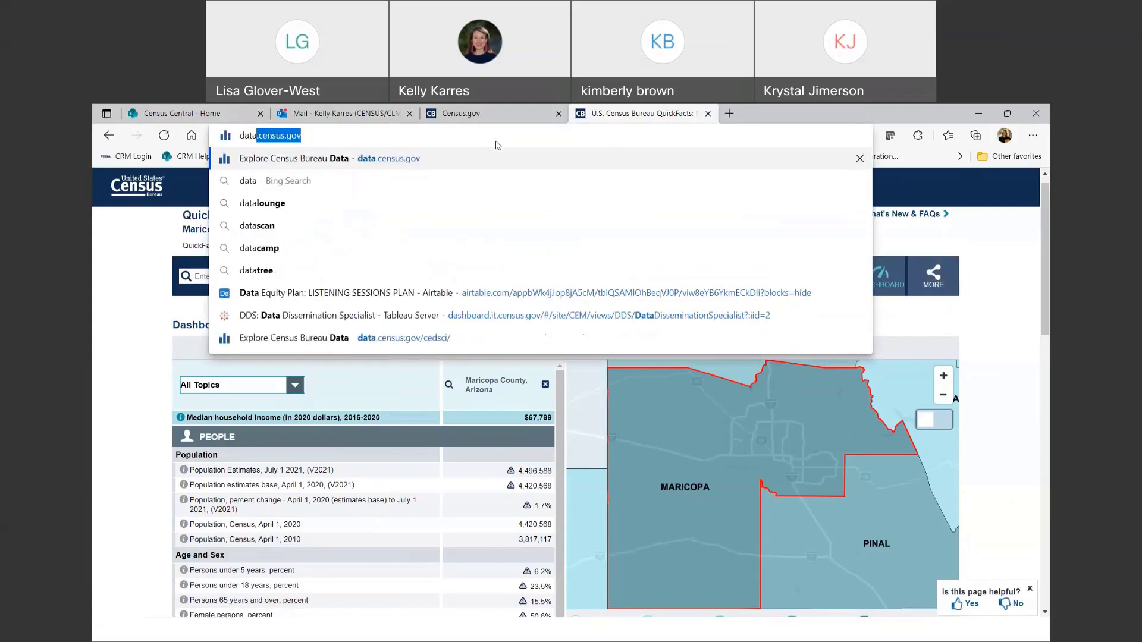
text(.census)
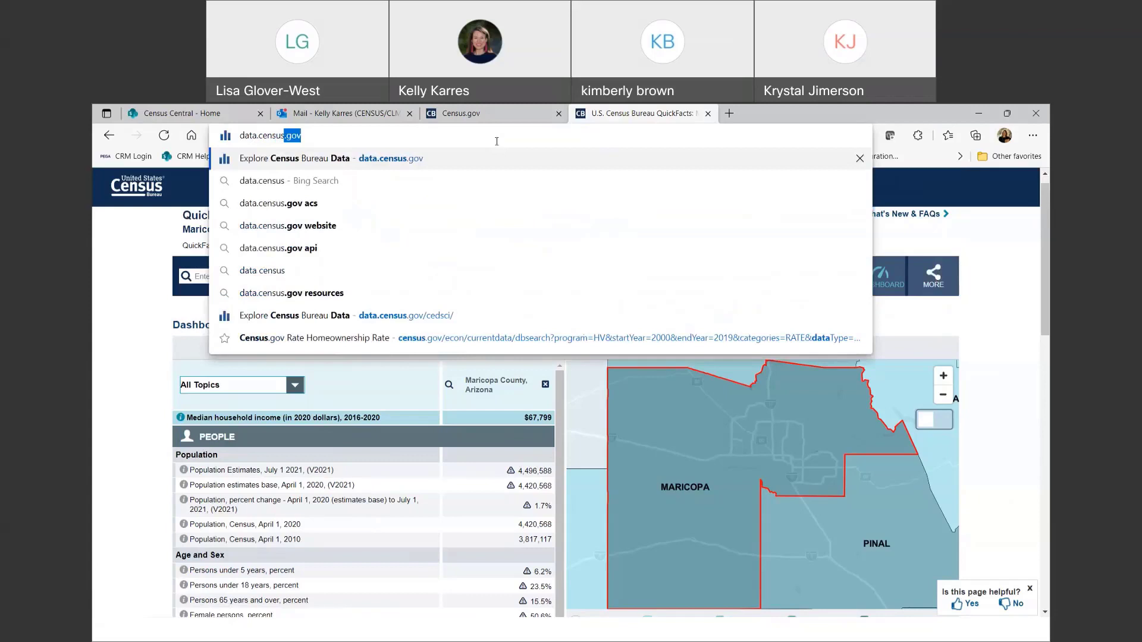
key(Return)
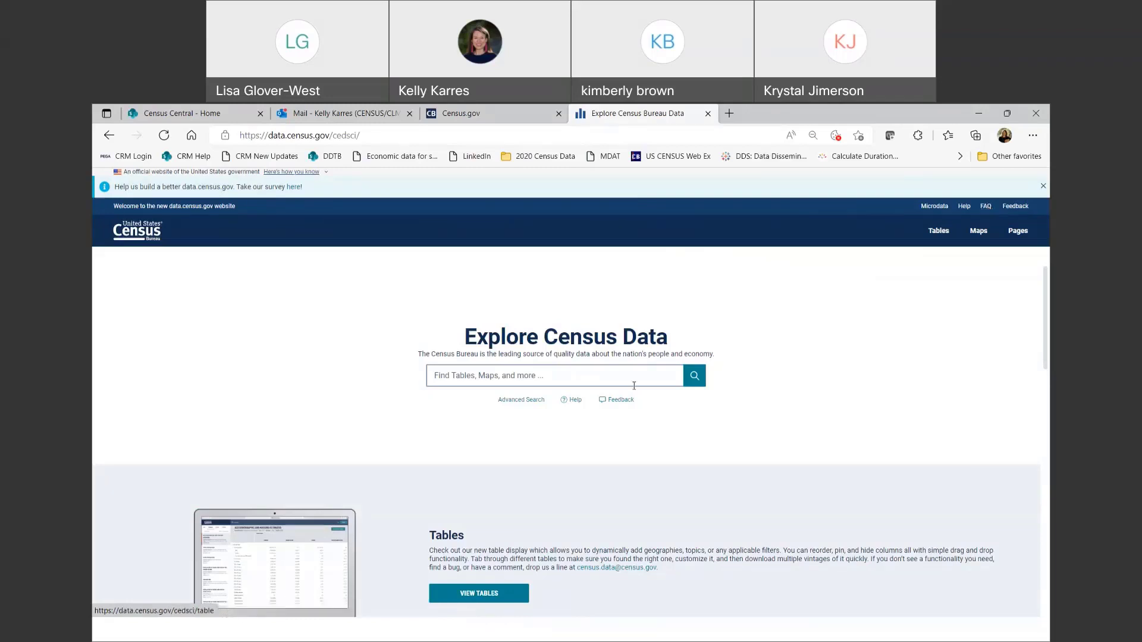
Search the Census data for "Maricopa county median household income"
click(471, 376)
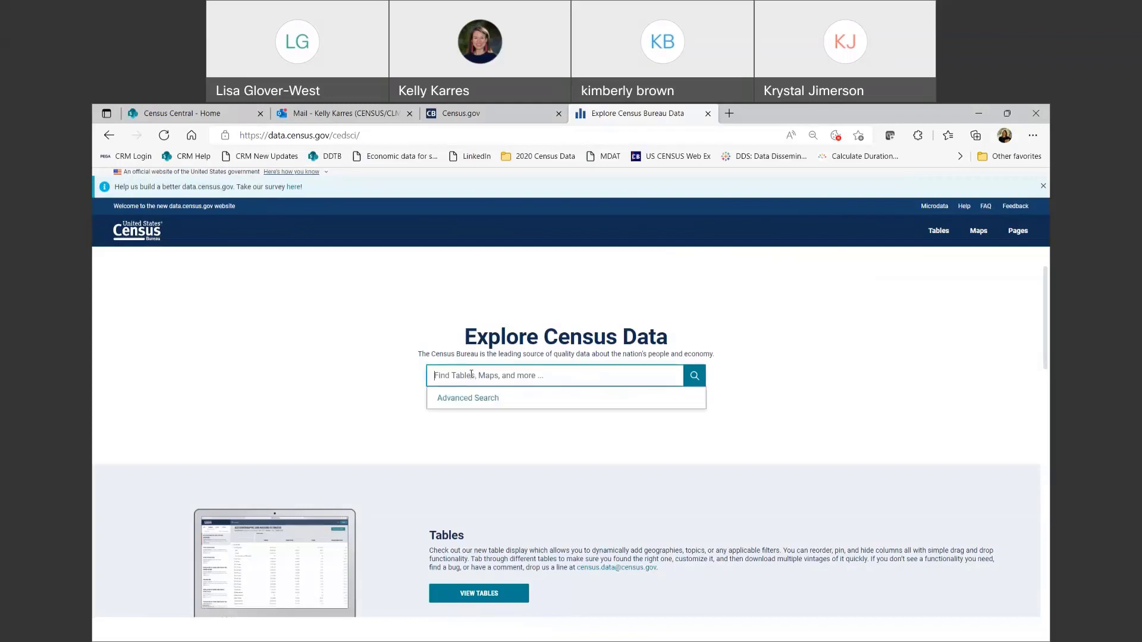
text(Maricopa county median household income)
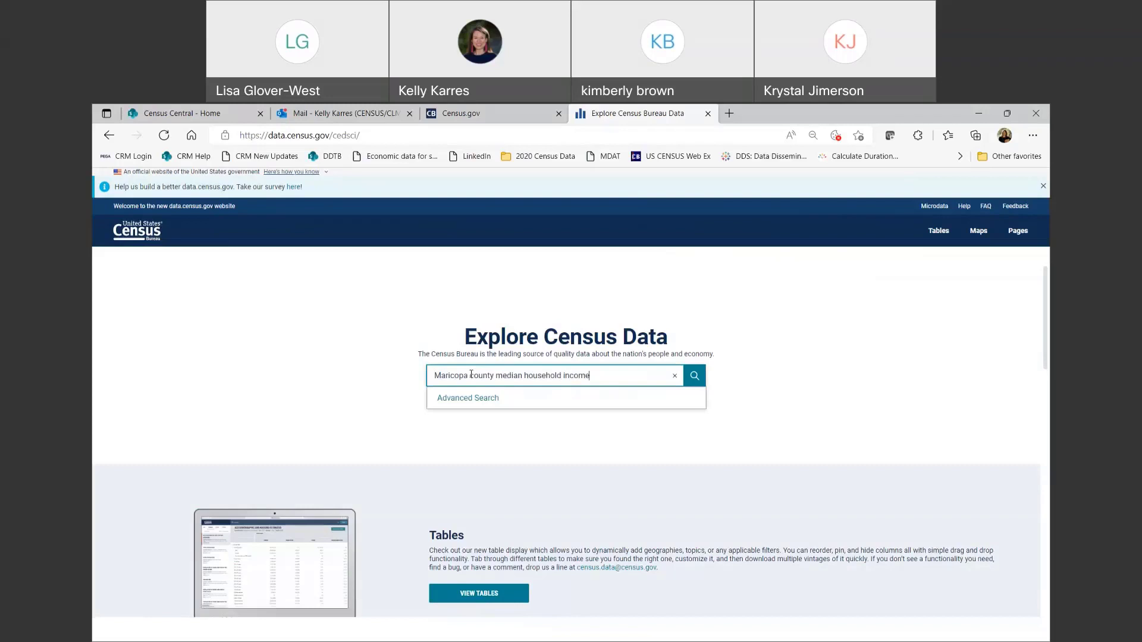
key(Return)
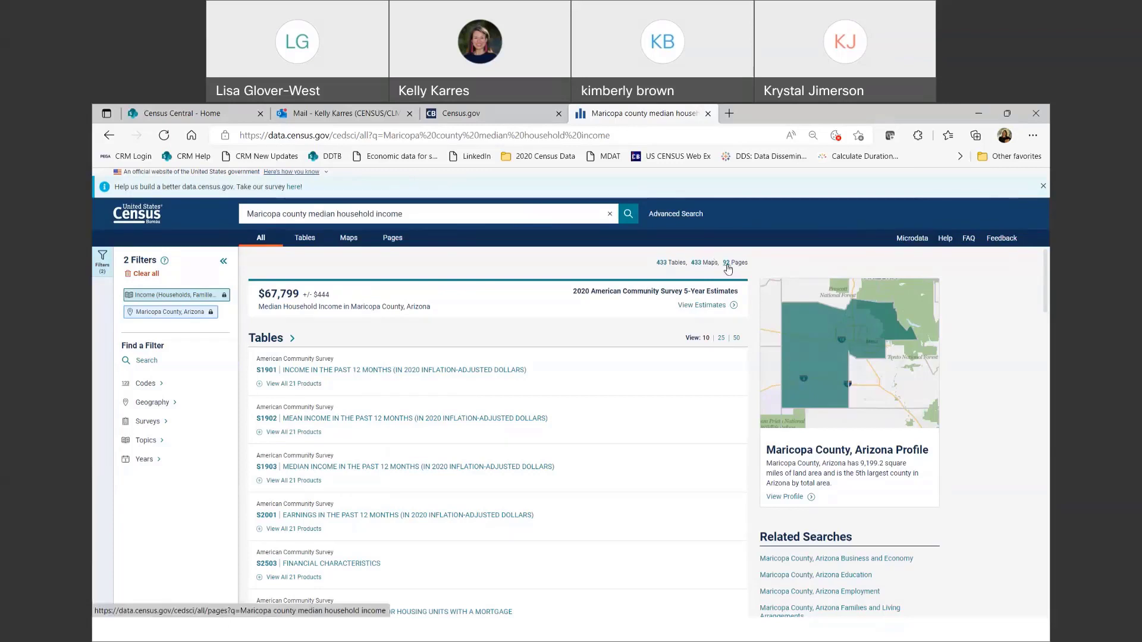
Examine the Maricopa County, Arizona profile, including its Populations and People and Business and Economy sections, and return to the search results
click(820, 355)
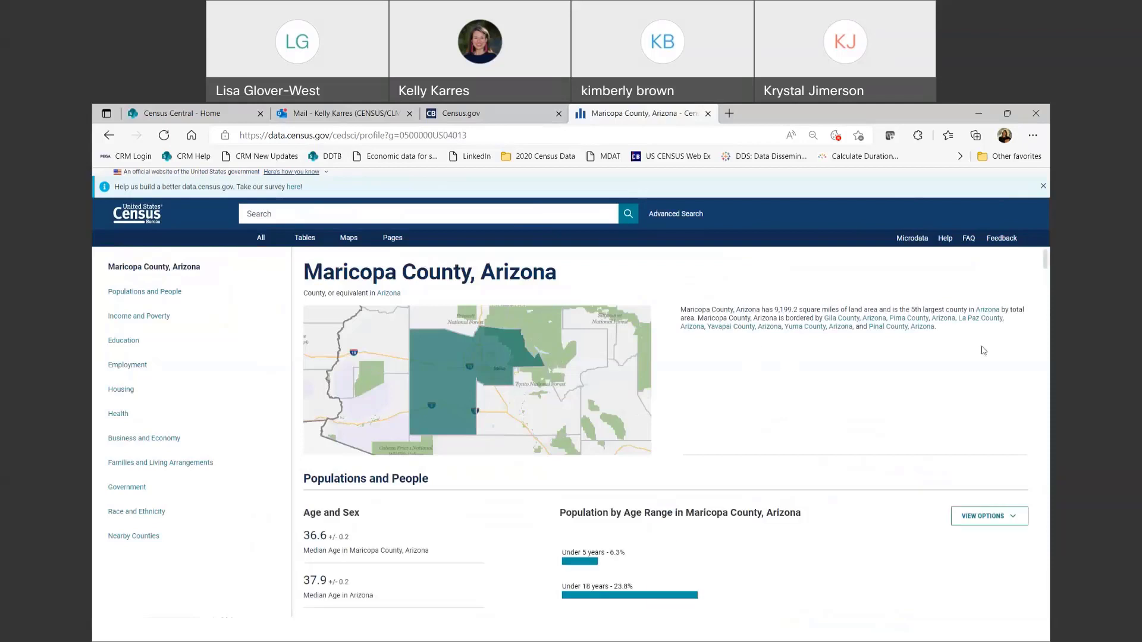
scroll(666, 431, down, 3)
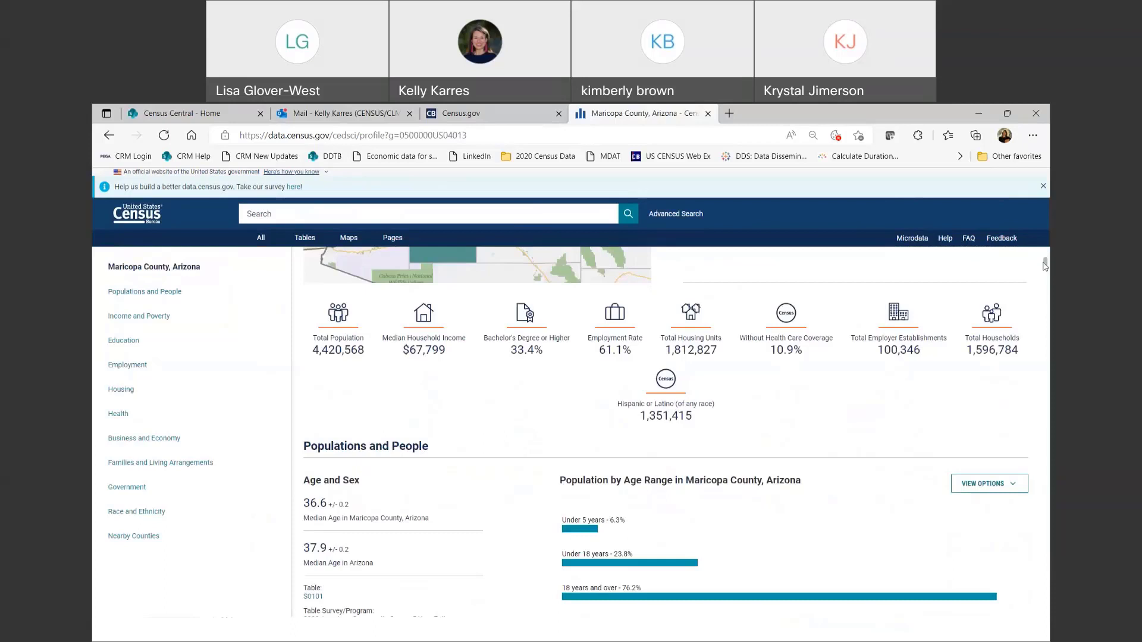
scroll(666, 433, down, 3)
drag(1046, 271, 1046, 270)
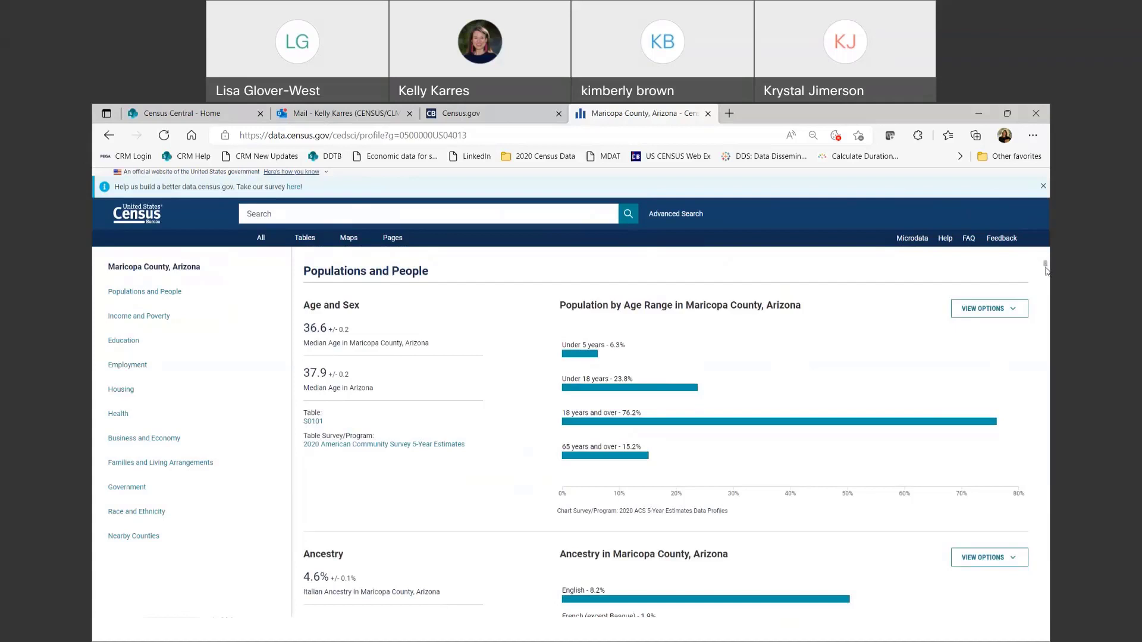
scroll(1046, 267, down, 4)
scroll(1048, 275, down, 1)
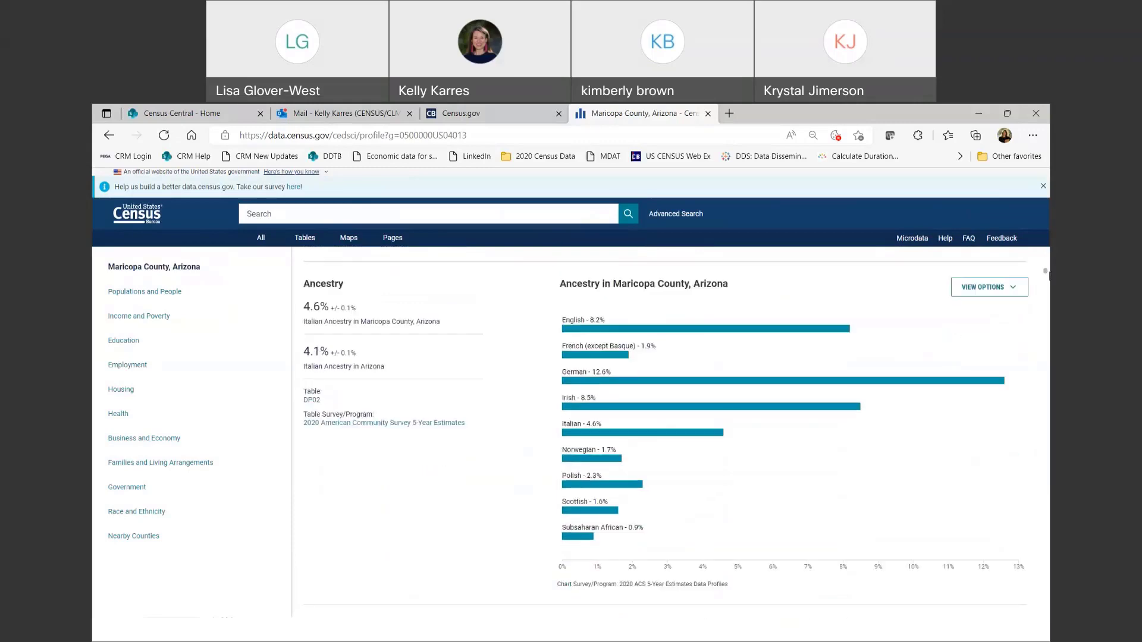
scroll(666, 417, down, 5)
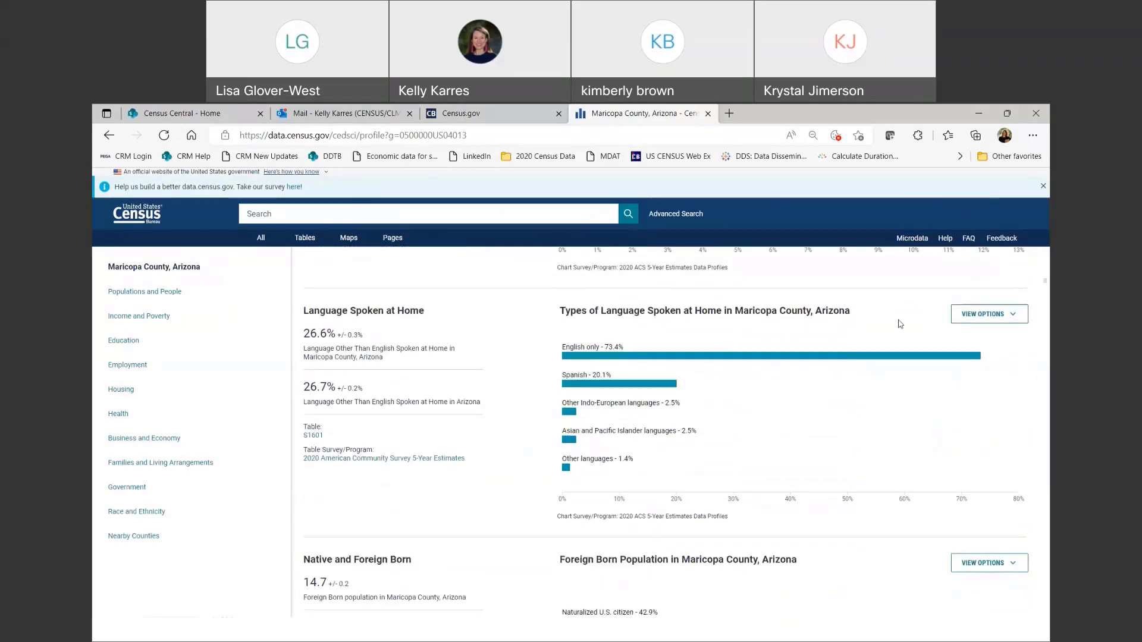
click(144, 440)
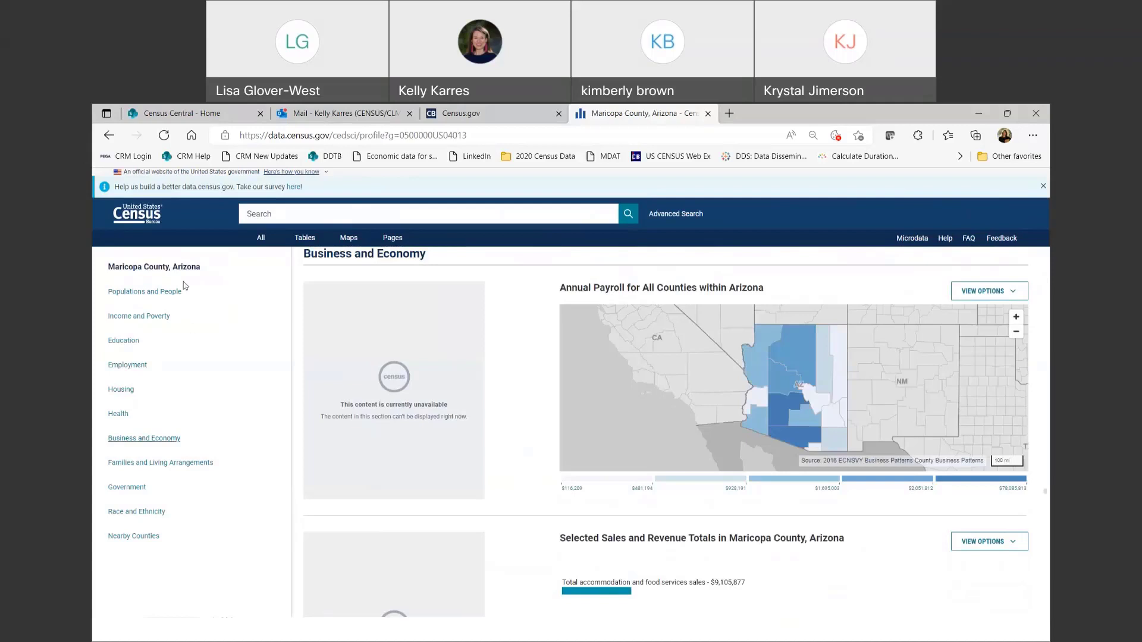
click(109, 136)
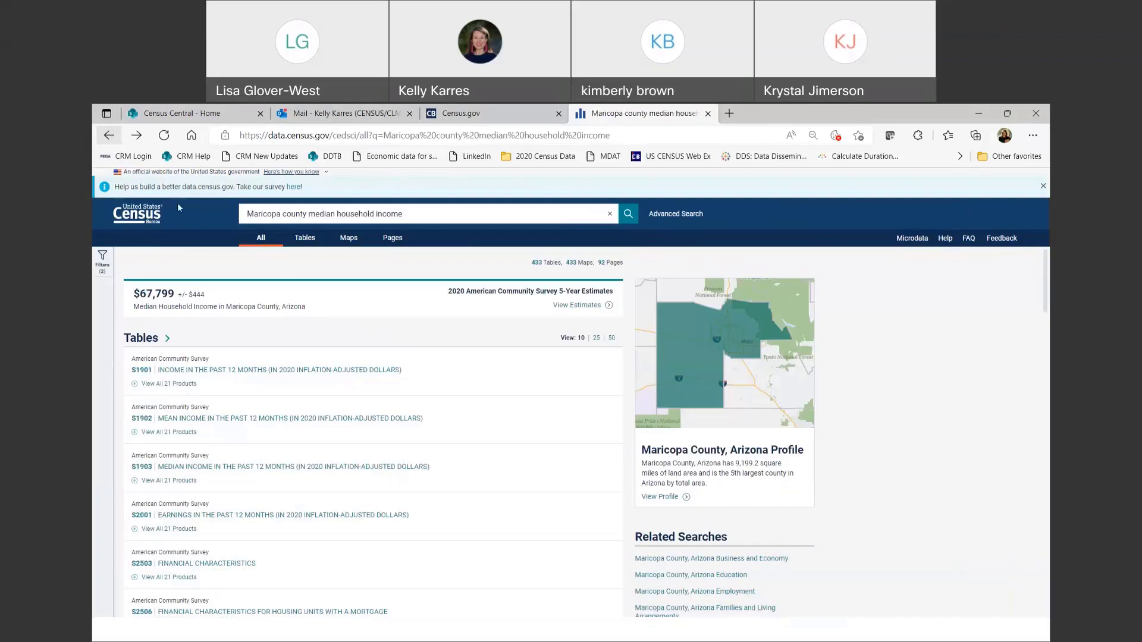
Open table S1901, Income in the Past 12 Months, and examine its columns through to nonfamily households
click(247, 371)
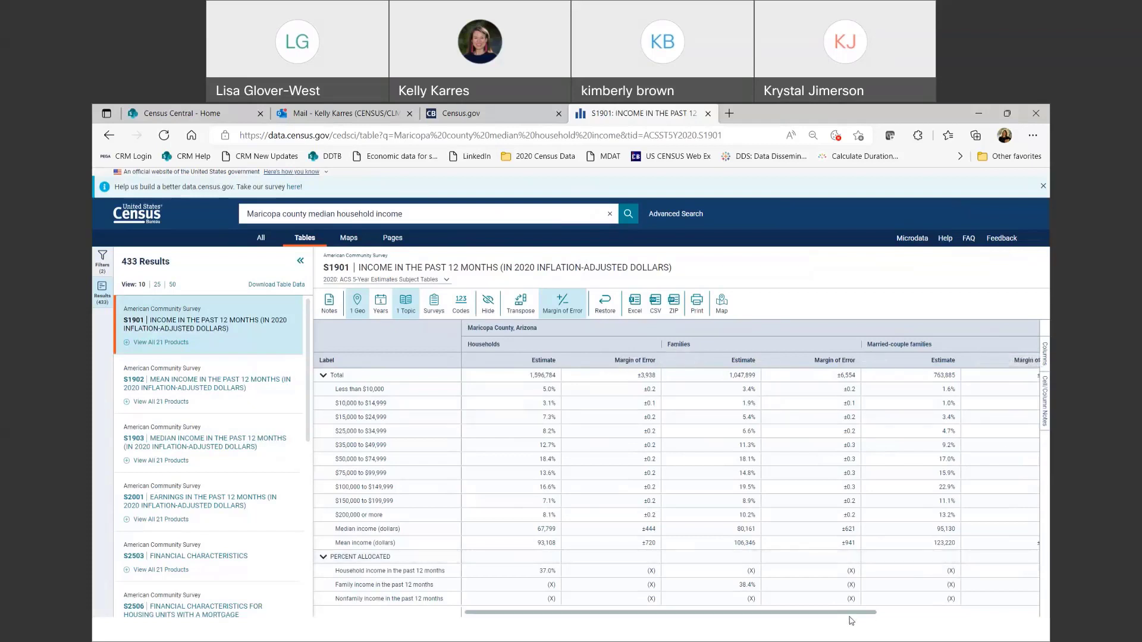
drag(857, 615, 1044, 629)
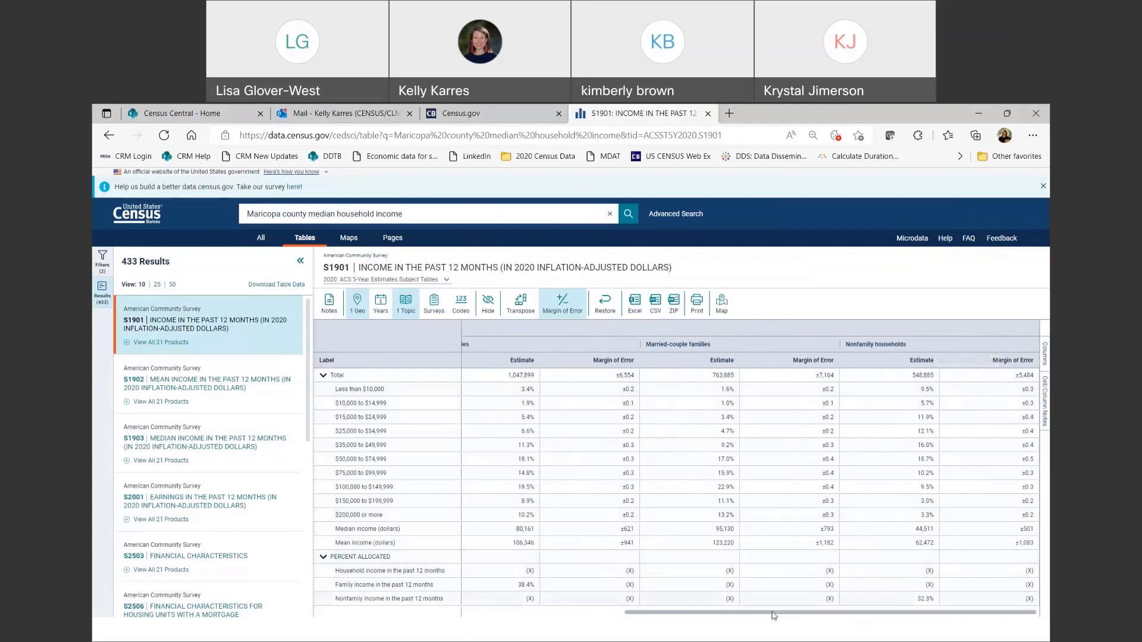
drag(732, 615, 512, 619)
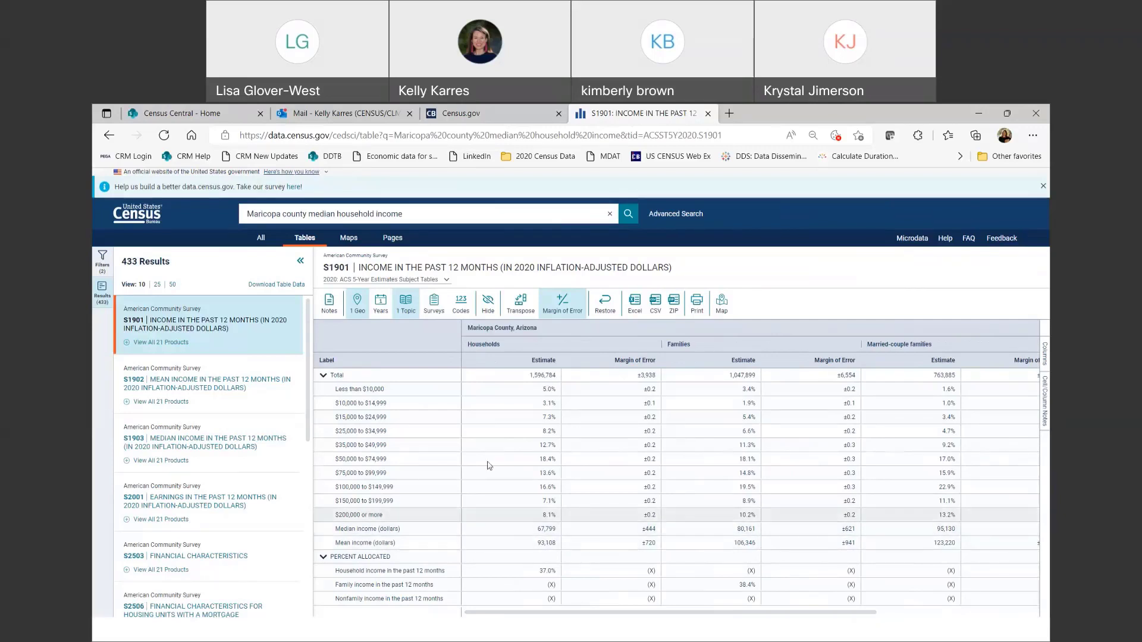
Map table S1901 by the variable Households—Median income (dollars)—Estimate and display Maricopa County's details on the map
click(722, 304)
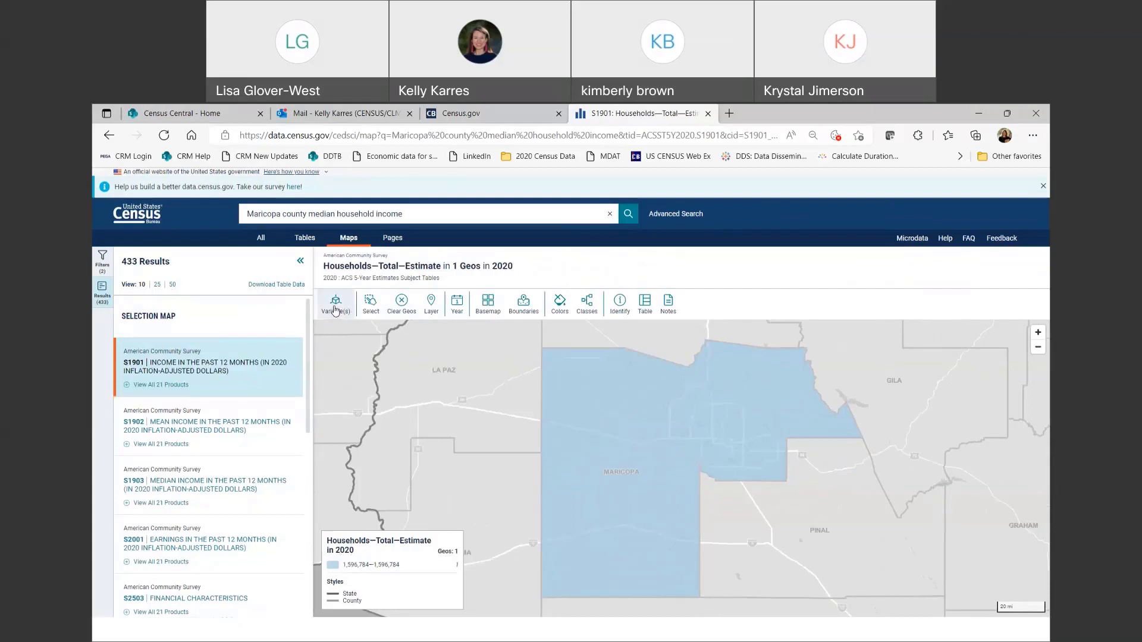
click(336, 310)
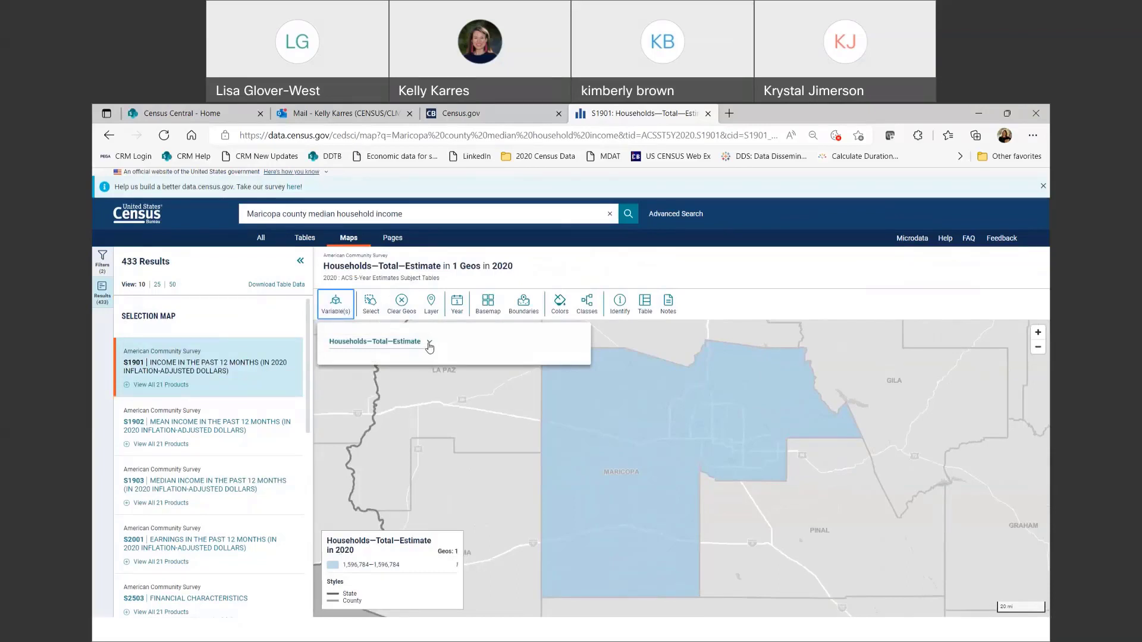
click(430, 345)
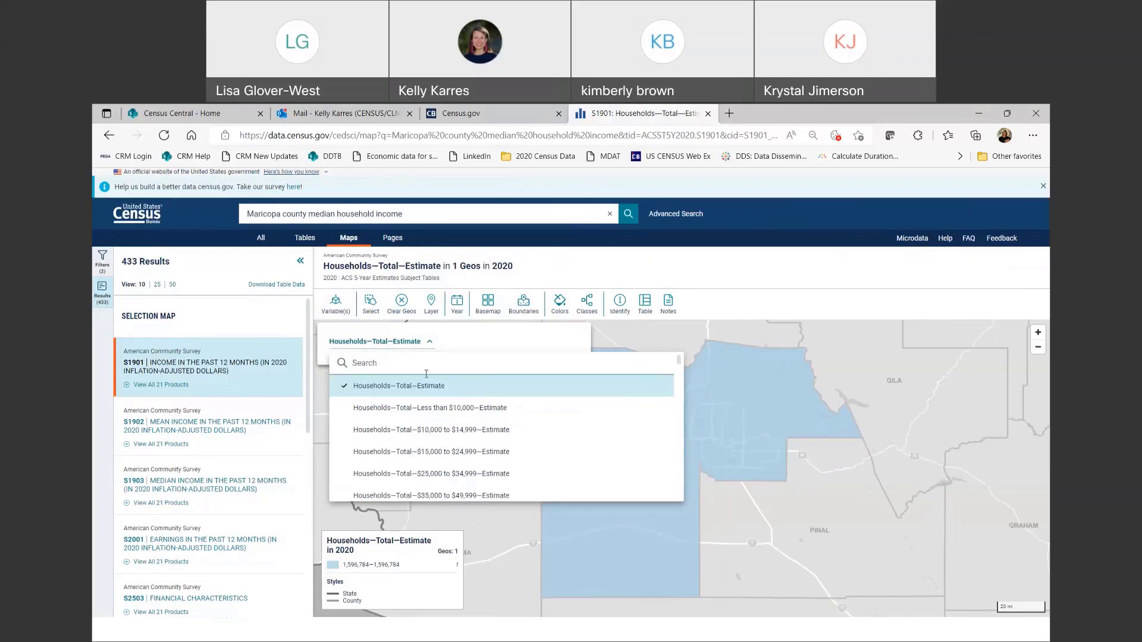
text(median)
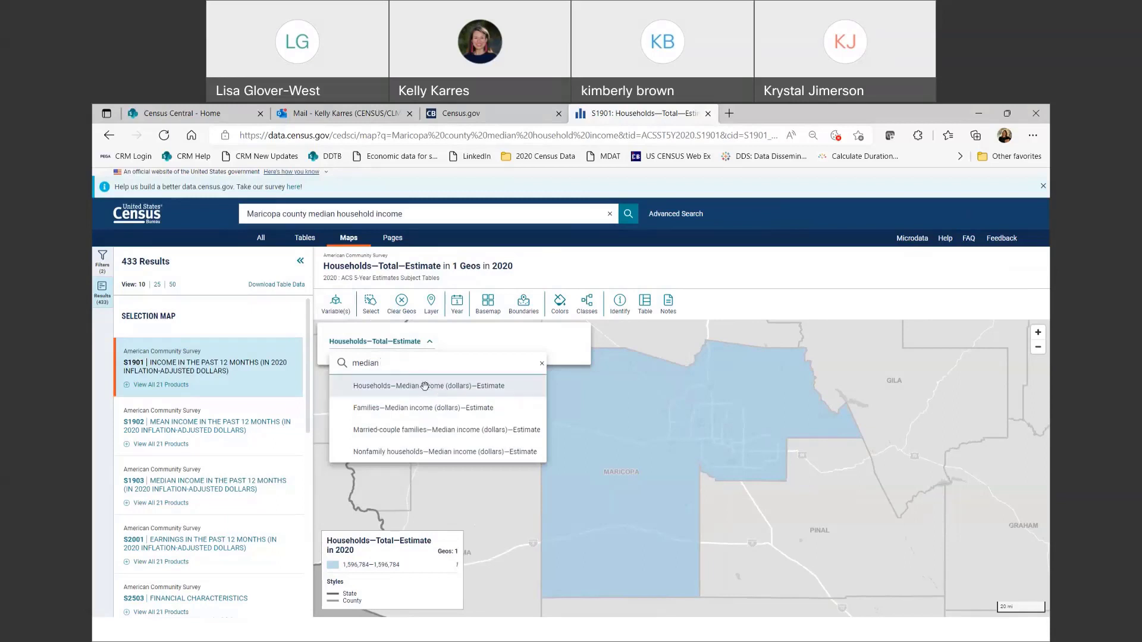
click(425, 387)
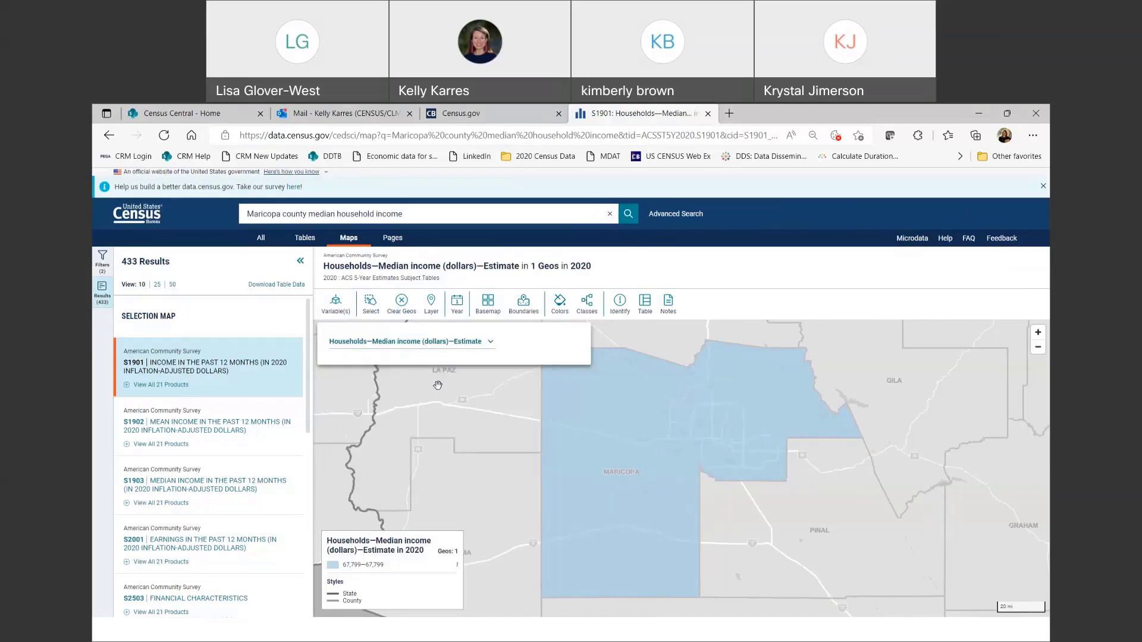
click(623, 479)
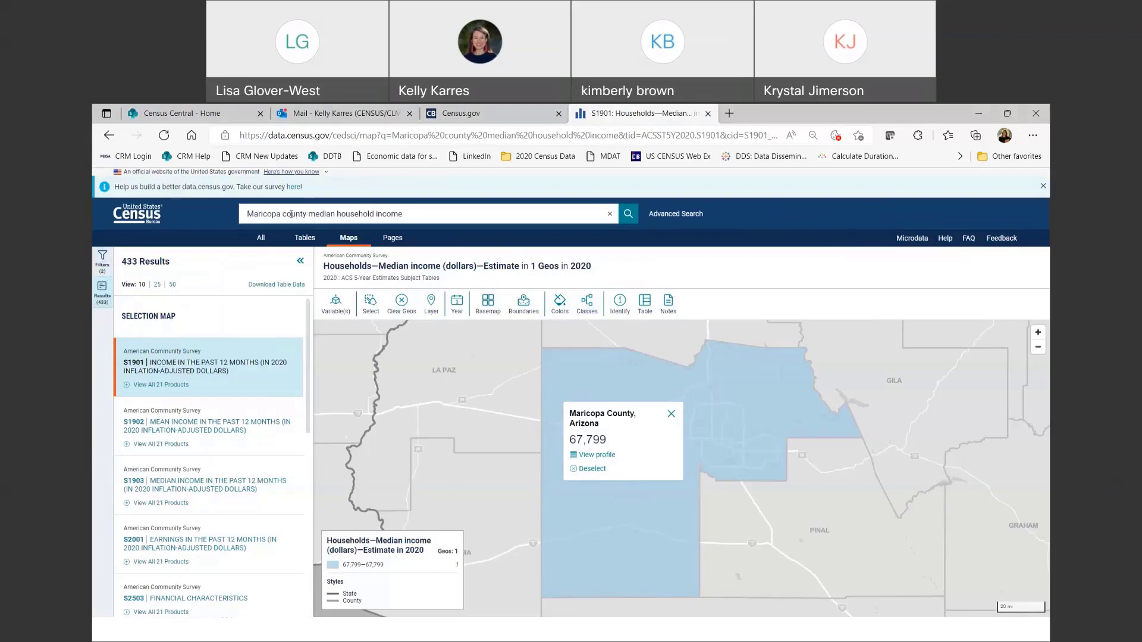
Add the county geography filter All Counties within Arizona and show the filtered map without the filter and results lists
click(103, 258)
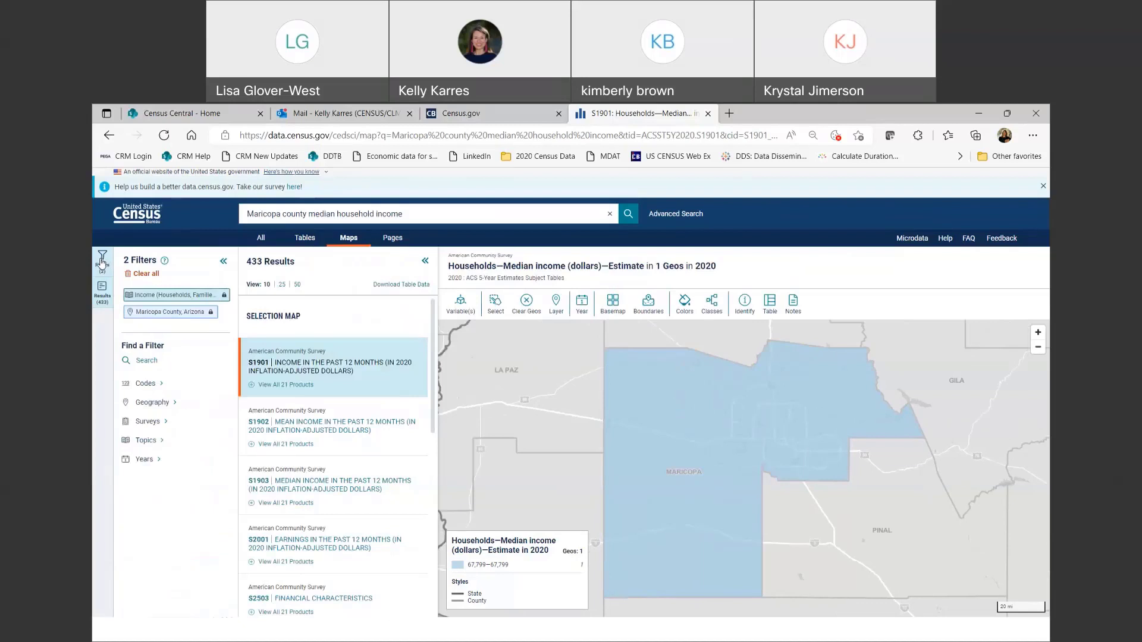
click(210, 407)
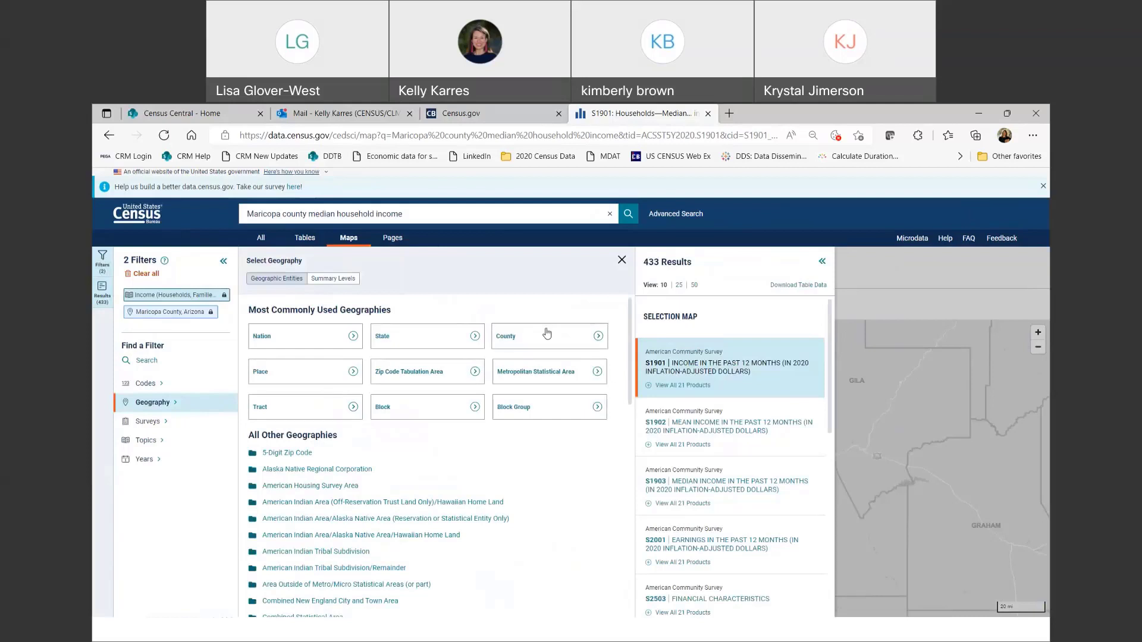
click(547, 333)
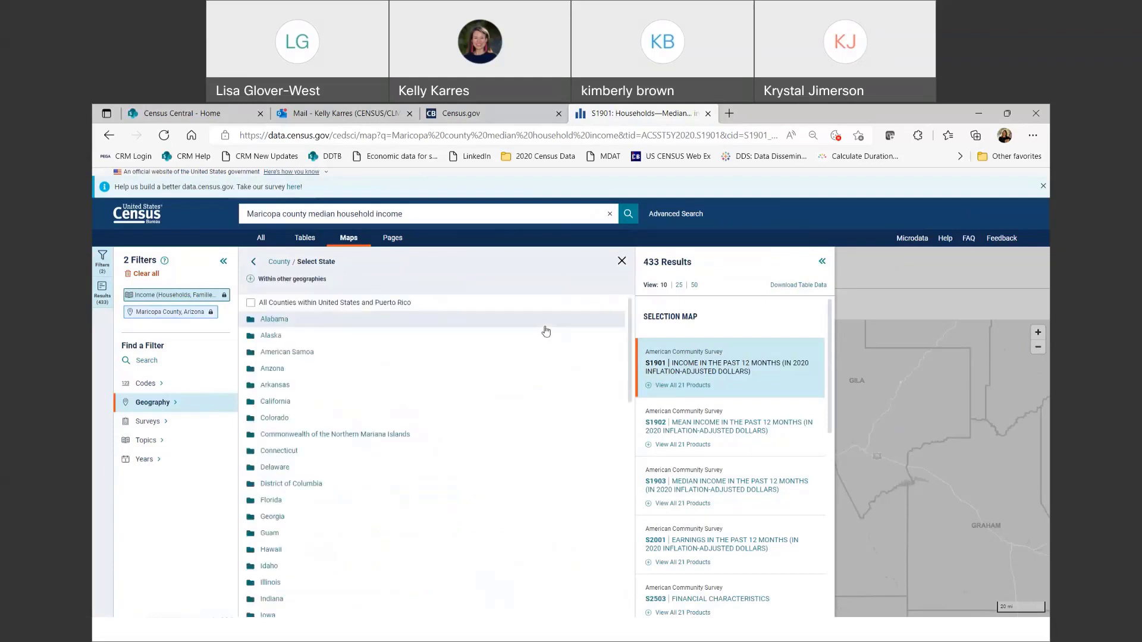
click(277, 372)
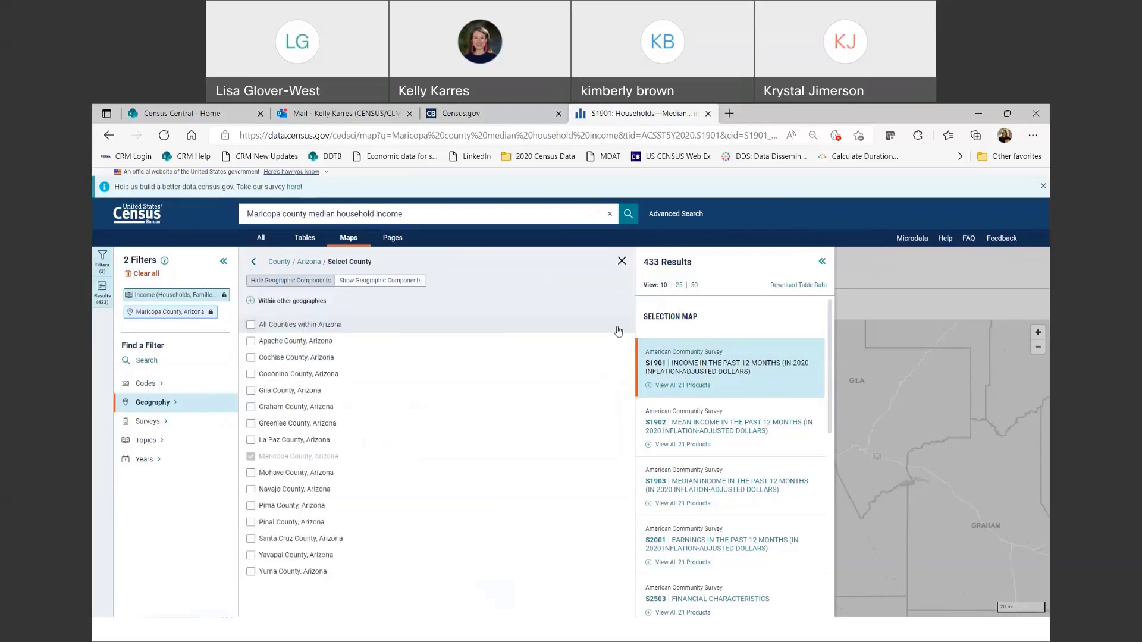
click(339, 327)
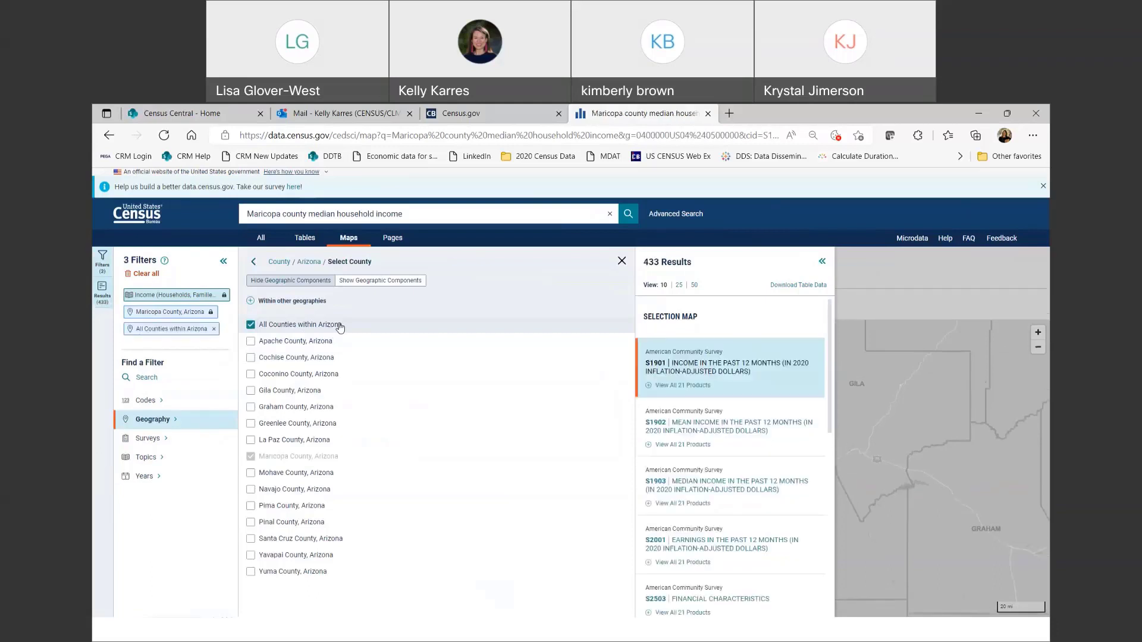
click(823, 262)
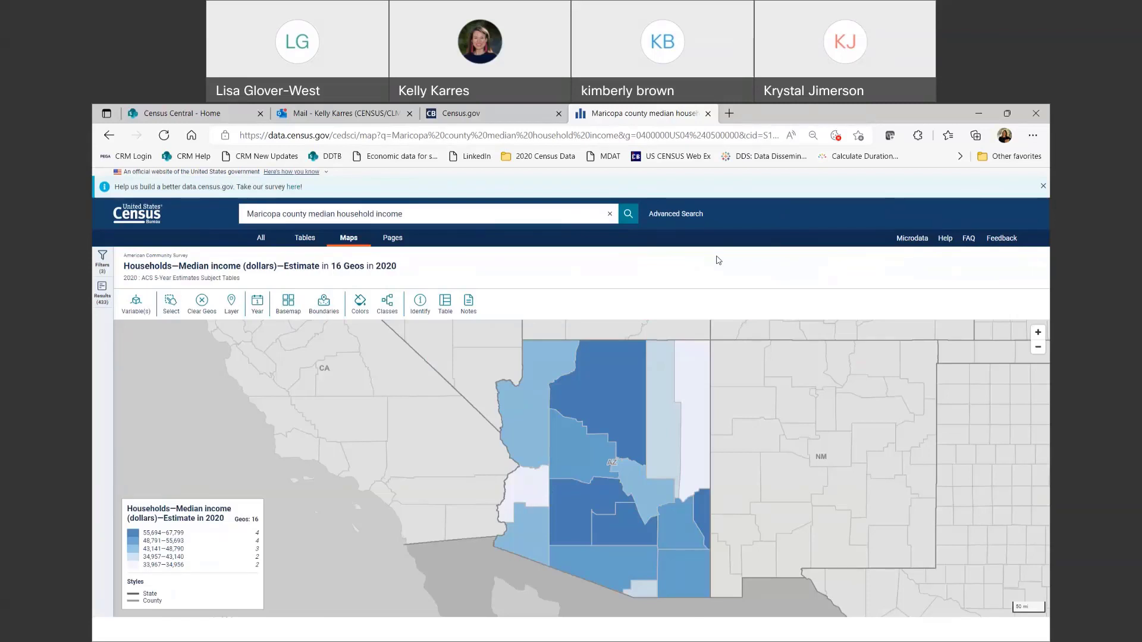
Search data.census.gov maps for "2020 census maricopa county" and display Maricopa County's details on the resulting map
click(426, 216)
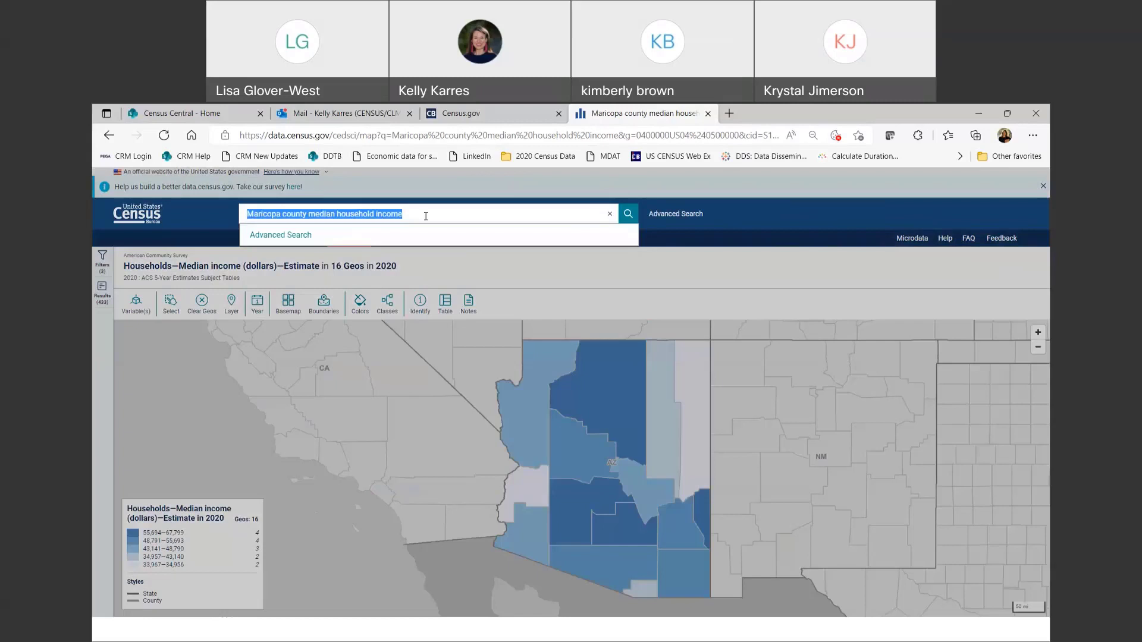
text(20)
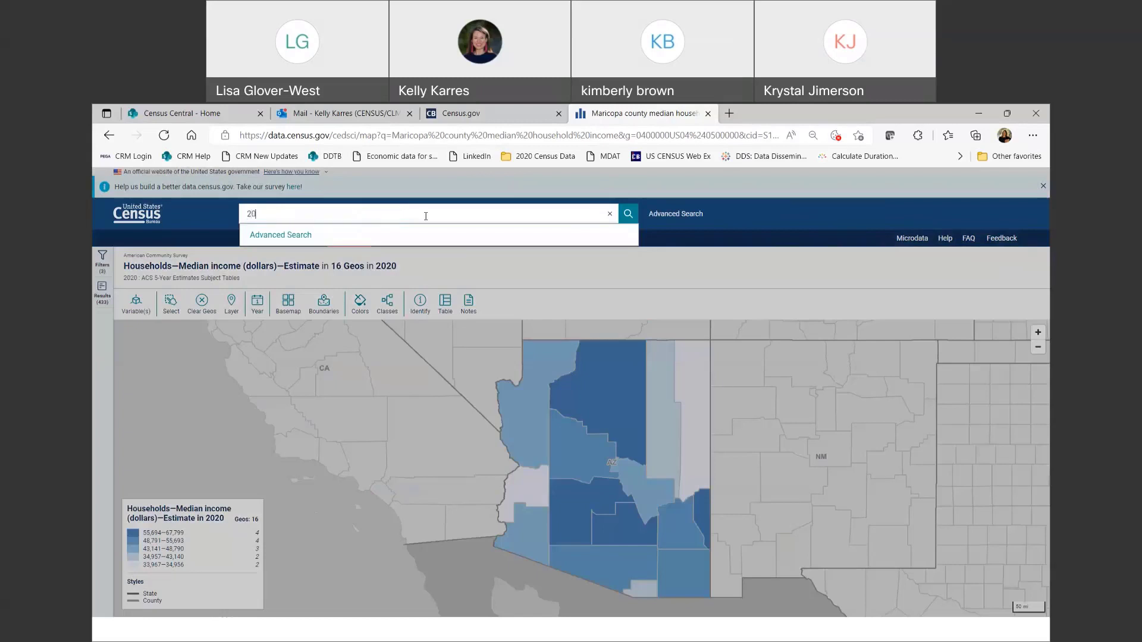
text(20)
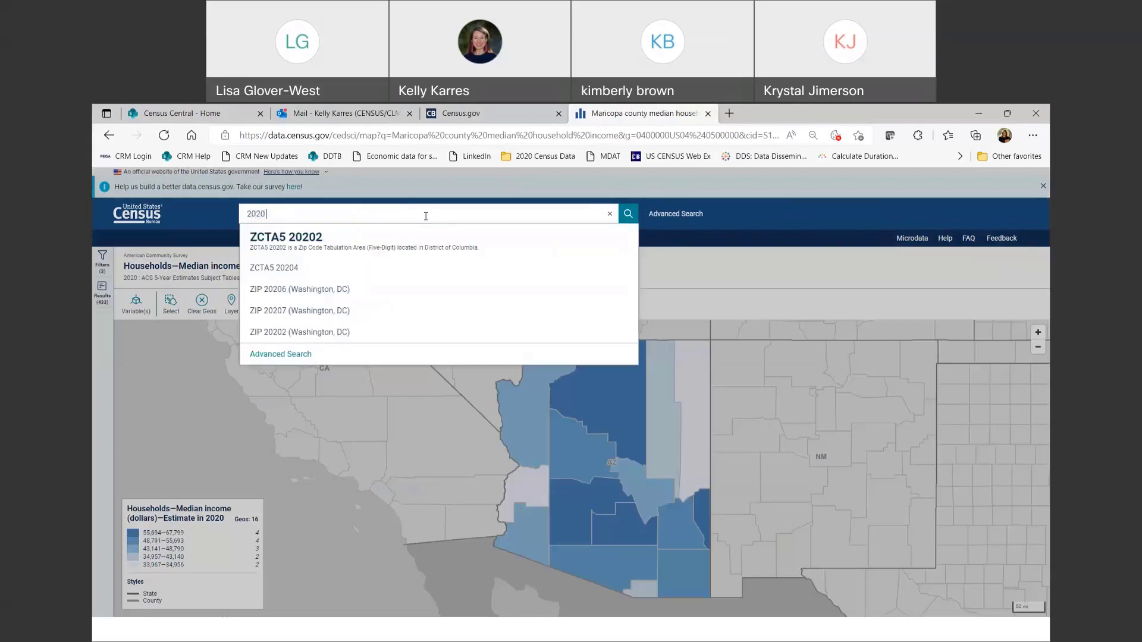
text( ce)
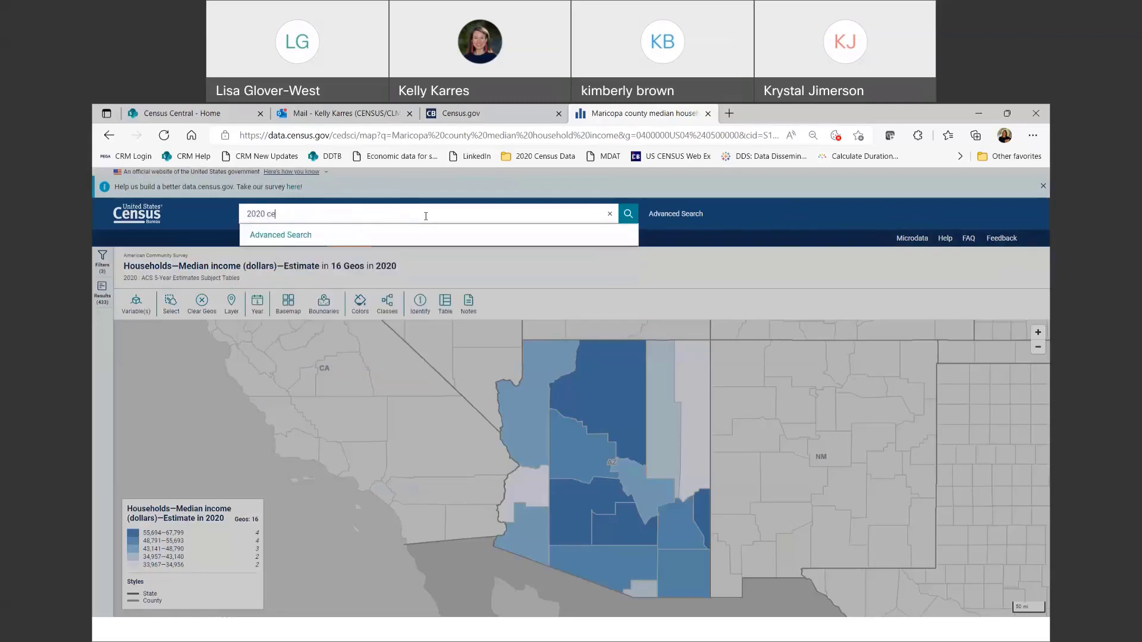
text(nsus m)
text(aricopa county)
key(Return)
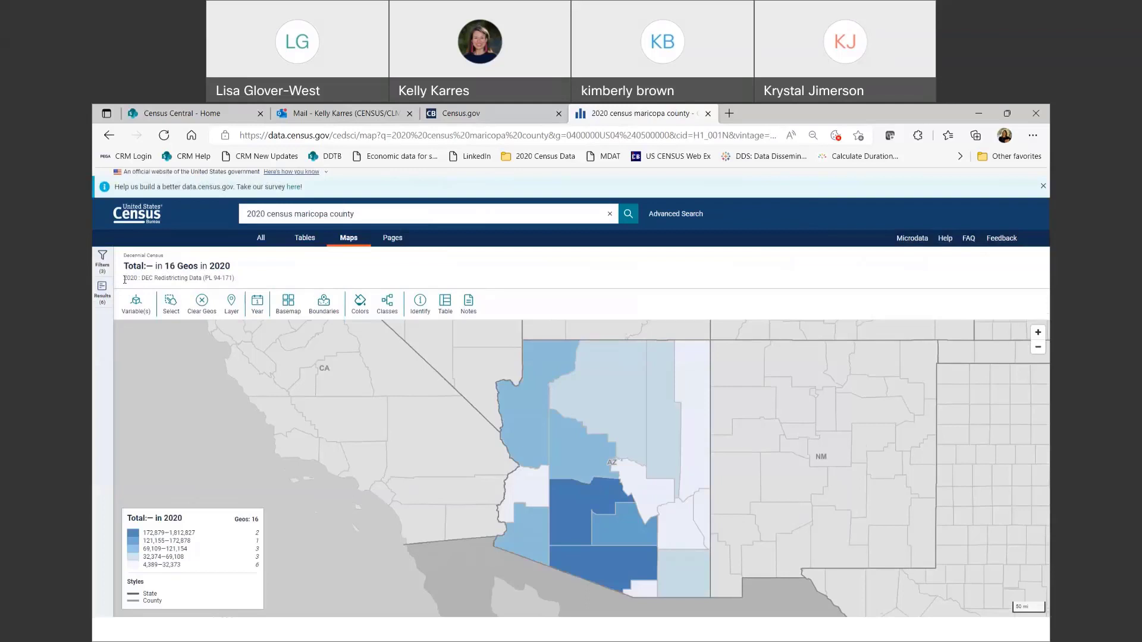
drag(125, 280, 247, 285)
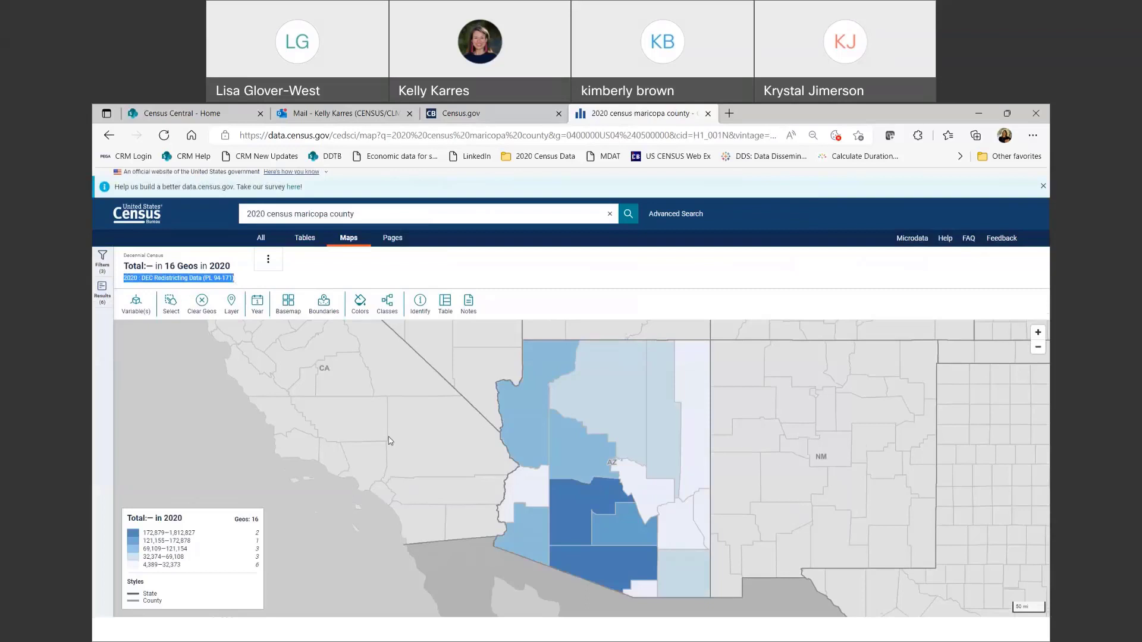
click(593, 505)
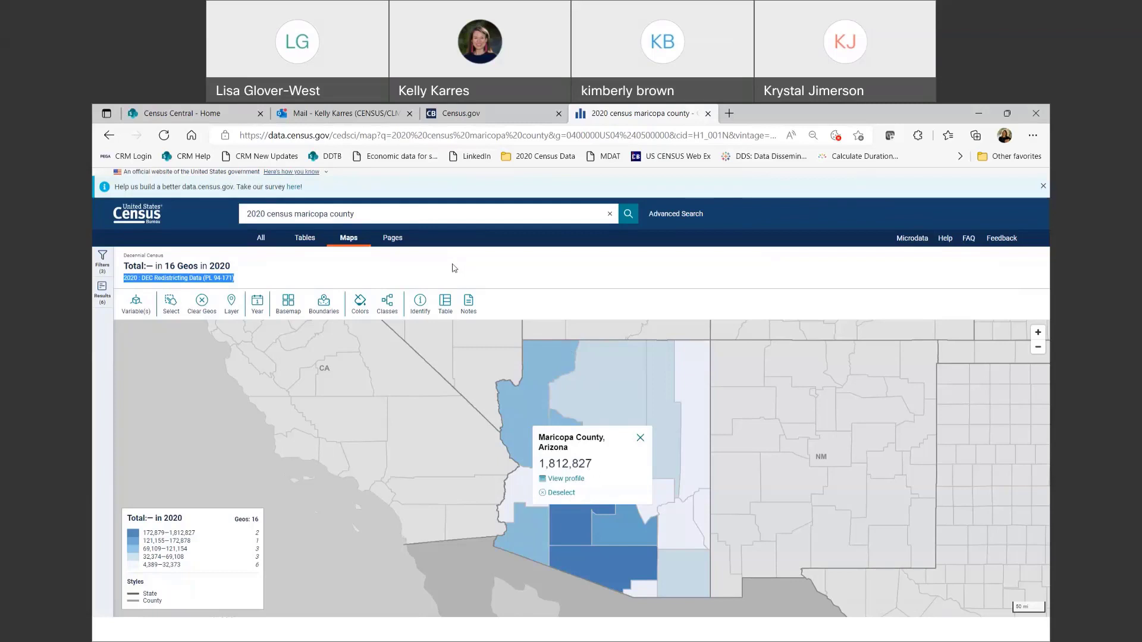
Show the map results list and examine the 2020 DEC Redistricting Data tables from H1 Occupancy Status to P5 Group Quarters Population
click(103, 294)
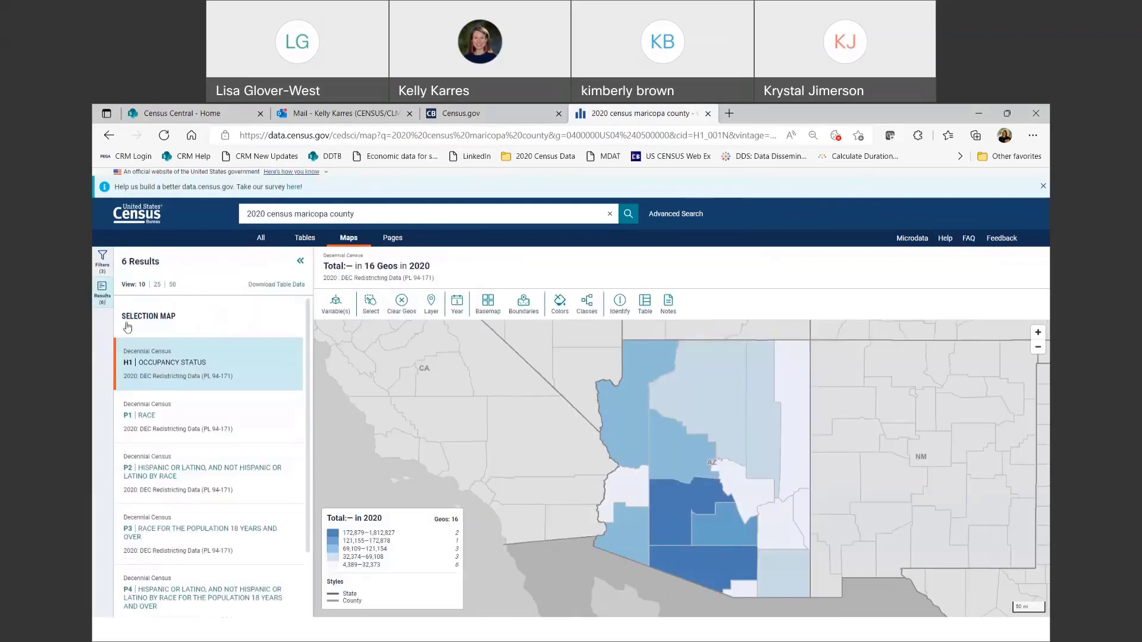
scroll(311, 340, down, 1)
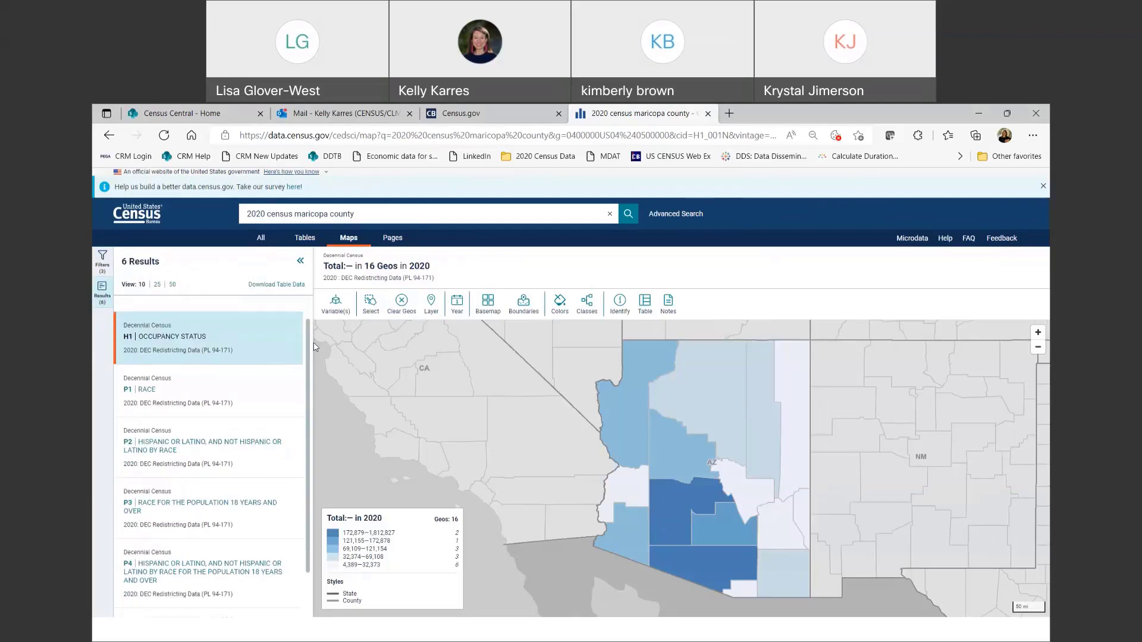
scroll(302, 412, down, 2)
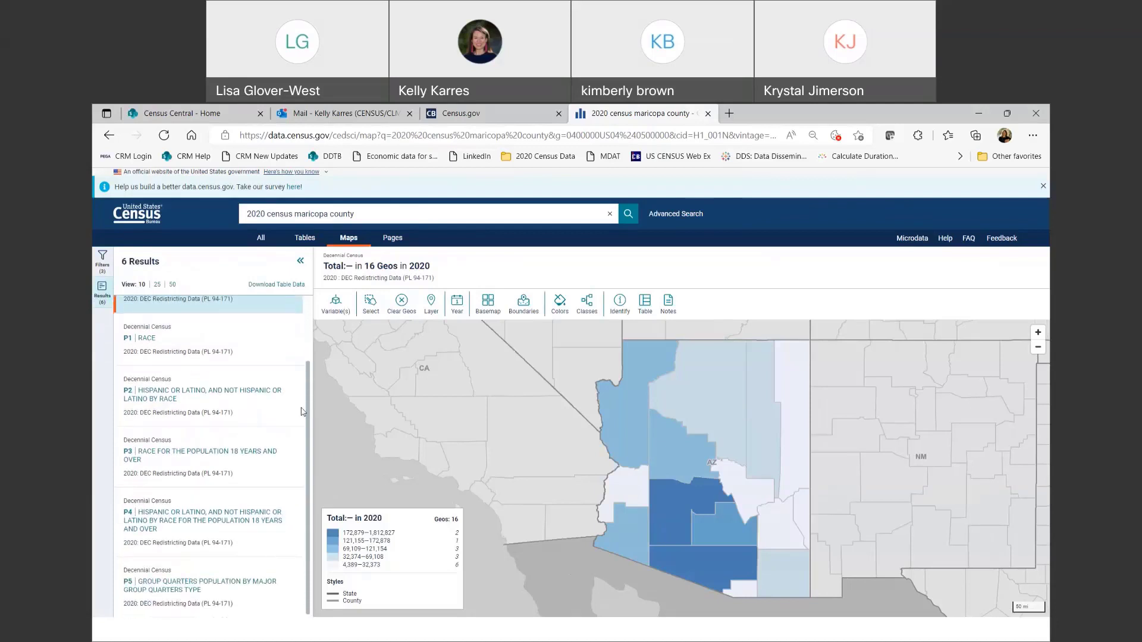
scroll(303, 381, up, 3)
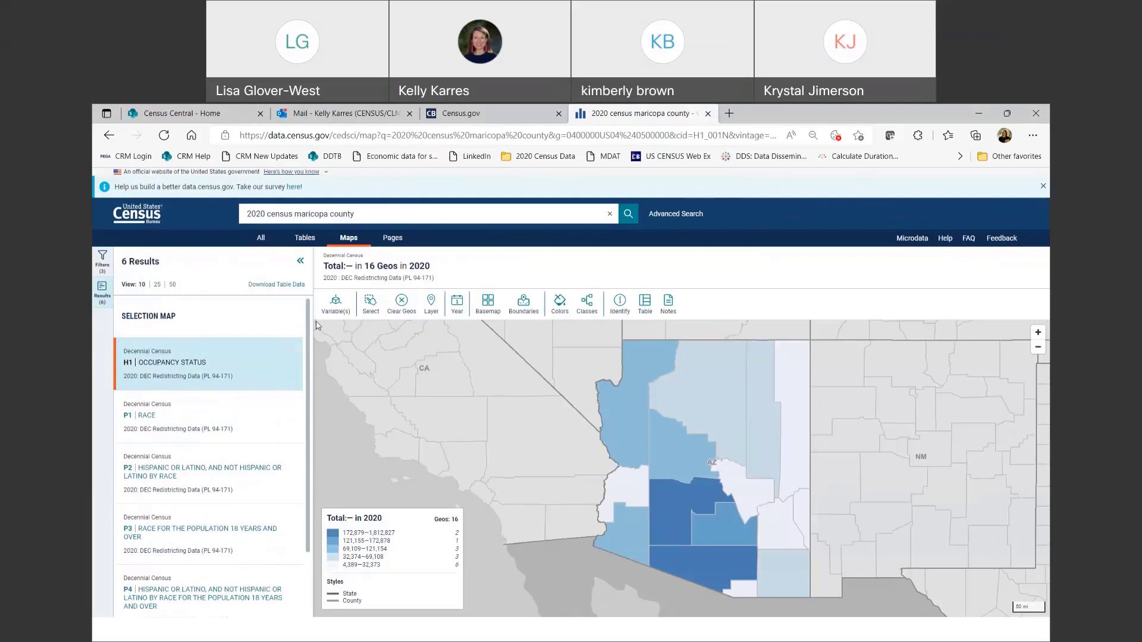
scroll(310, 339, down, 2)
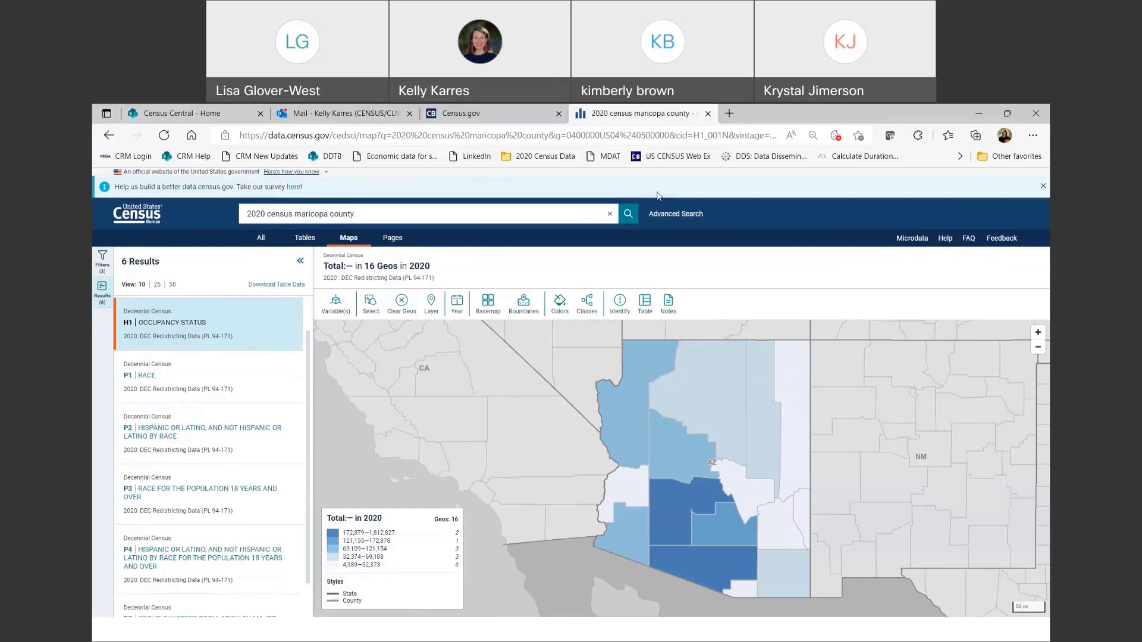
Go to census.gov and open the Explore Data Main page
click(519, 135)
text(census.gov)
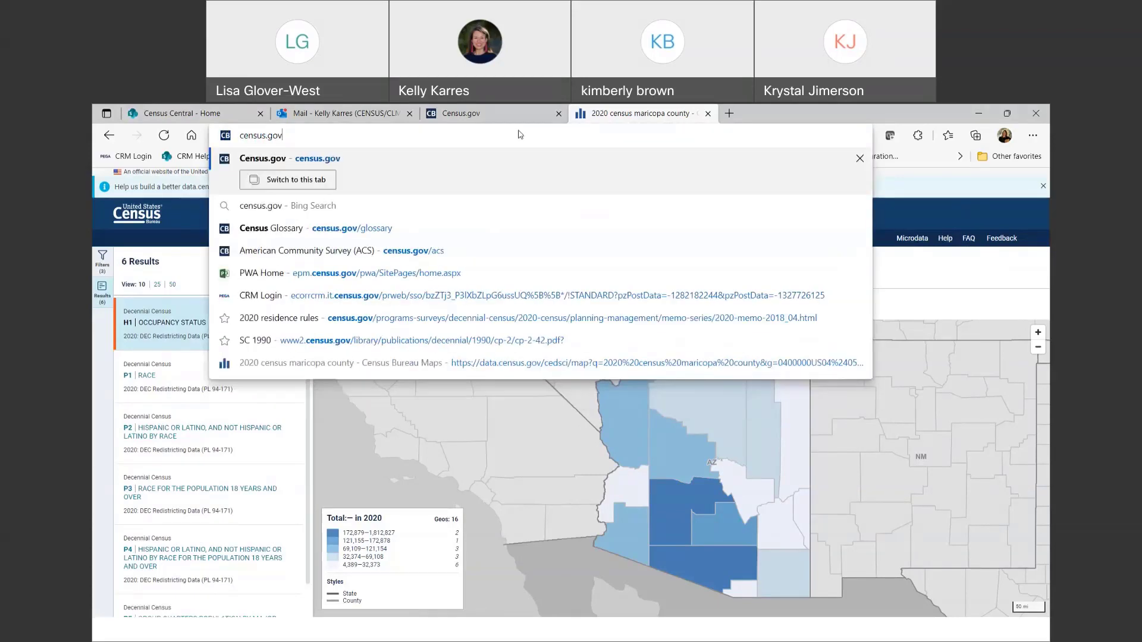
key(Return)
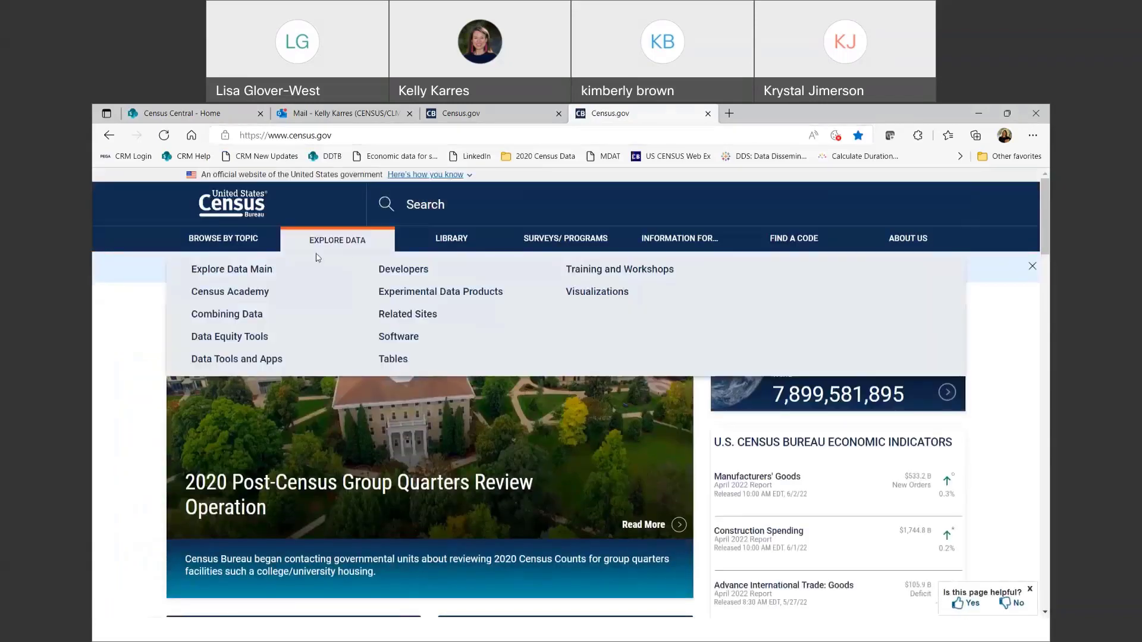
click(348, 247)
click(333, 243)
click(255, 270)
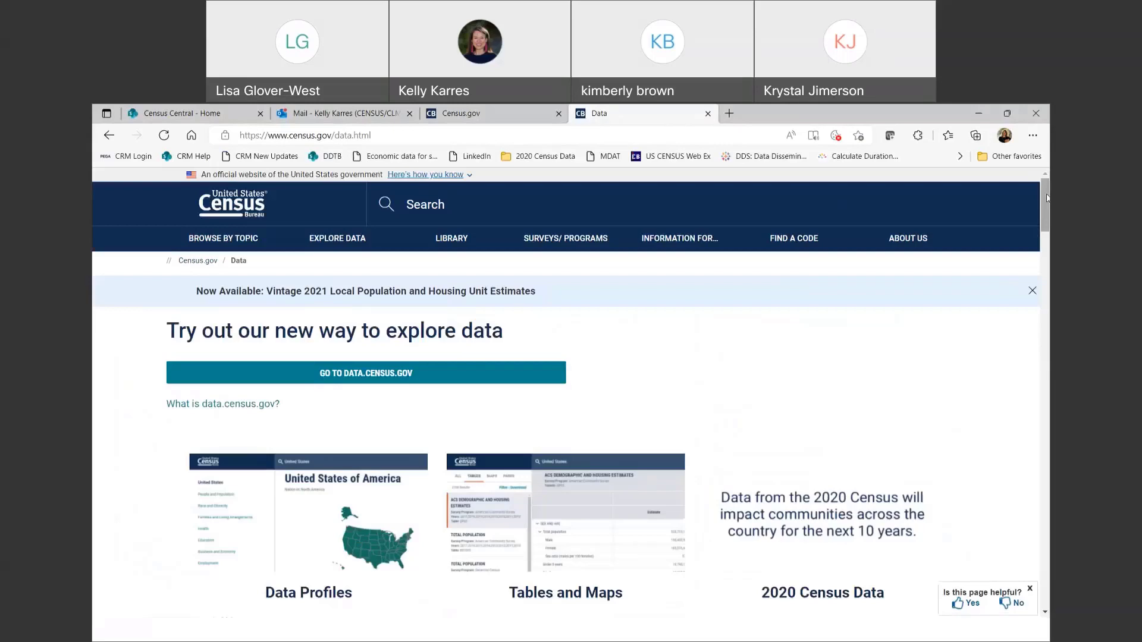
Find Census Business Builder (CBB) among the featured data tools and open its page
drag(1047, 198, 1048, 277)
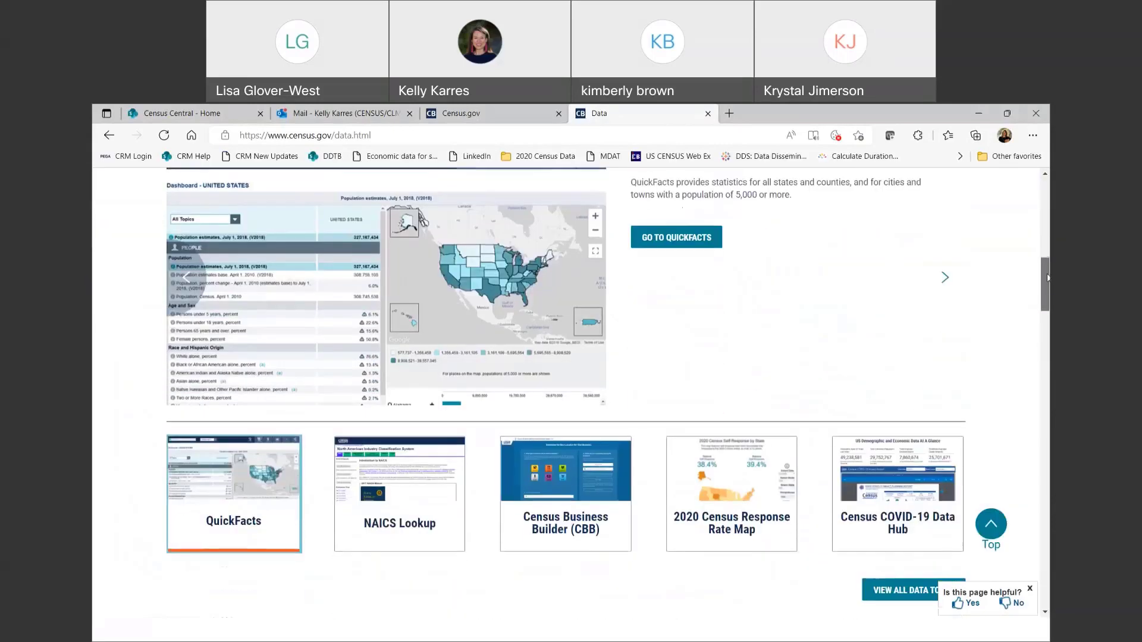
click(570, 477)
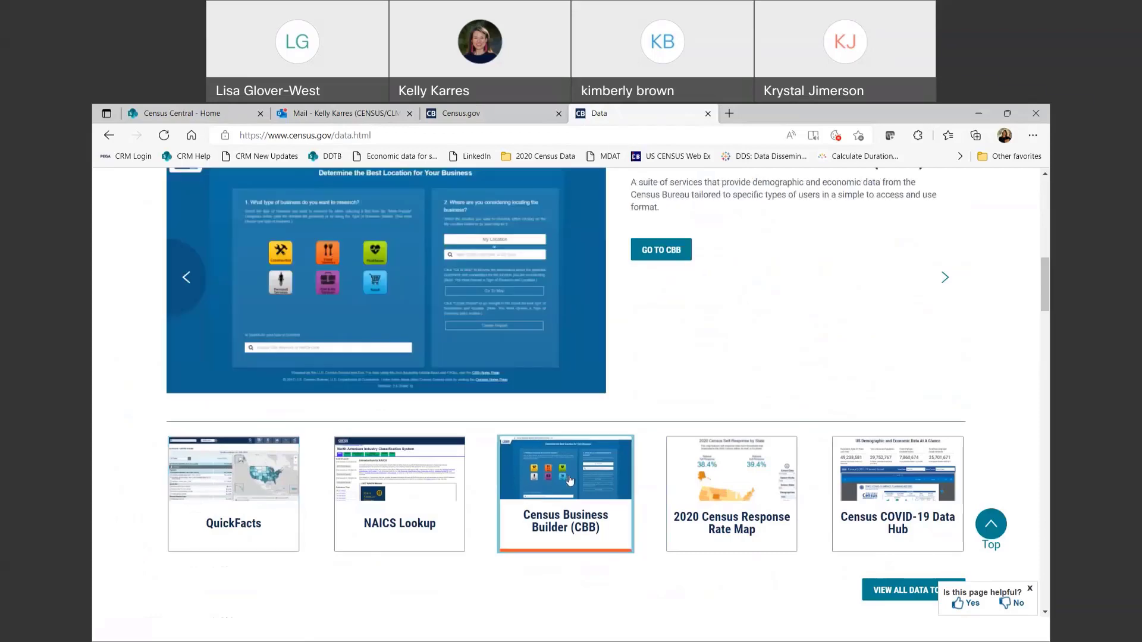
click(662, 251)
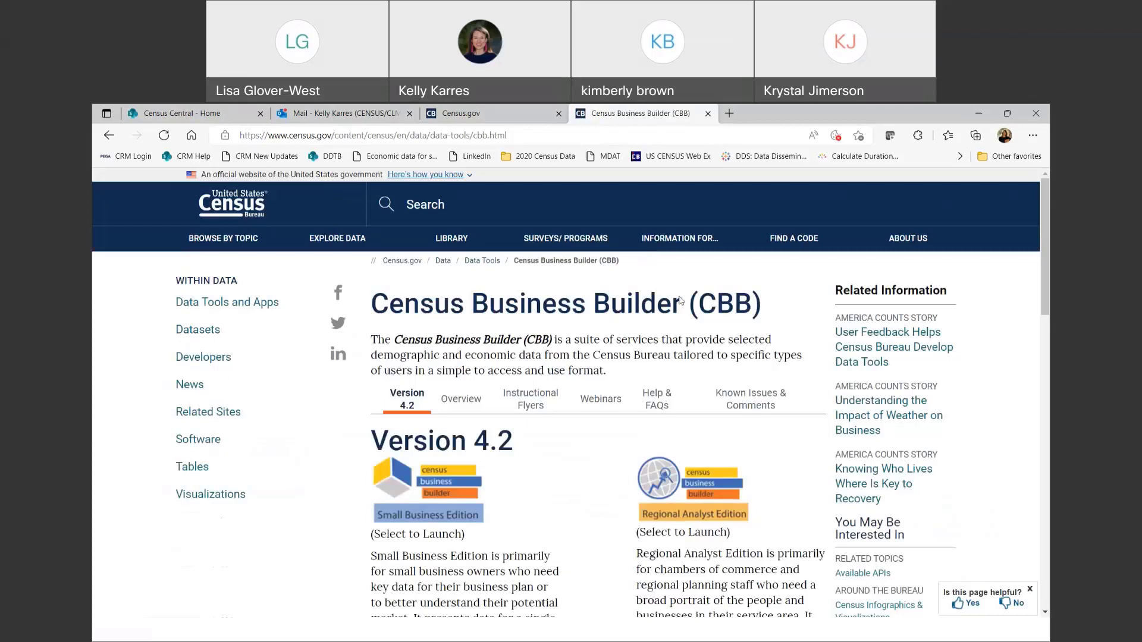
Examine the Census Business Builder instructional flyers, including the data upload, results filtering and map classes instructions
click(545, 405)
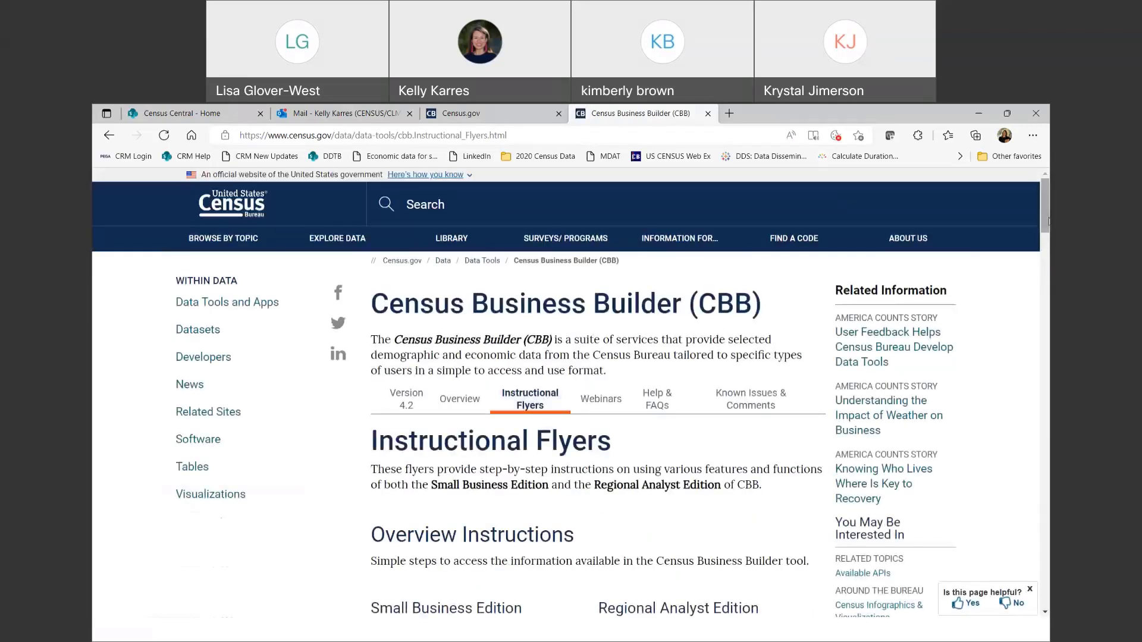
drag(1047, 228, 1048, 360)
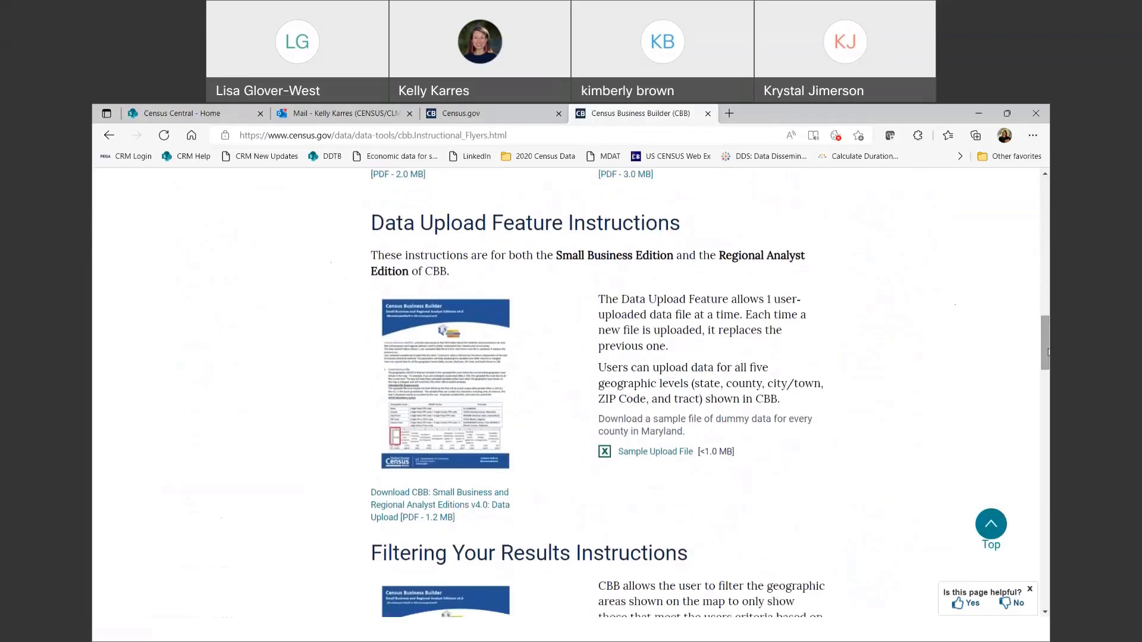
drag(1049, 352, 1042, 398)
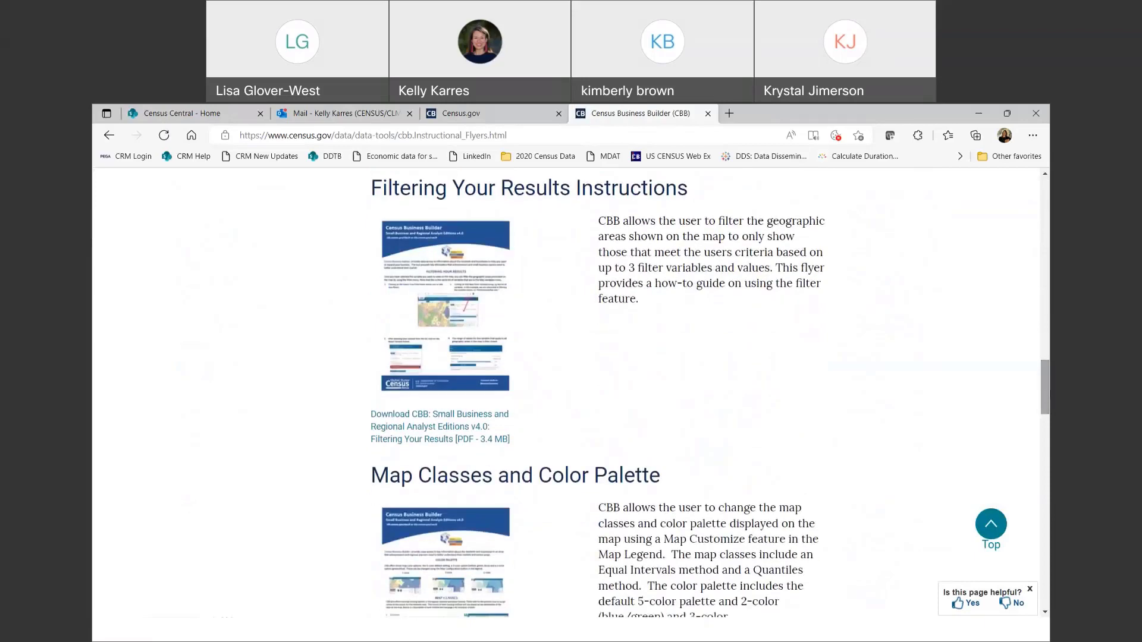
drag(1047, 393, 1047, 214)
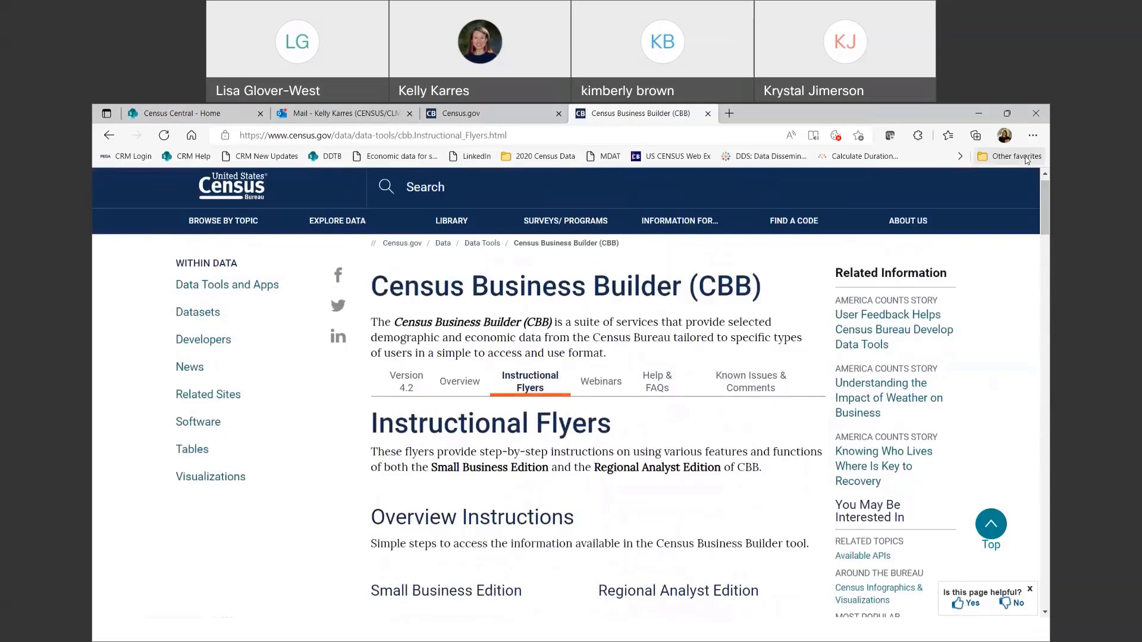
Launch the Small Business Edition of Census Business Builder version 4.2 and choose Chiropractors under Healthcare as the business type
click(408, 392)
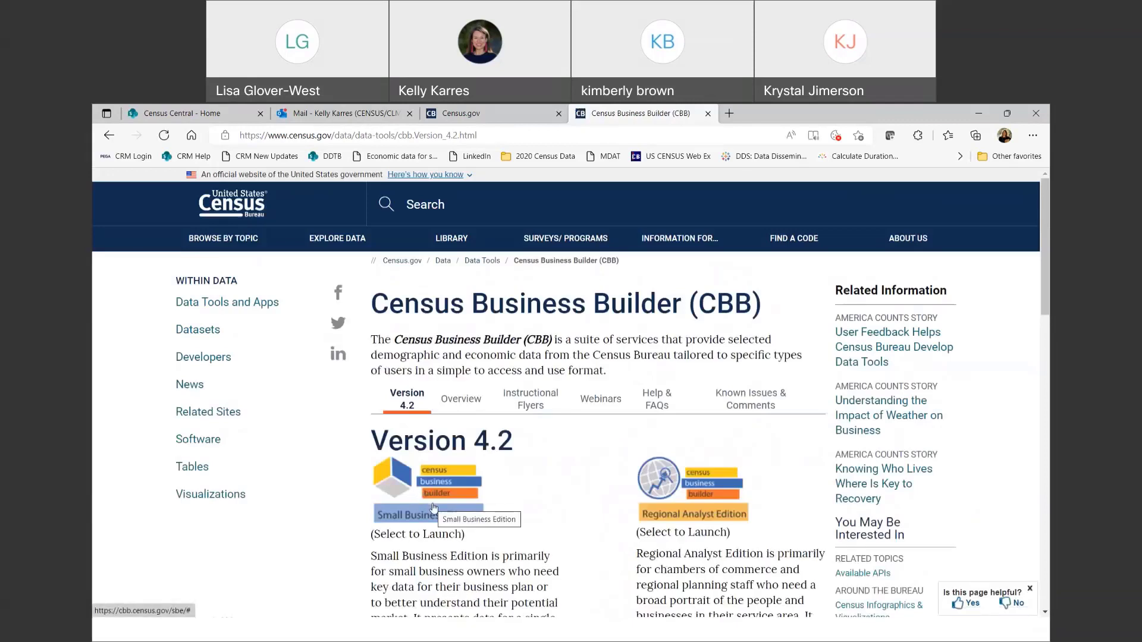
click(434, 509)
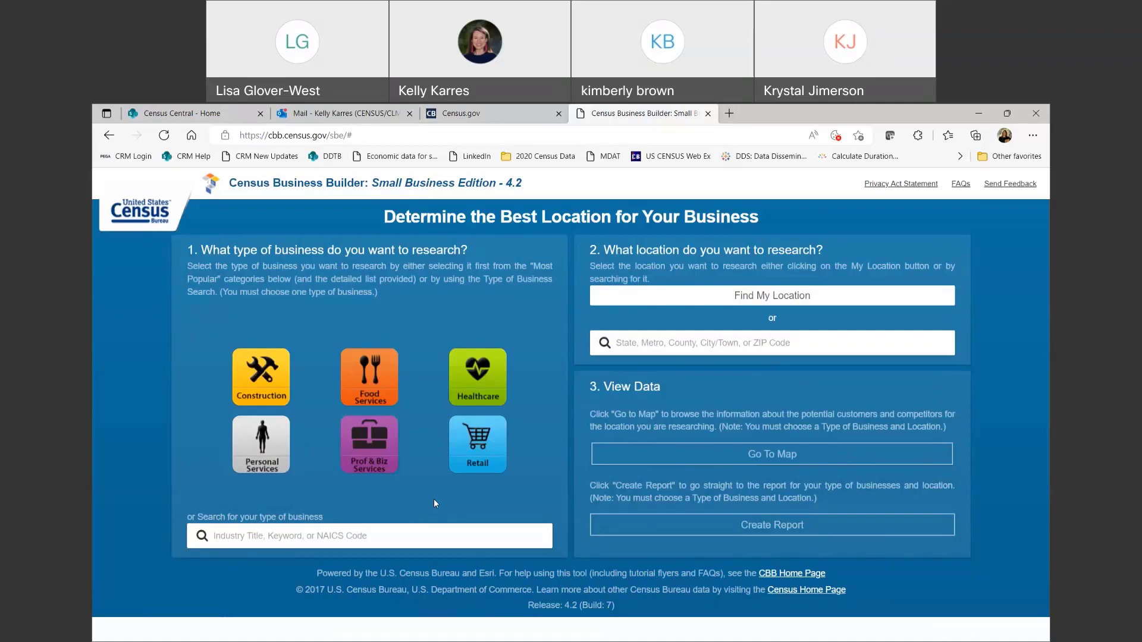
mouse_move(486, 370)
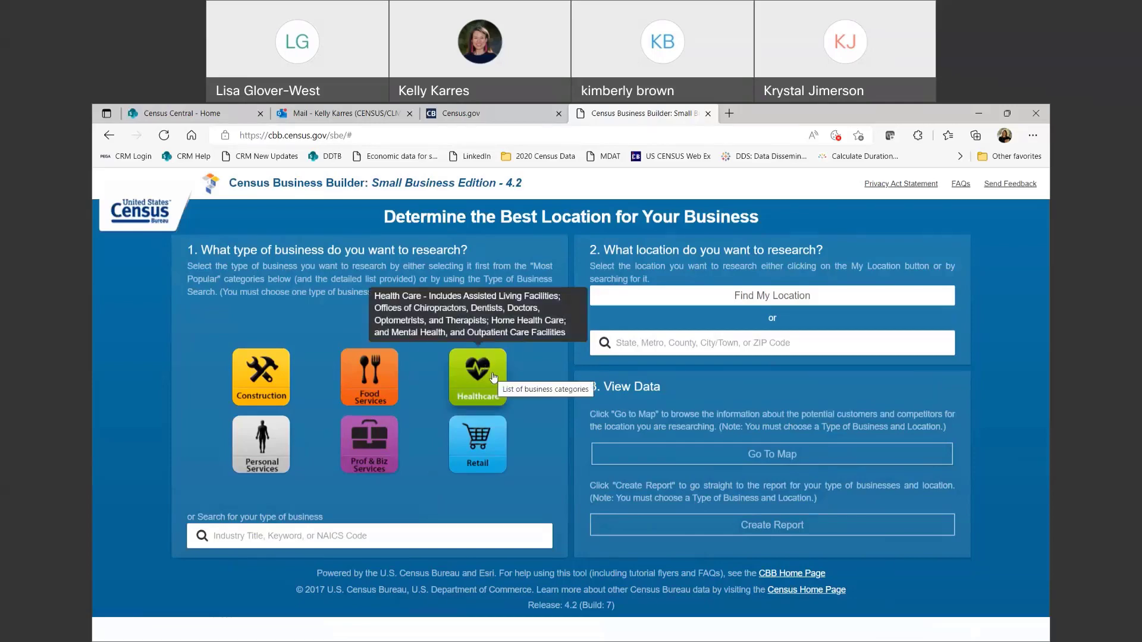
click(493, 377)
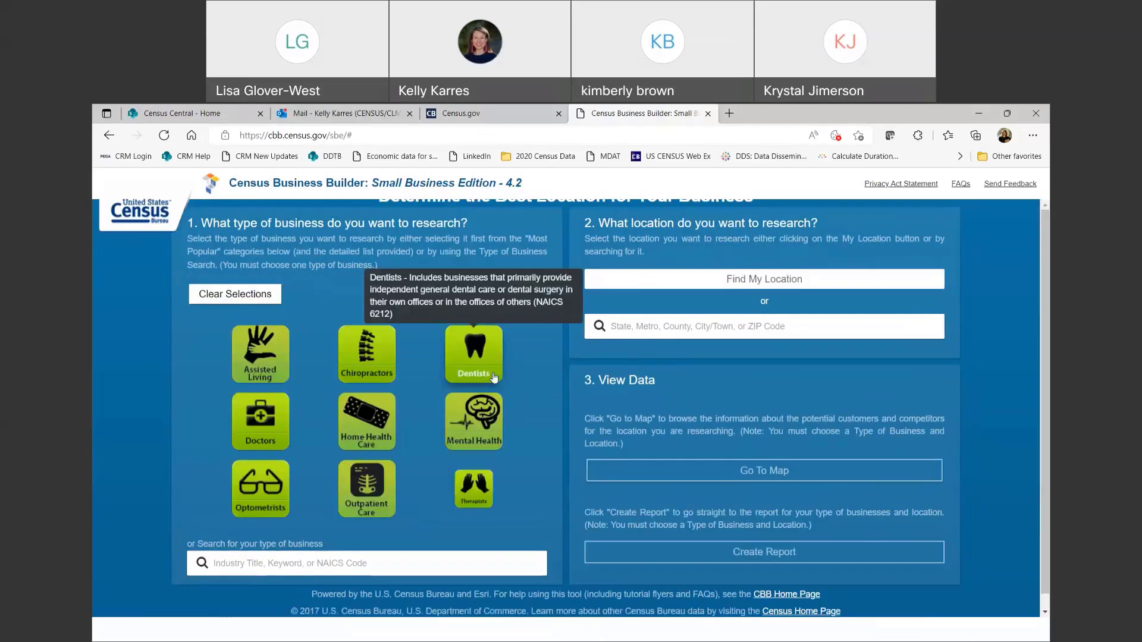
click(367, 357)
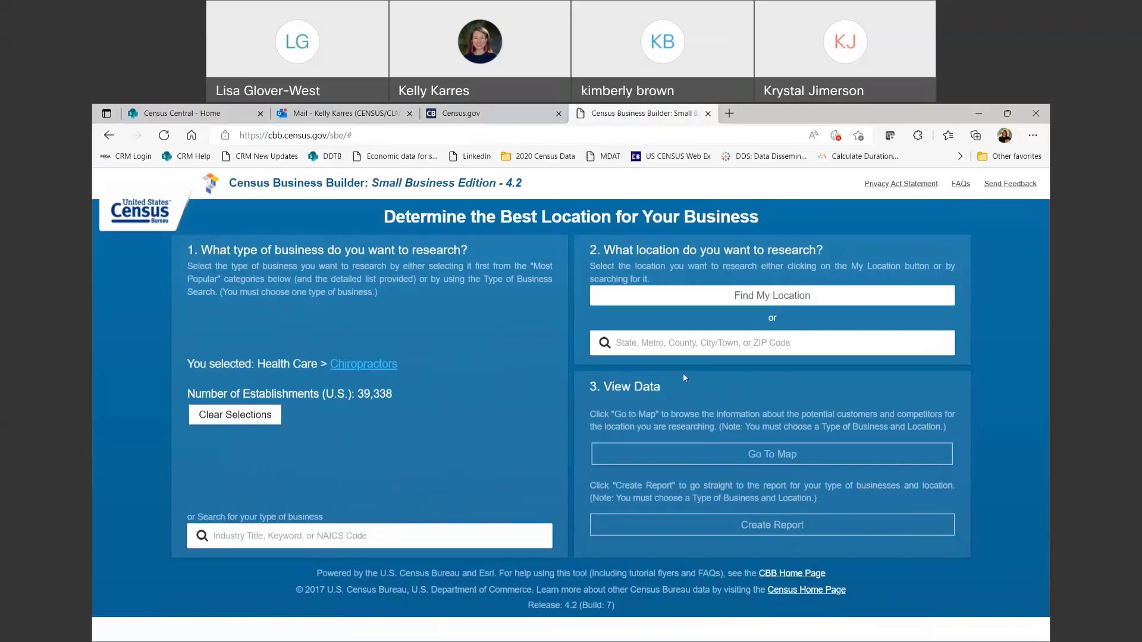
Set the research location to Maricopa County, Arizona and open the data map
click(664, 346)
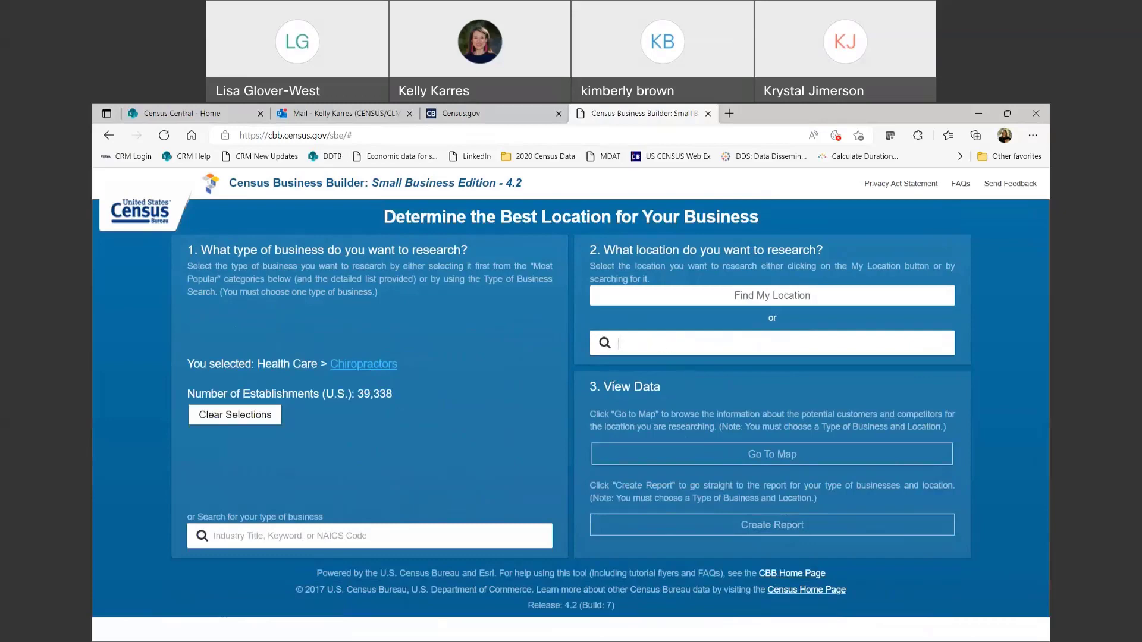
text(Maric)
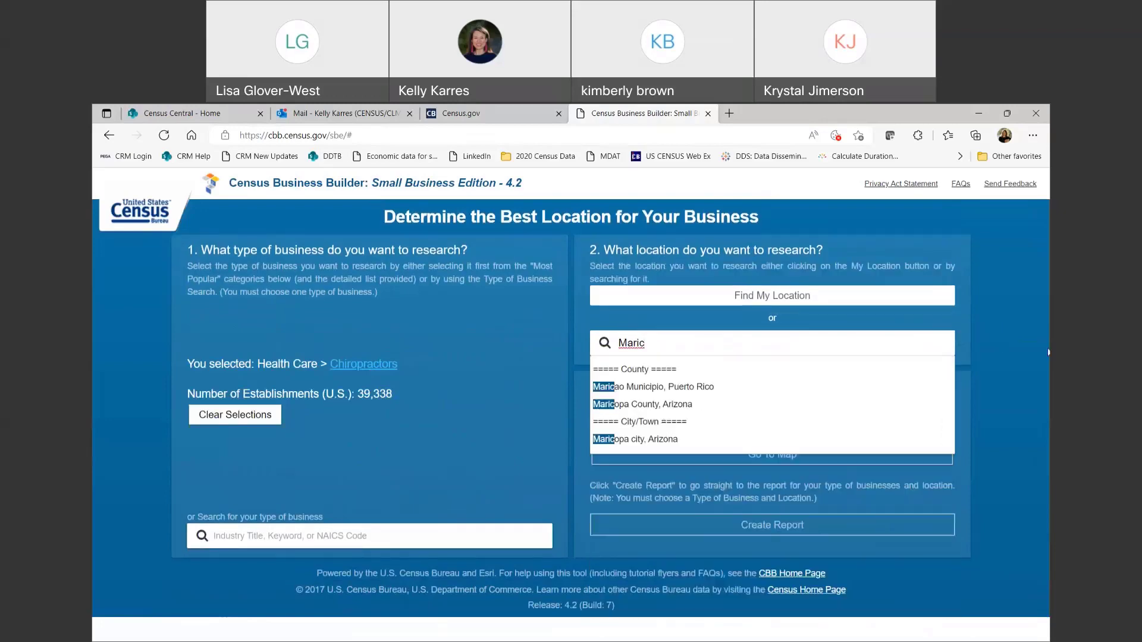
click(694, 405)
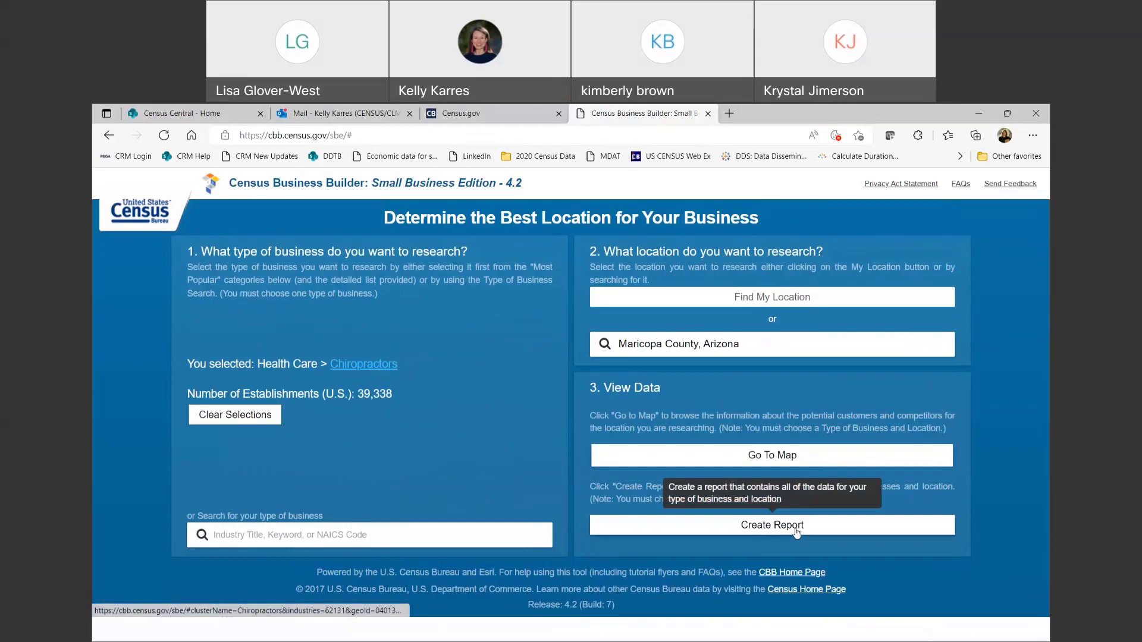
click(787, 457)
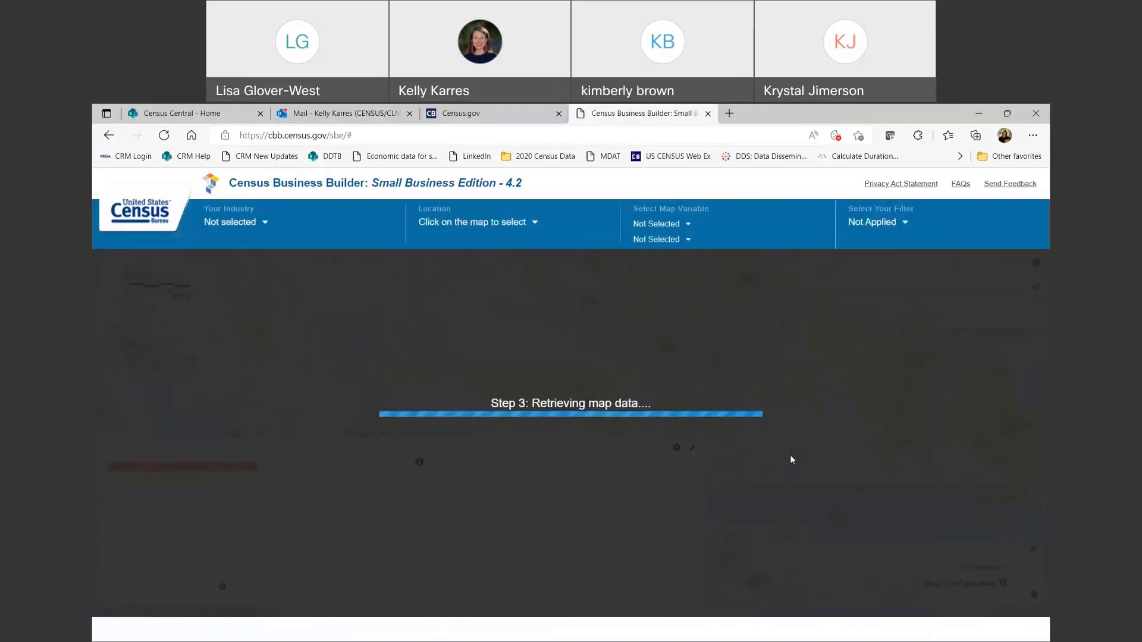
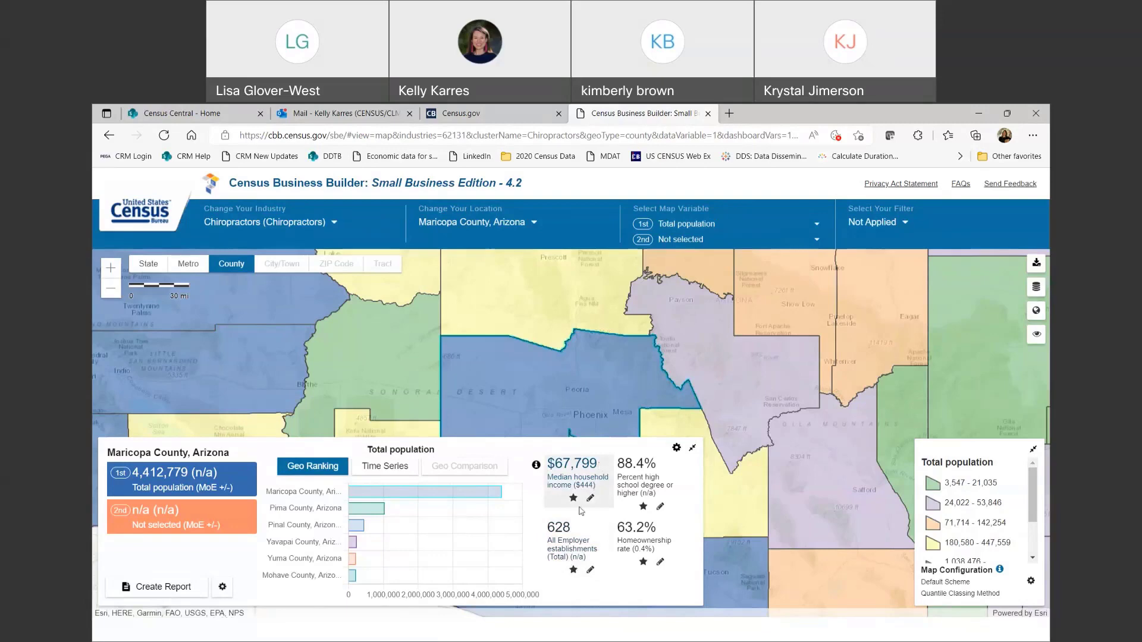
Compare Maricopa County's total population in the geographic ranking and time series charts, returning to the Geo Ranking chart
mouse_move(350, 516)
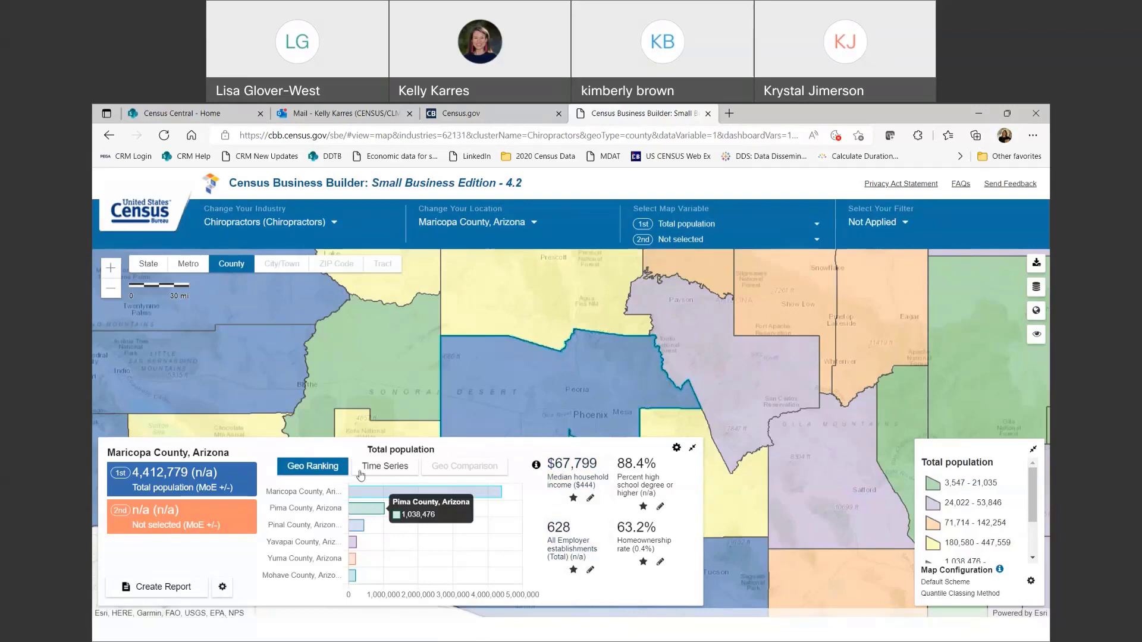
click(394, 468)
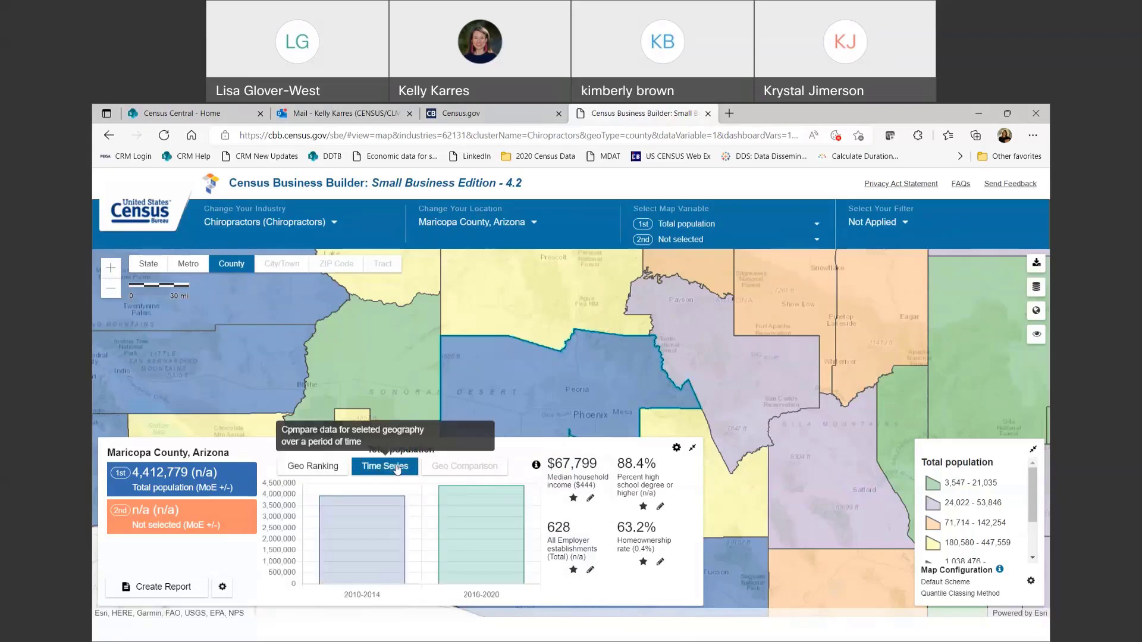
click(328, 469)
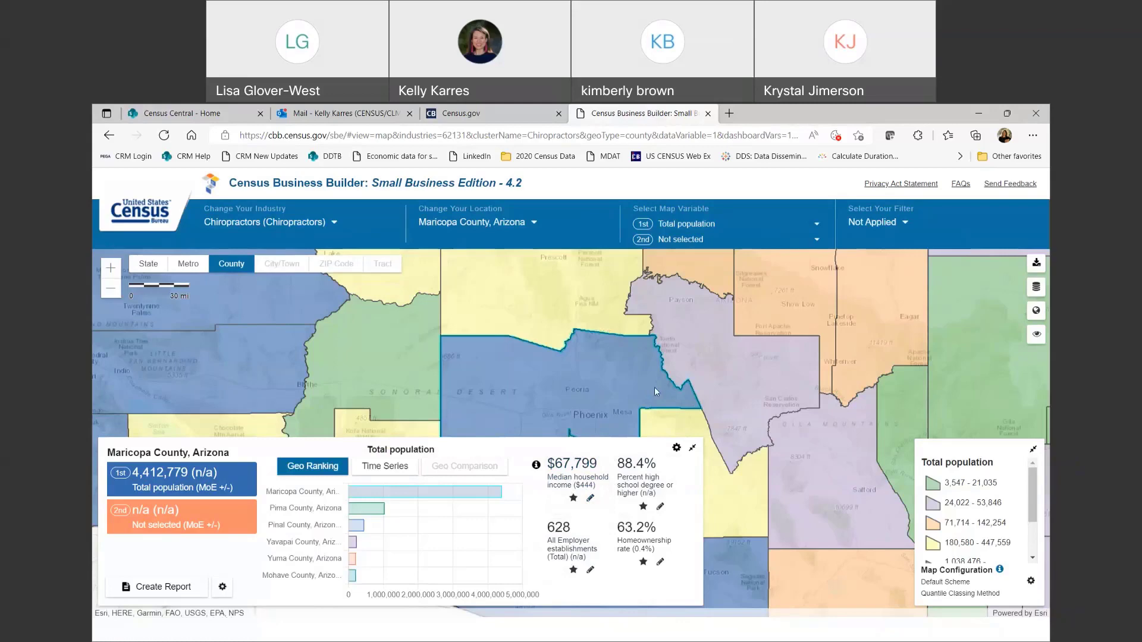
Select Pinal County on the map and check its total population shading against the legend with the county dashboard collapsed, then restore the dashboard
click(676, 426)
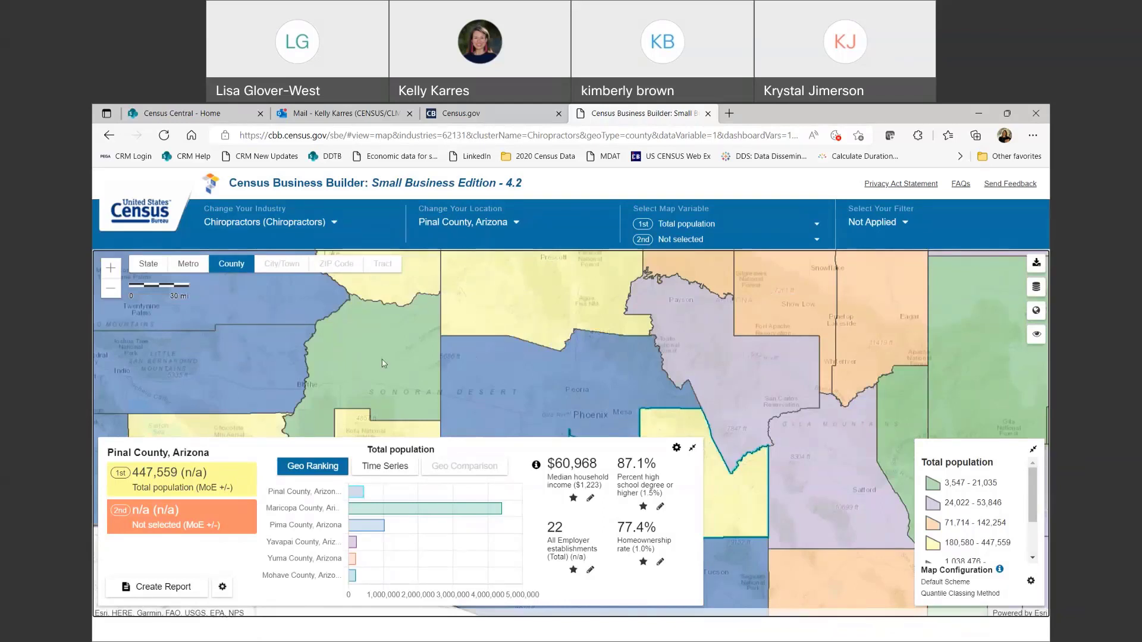
click(691, 447)
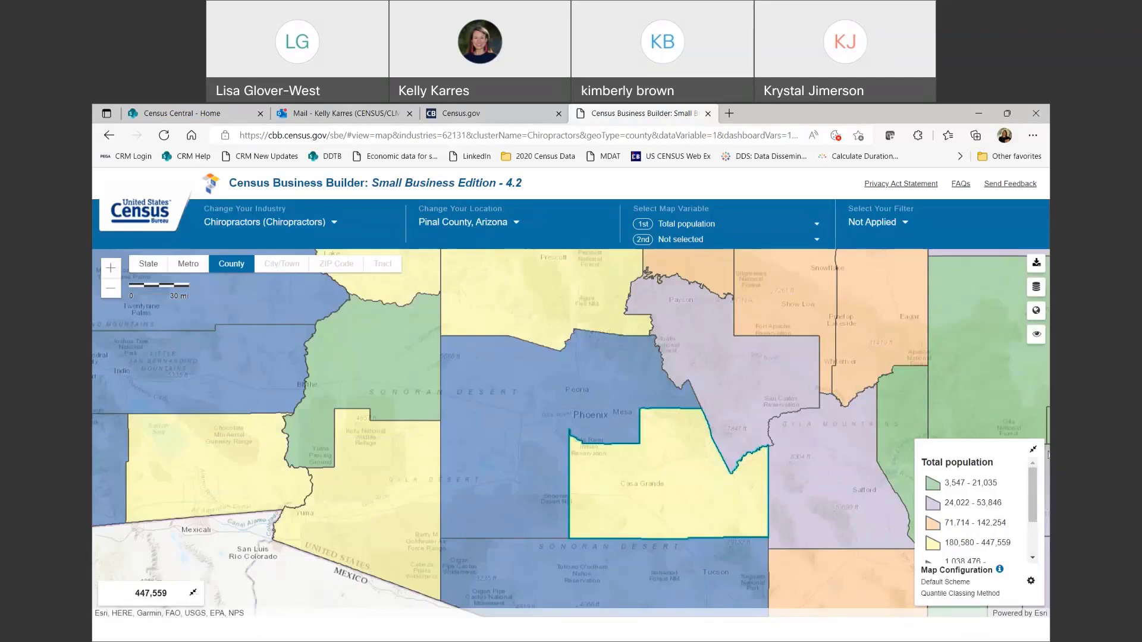
mouse_move(961, 501)
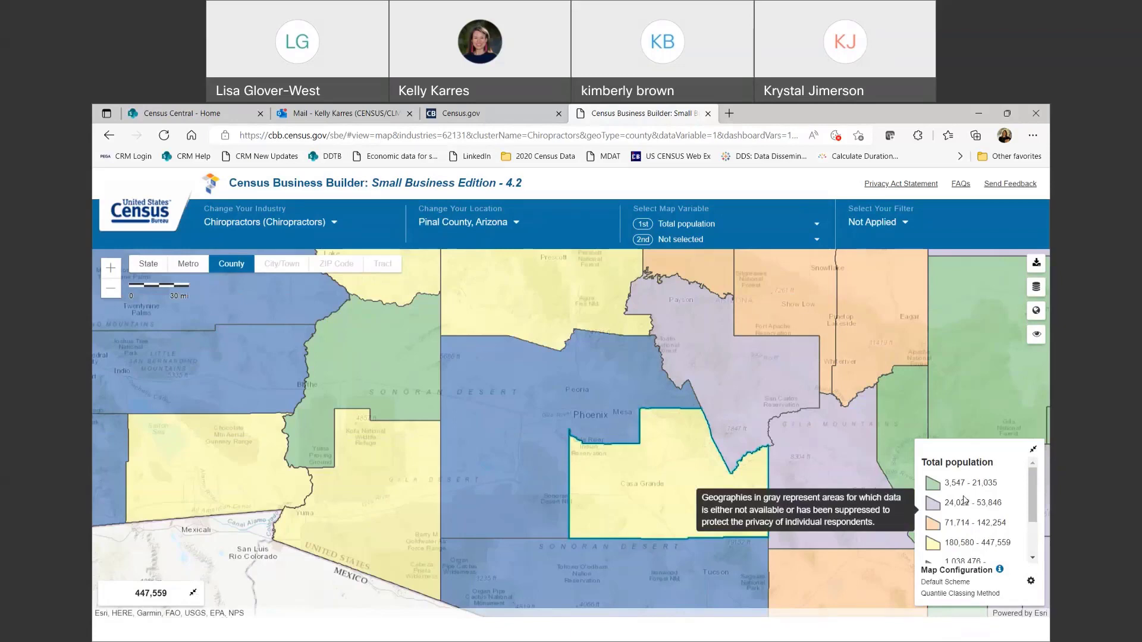
click(193, 594)
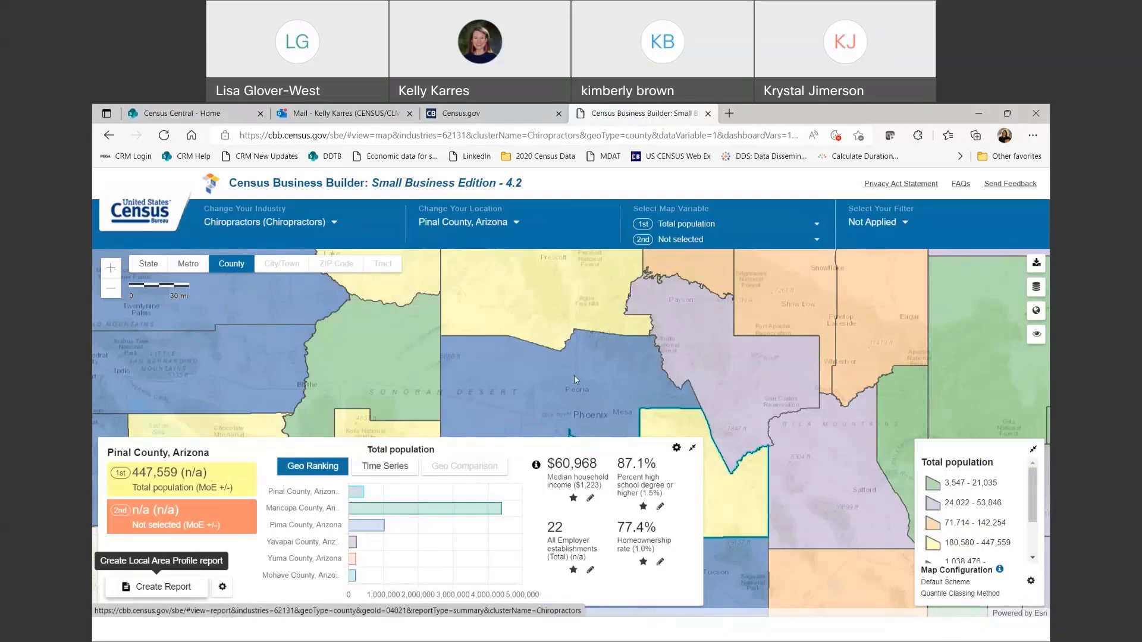
Set the primary map variable to All Employer establishments (Total) under Businesses (Annual), Employers, and select Maricopa County on the map
mouse_move(700, 209)
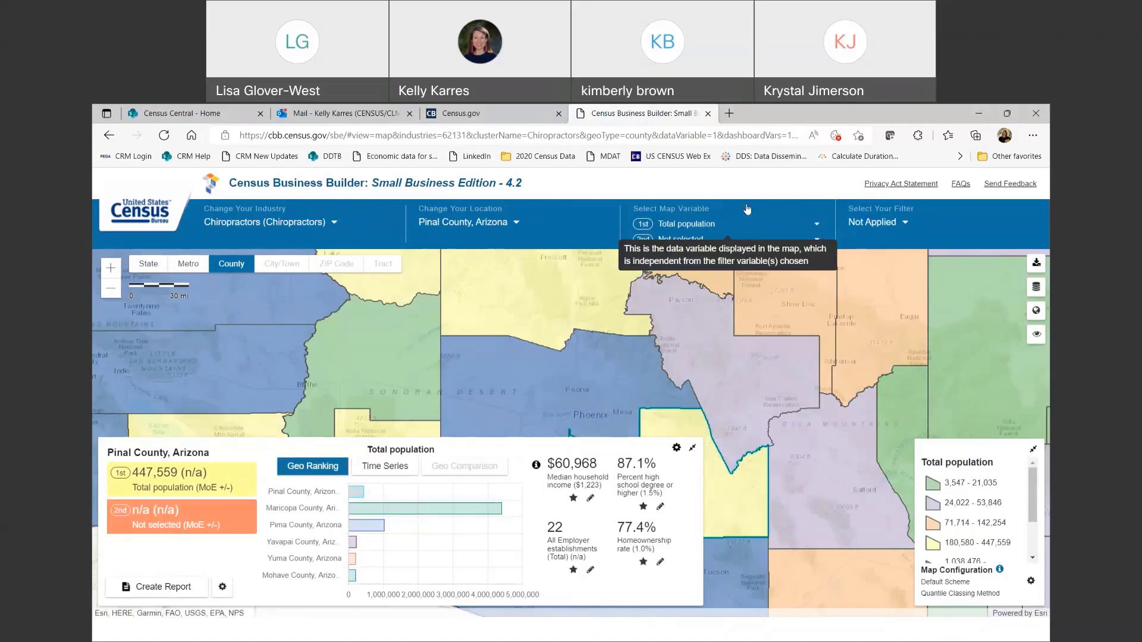
click(819, 224)
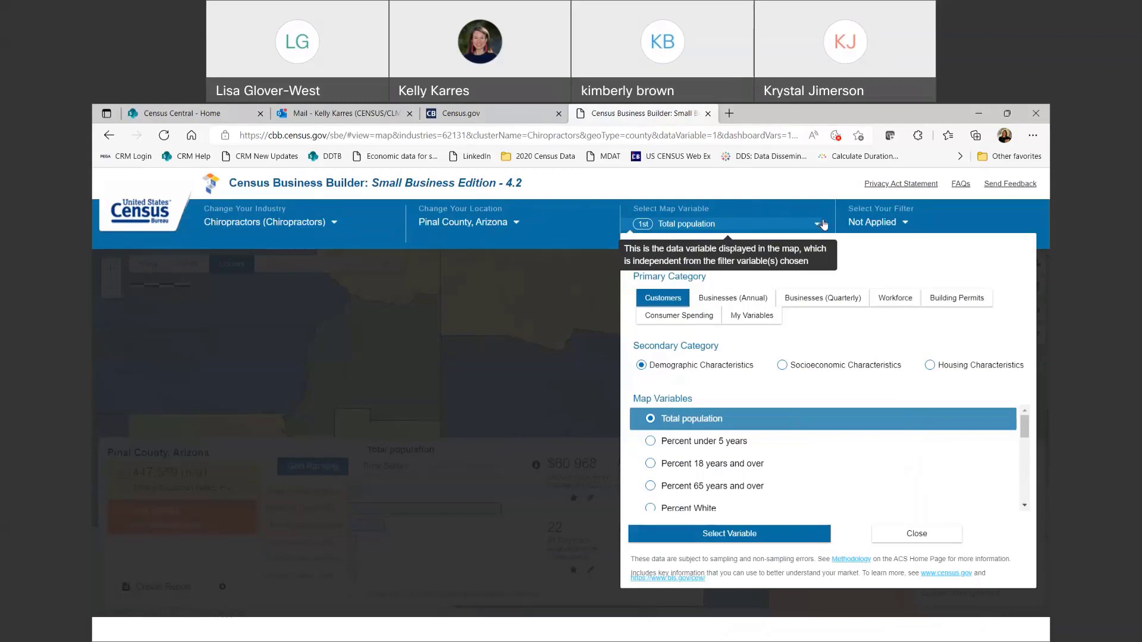
click(732, 300)
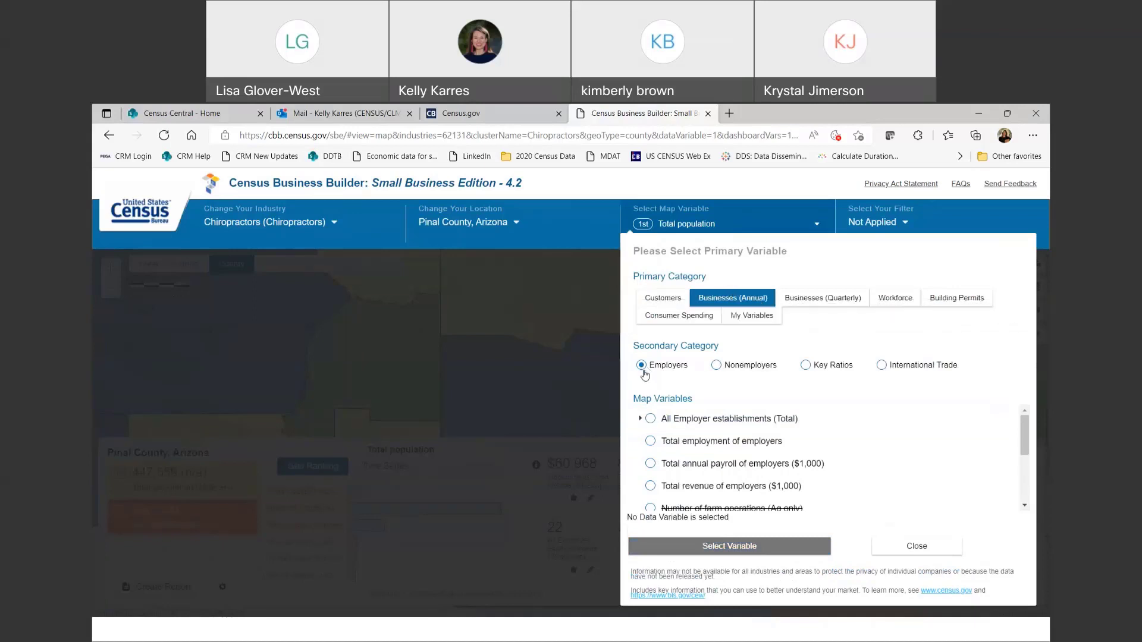
click(651, 420)
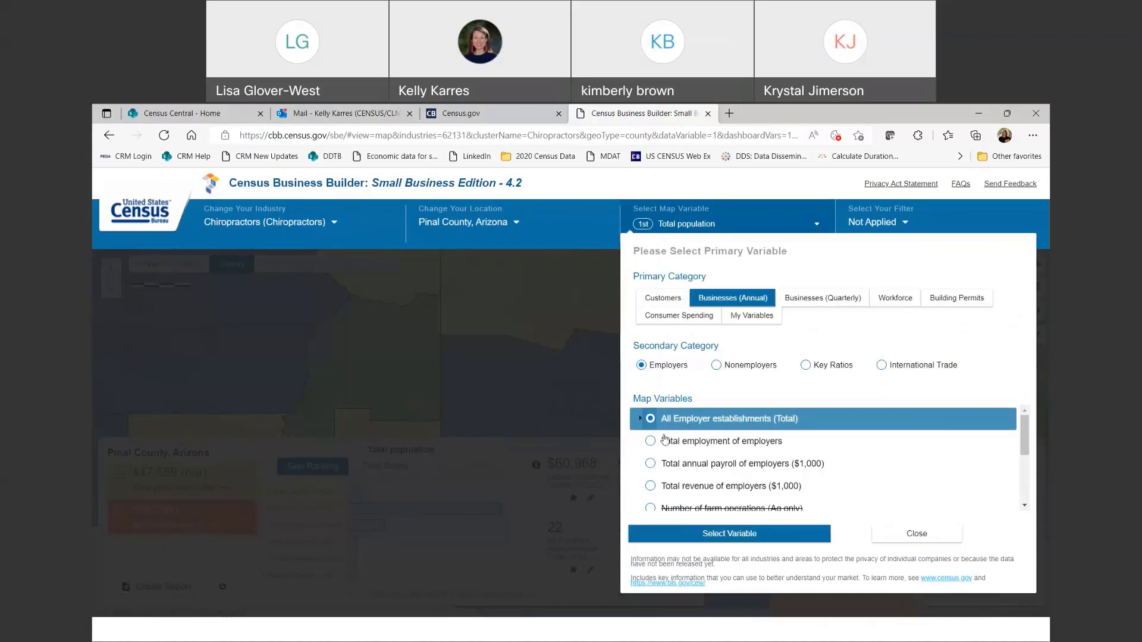
click(724, 535)
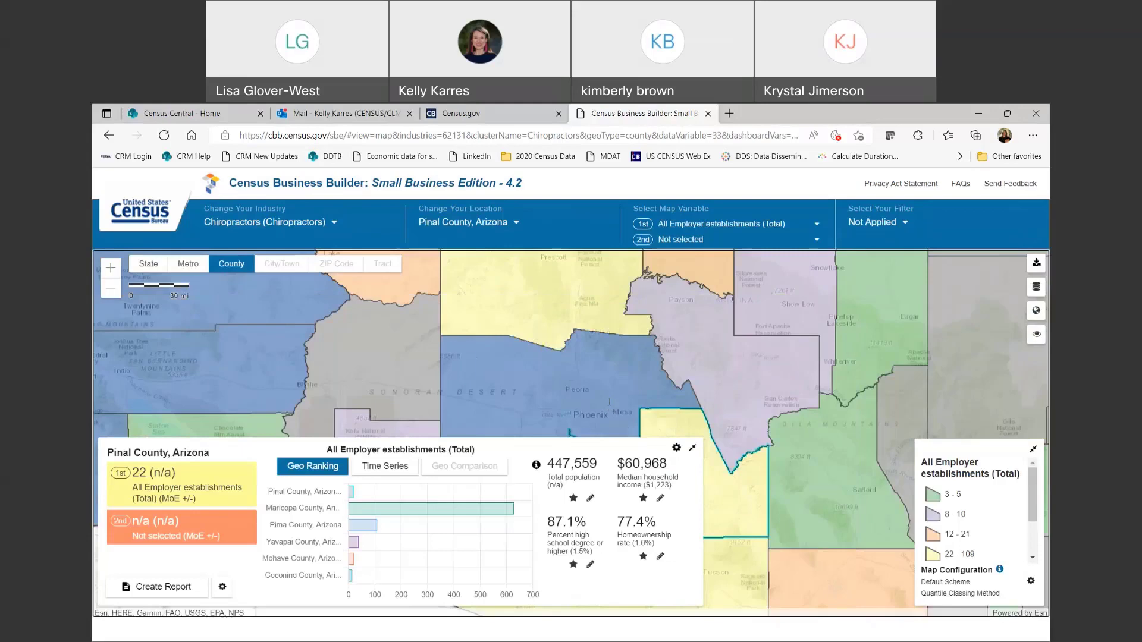
click(609, 403)
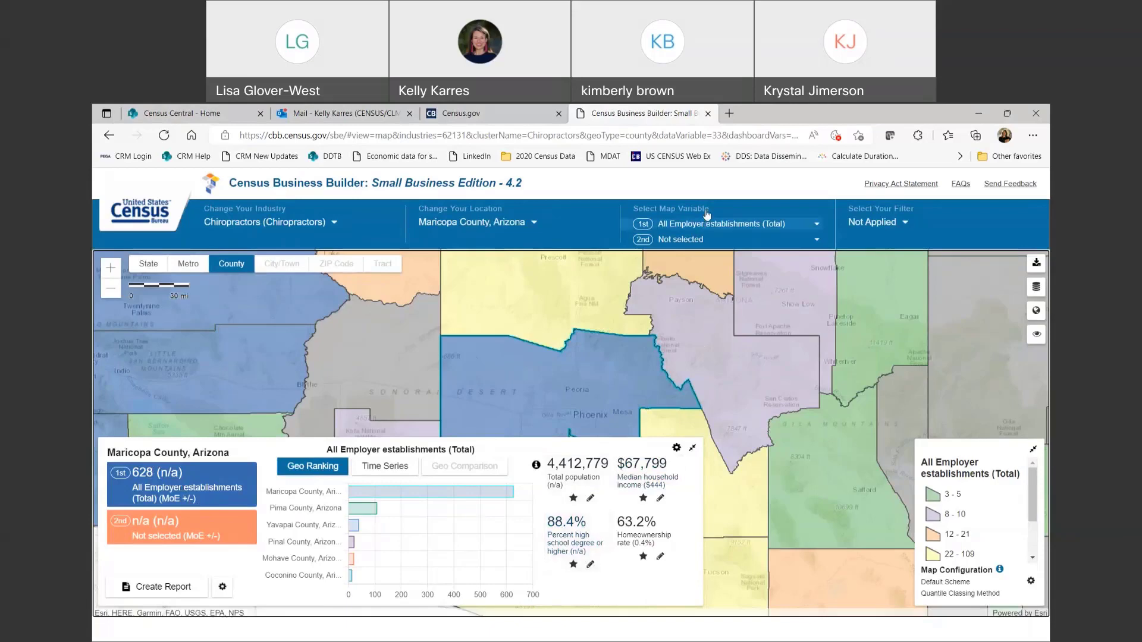
Set the secondary map variable to Median household income from the Customers category's Socioeconomic Characteristics
click(819, 240)
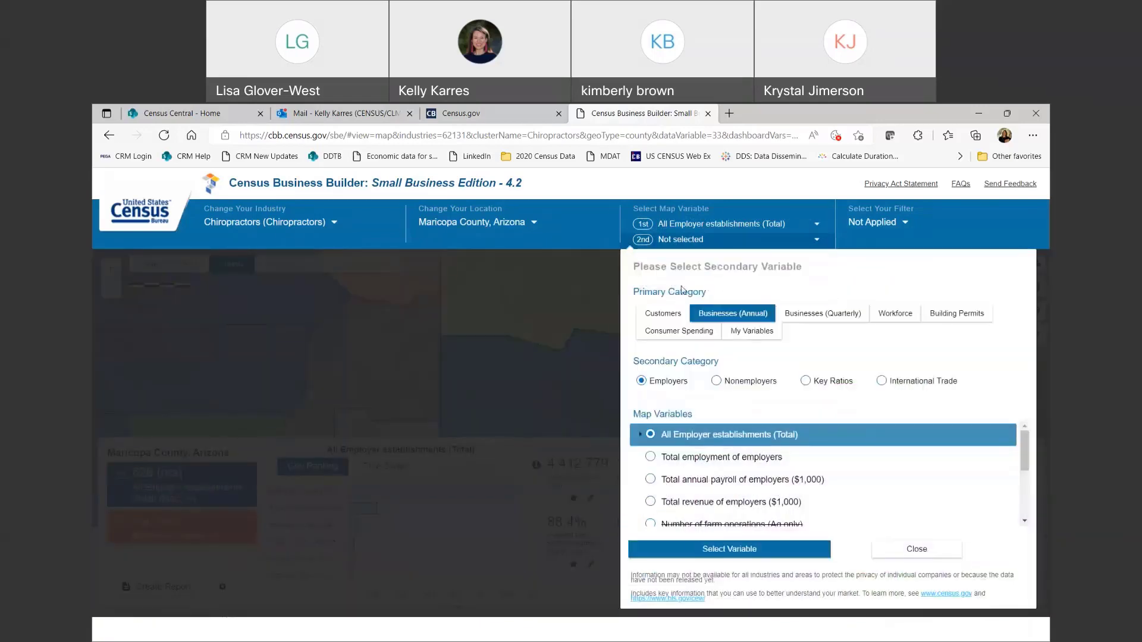
click(669, 316)
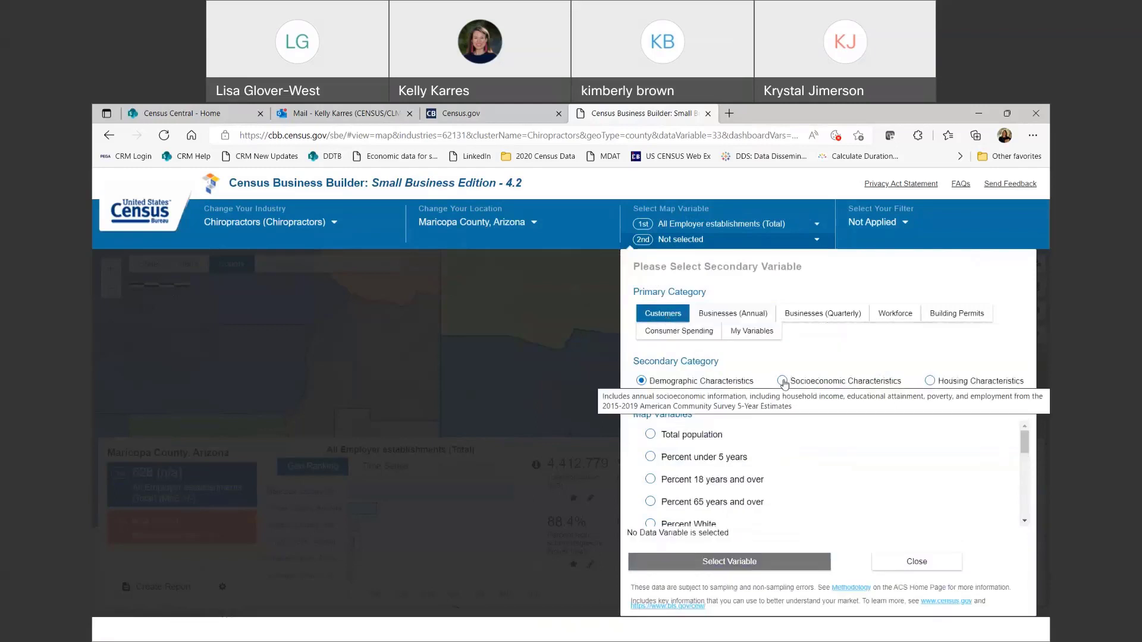
click(783, 382)
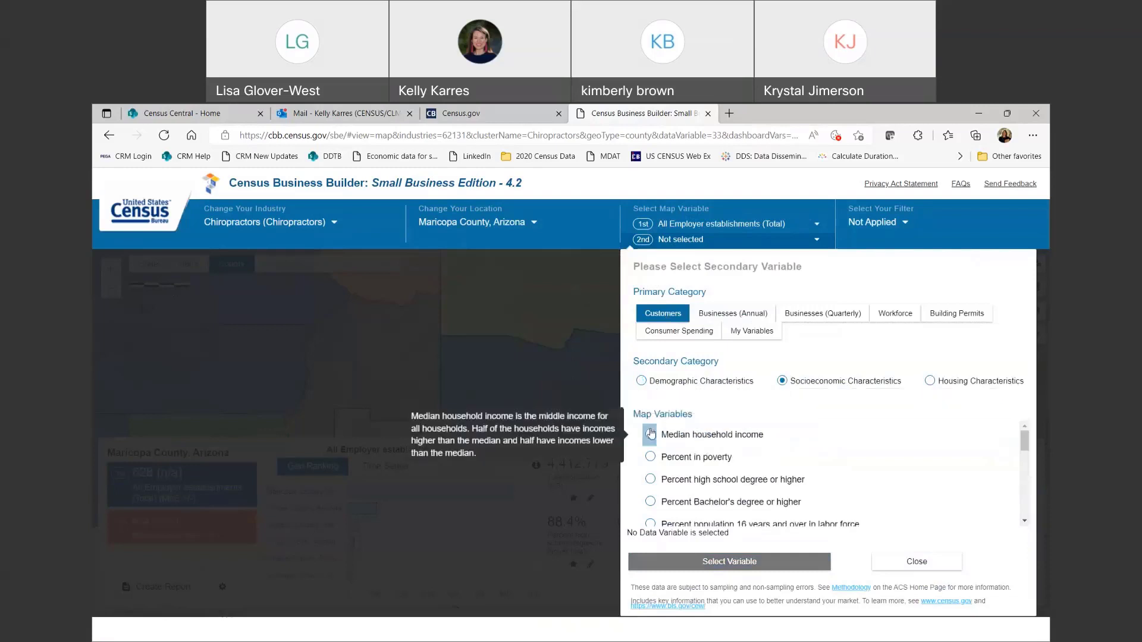
click(651, 439)
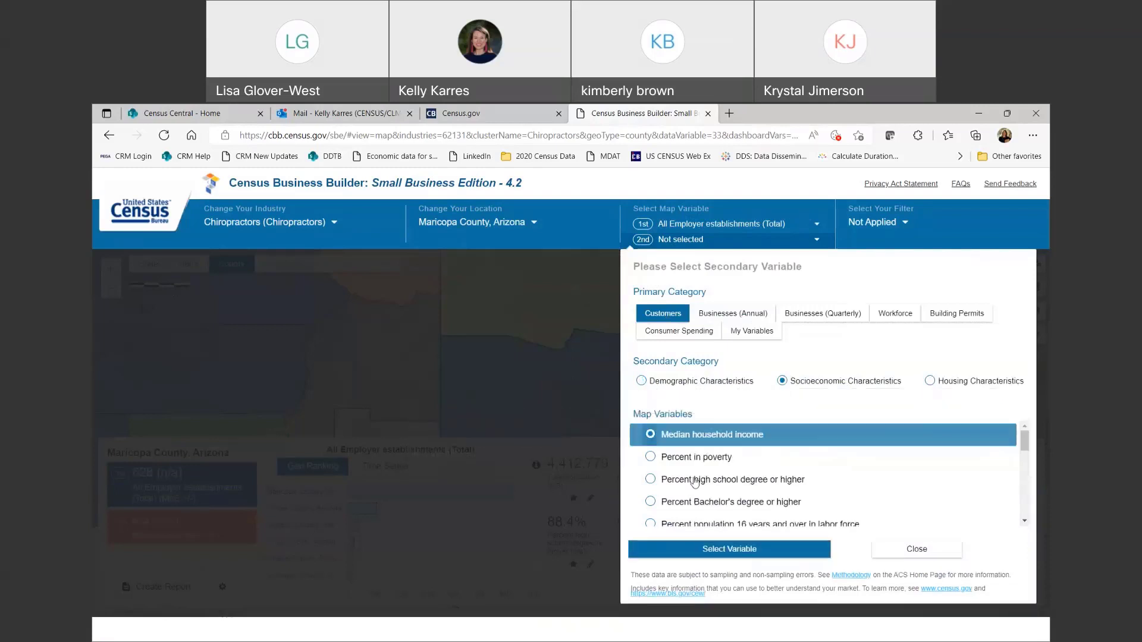
click(723, 547)
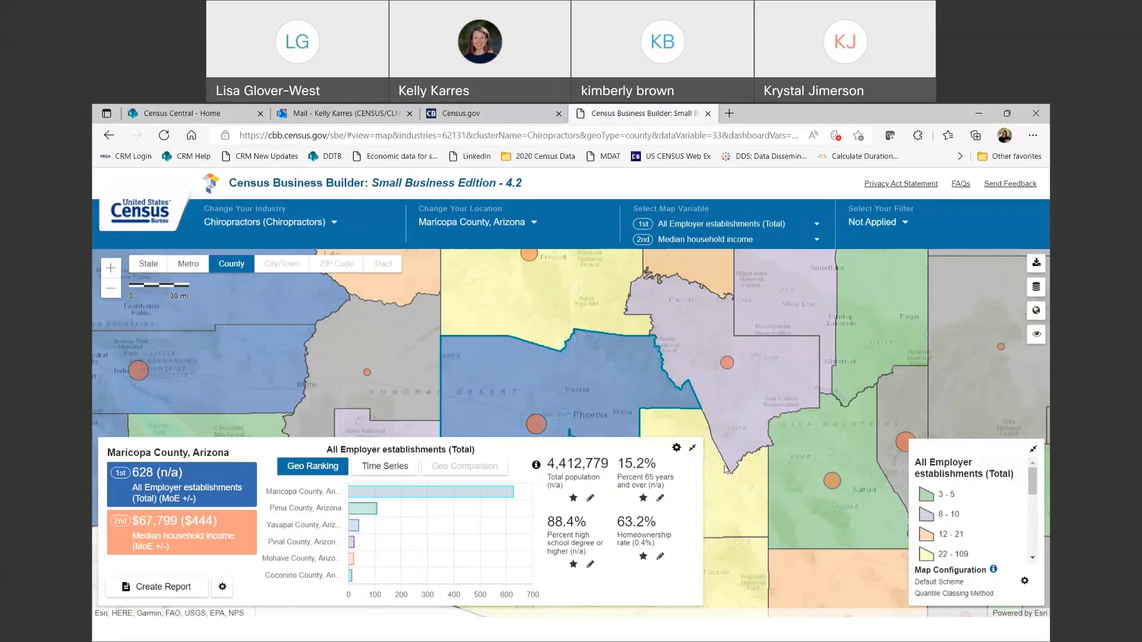
Collapse the county dashboard and review the Median household income ranges in the map legend
click(693, 450)
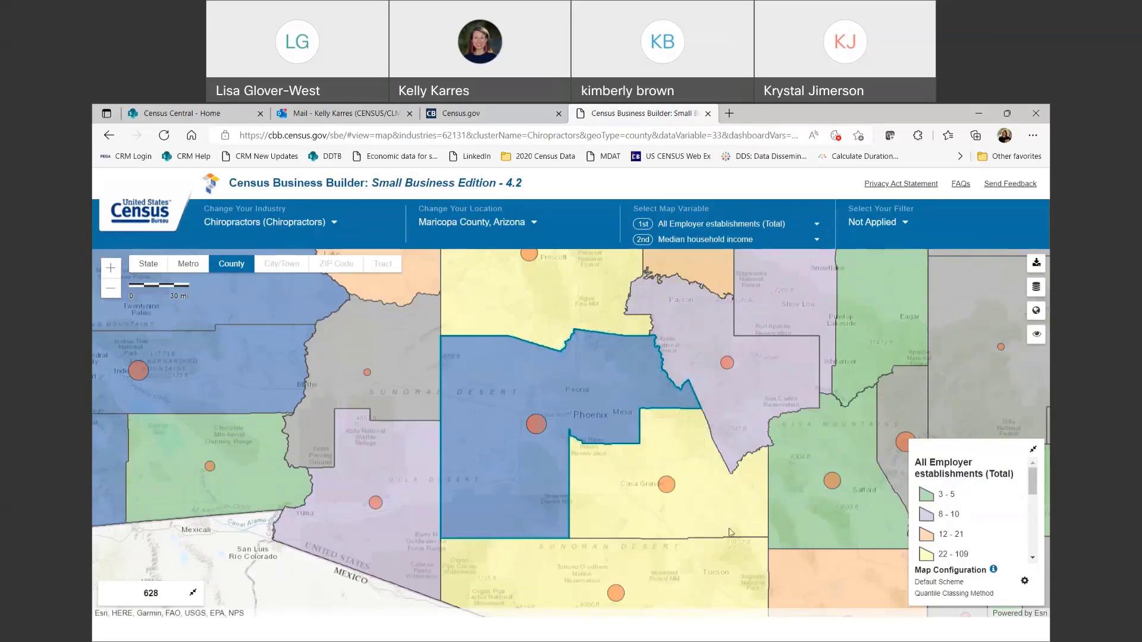
drag(1033, 491, 1031, 525)
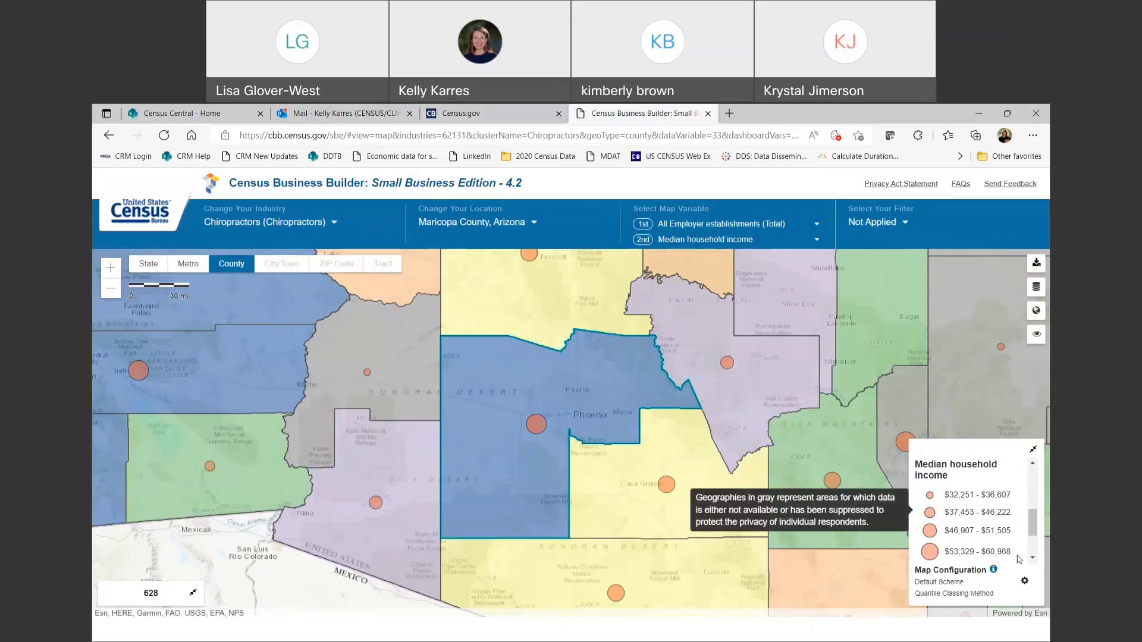
scroll(1011, 523, down, 2)
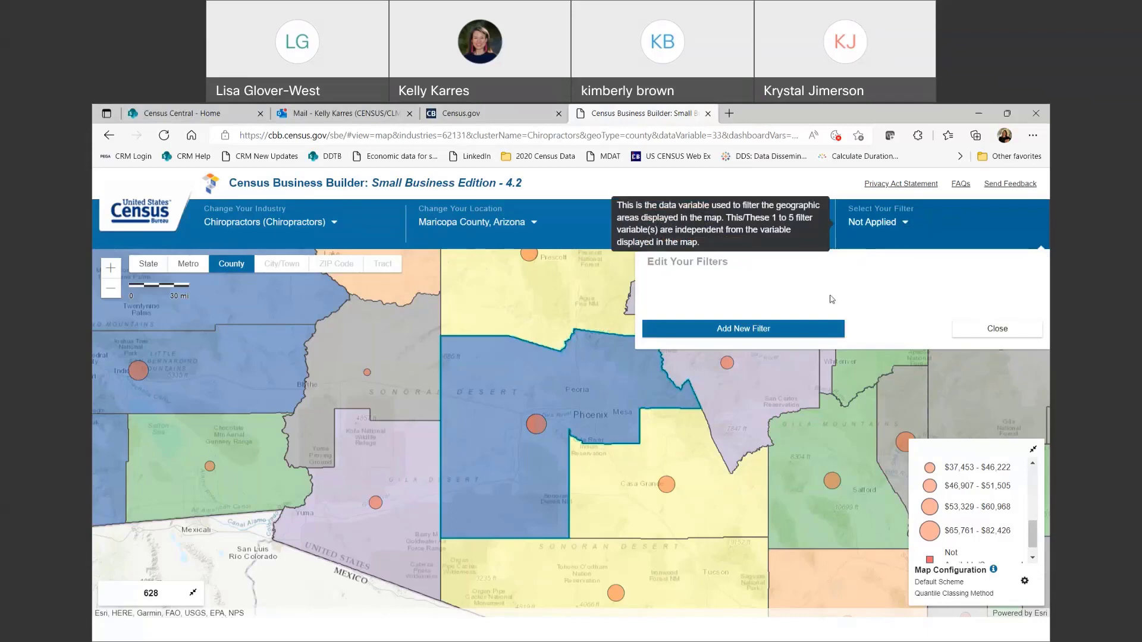
Filter the map by Consumer expenditures per household on Medical services, with a range of $925.69 to $1,356.35
click(819, 325)
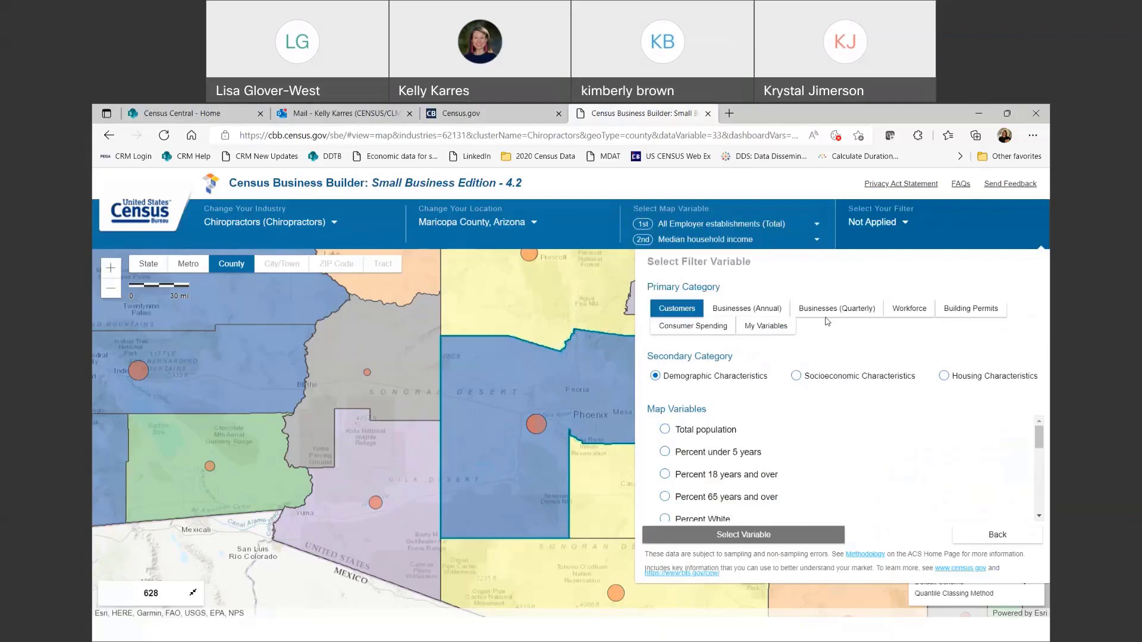
click(717, 327)
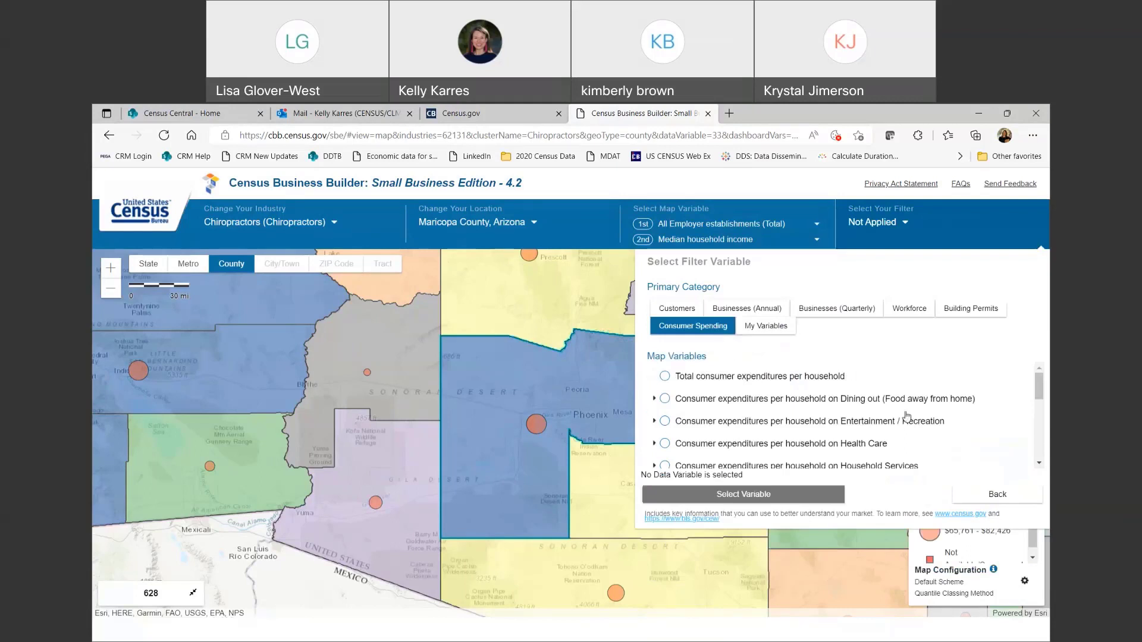
click(655, 444)
drag(1041, 390, 1041, 404)
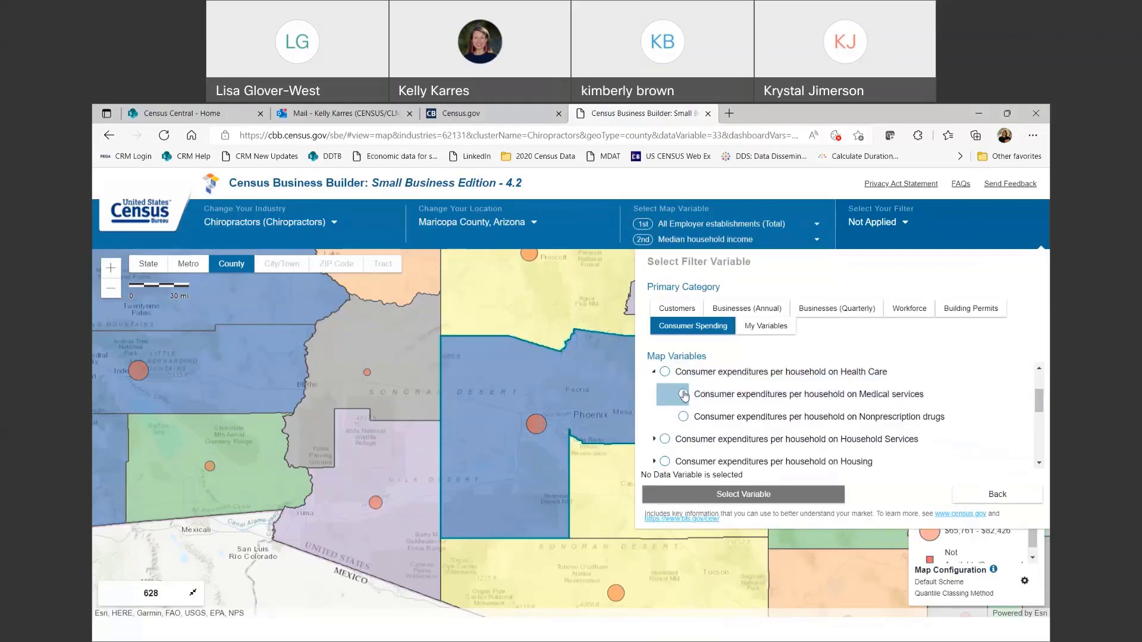
click(684, 395)
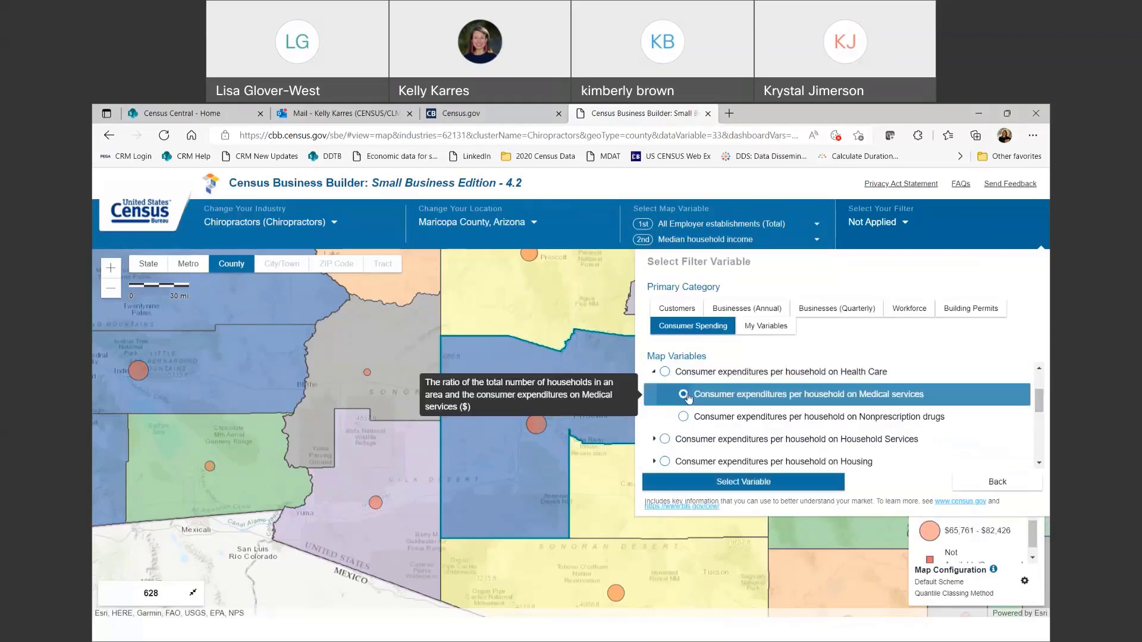
click(724, 487)
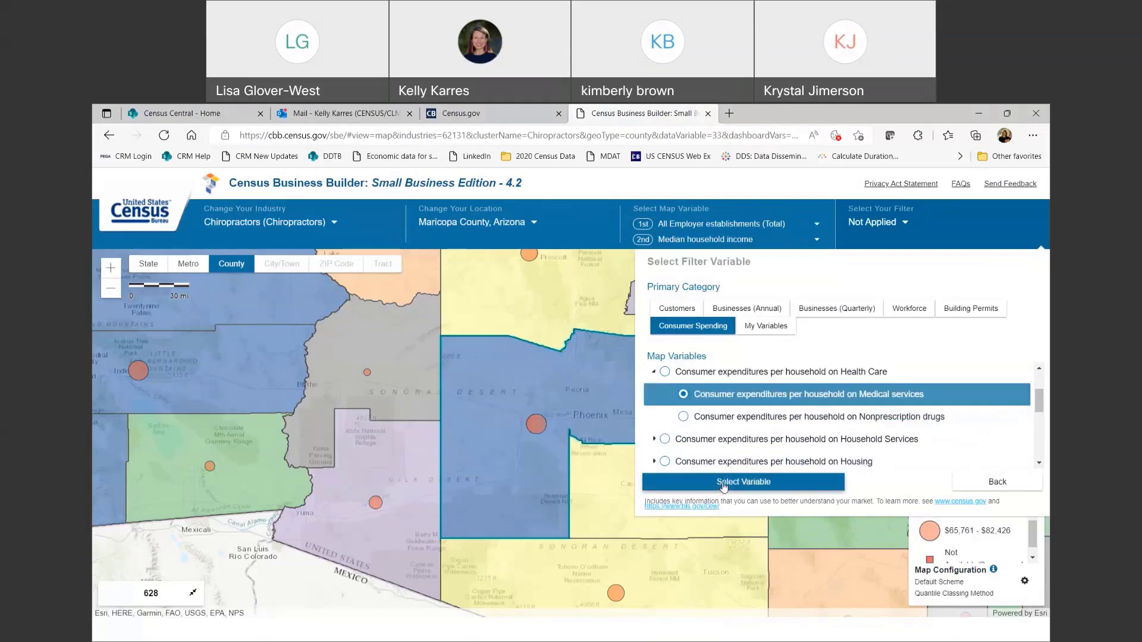
click(763, 488)
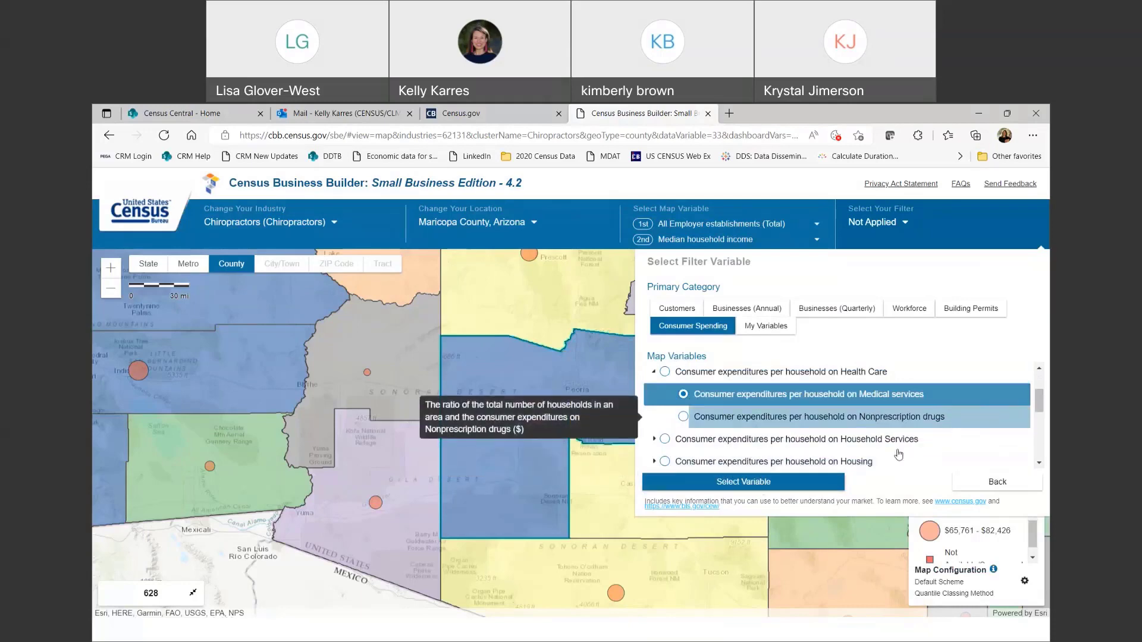
click(797, 487)
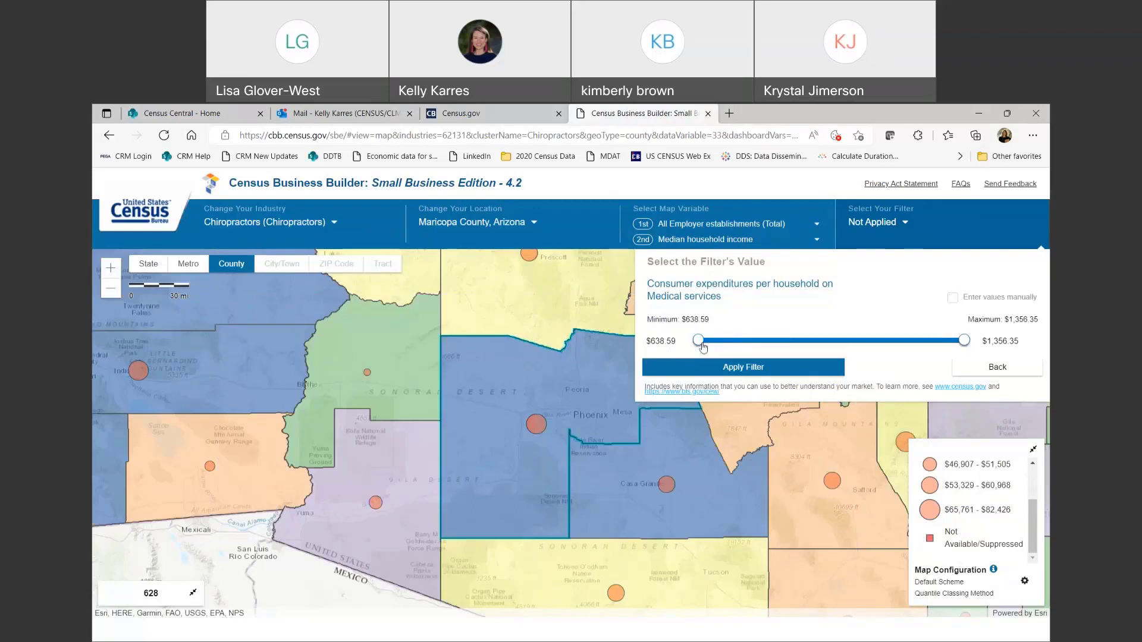
drag(701, 342, 798, 349)
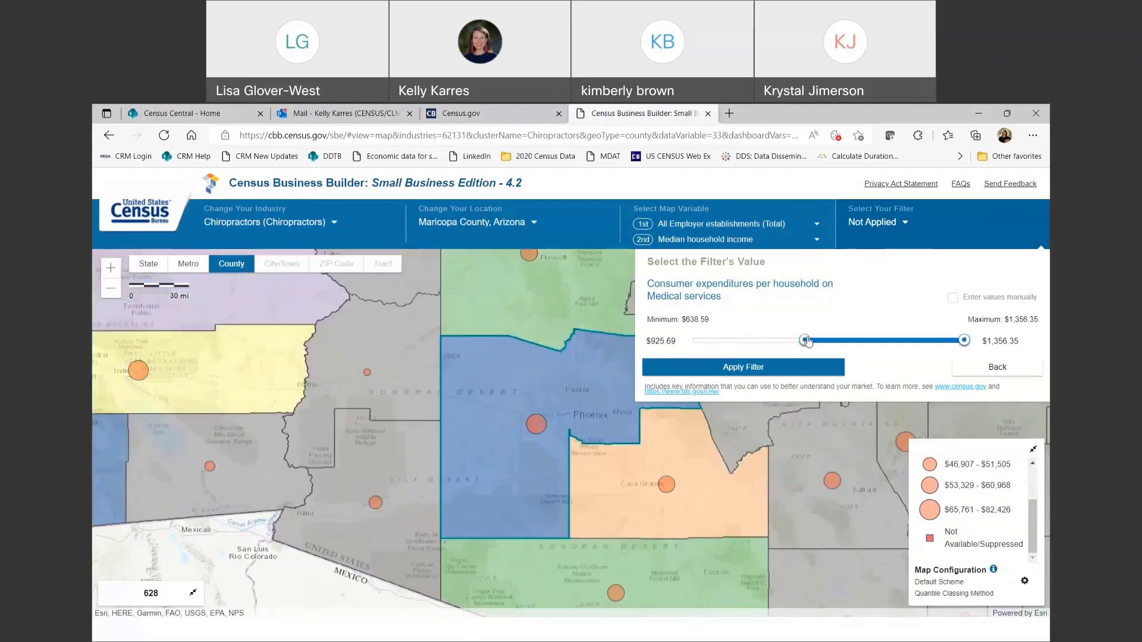
click(760, 368)
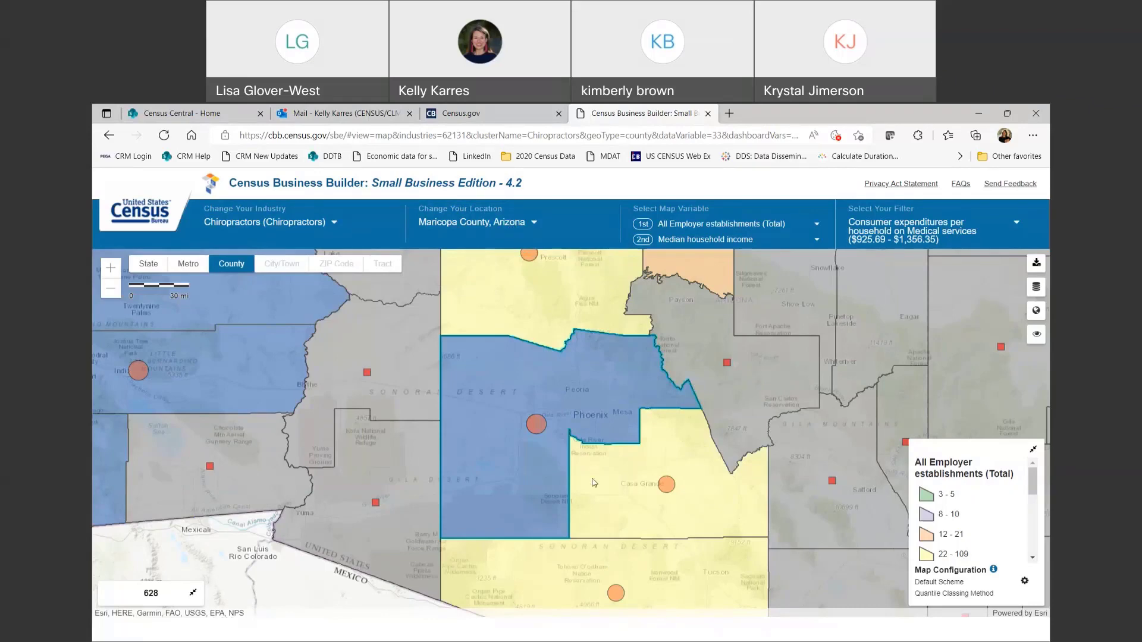
Restore the Maricopa County dashboard and create its Local Business Profile report for Chiropractors
click(195, 592)
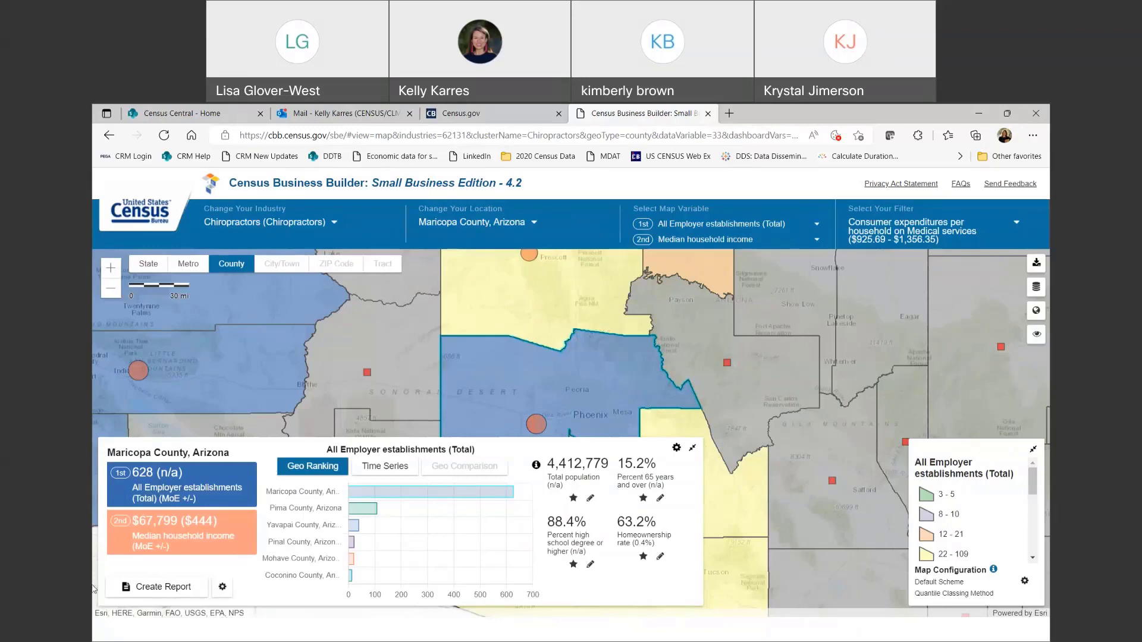
click(173, 588)
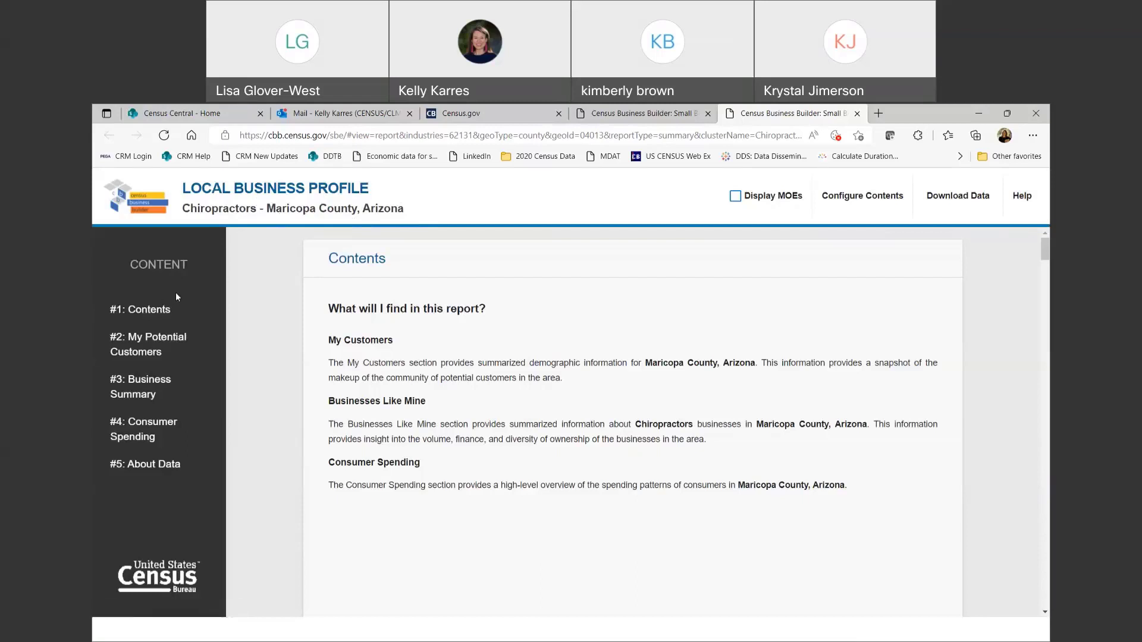
Review the report's My Potential Customers, Business Summary and Consumer Spending sections and its contents configuration, leaving the configuration without saving
click(164, 341)
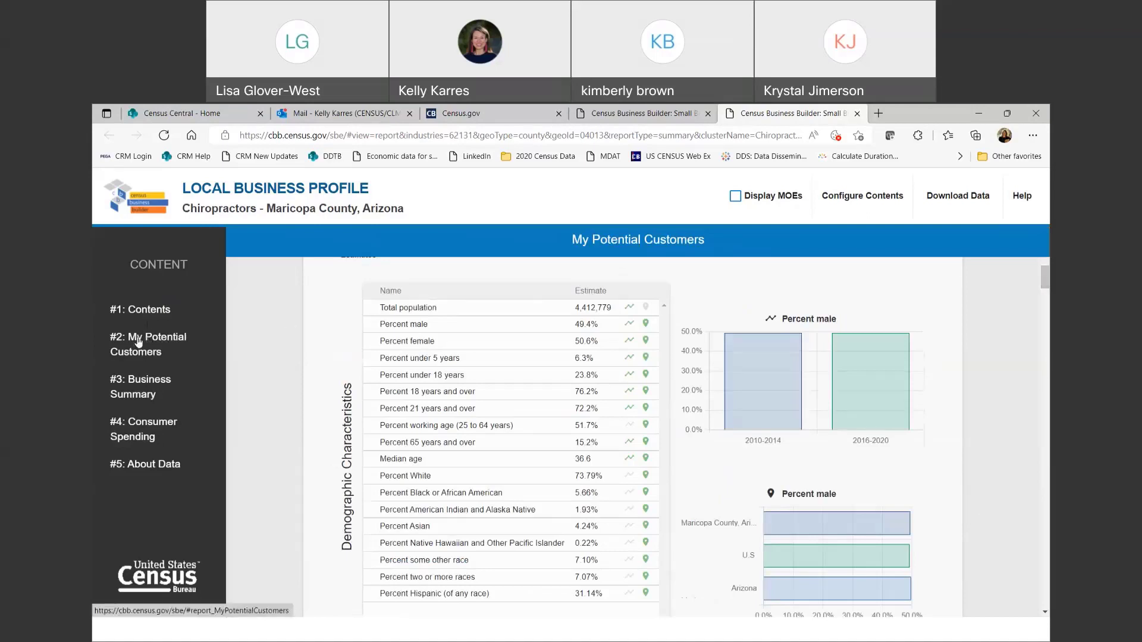
click(132, 383)
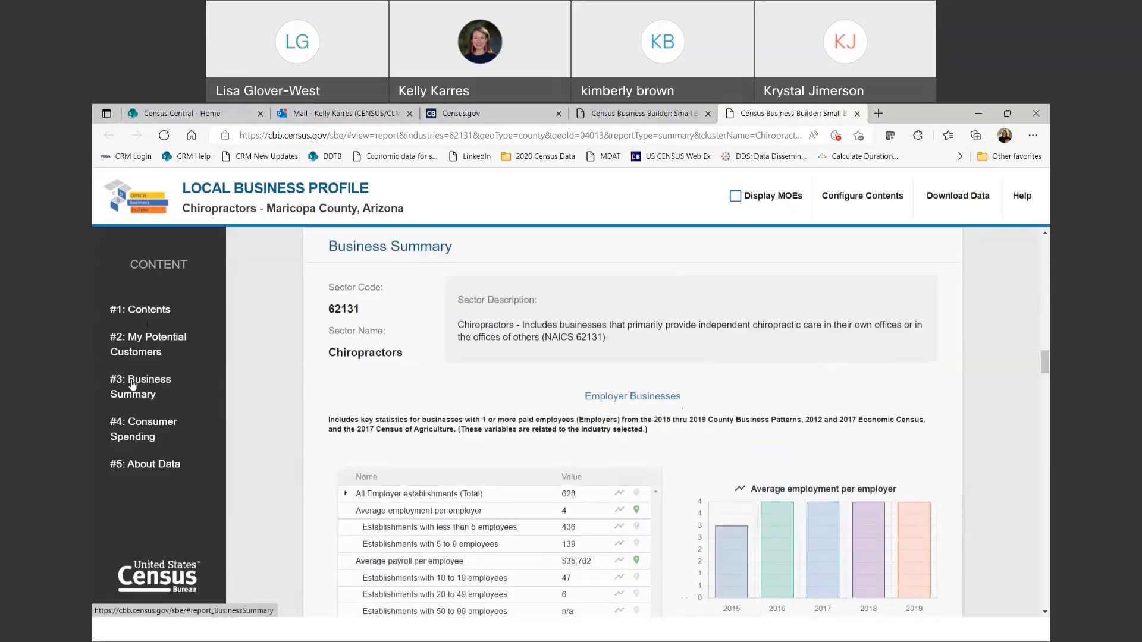
click(129, 433)
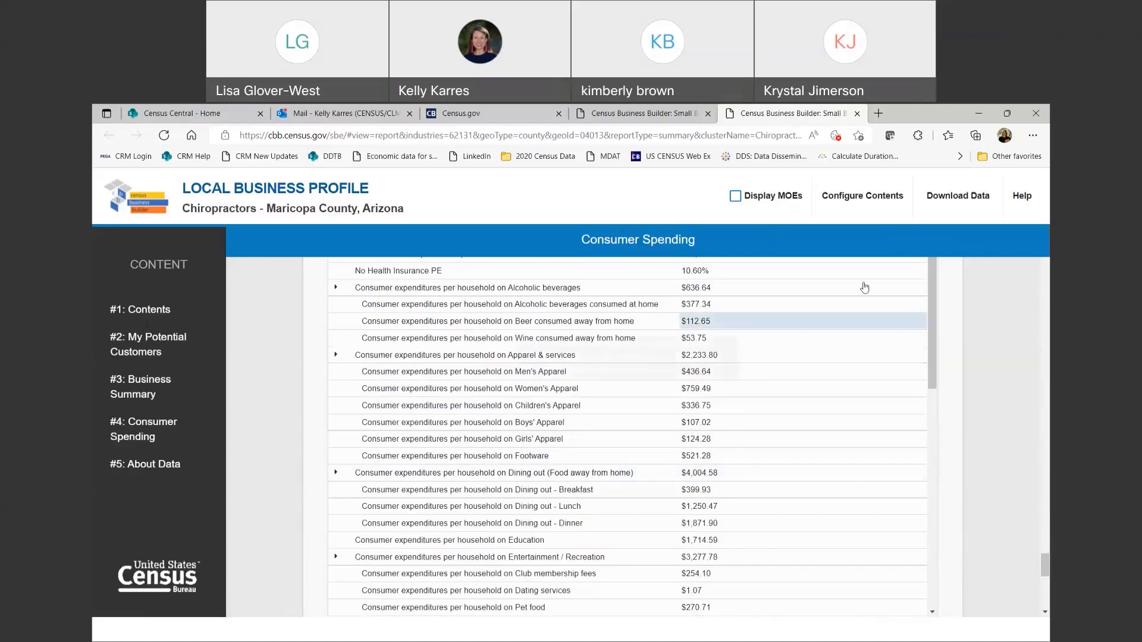
click(831, 194)
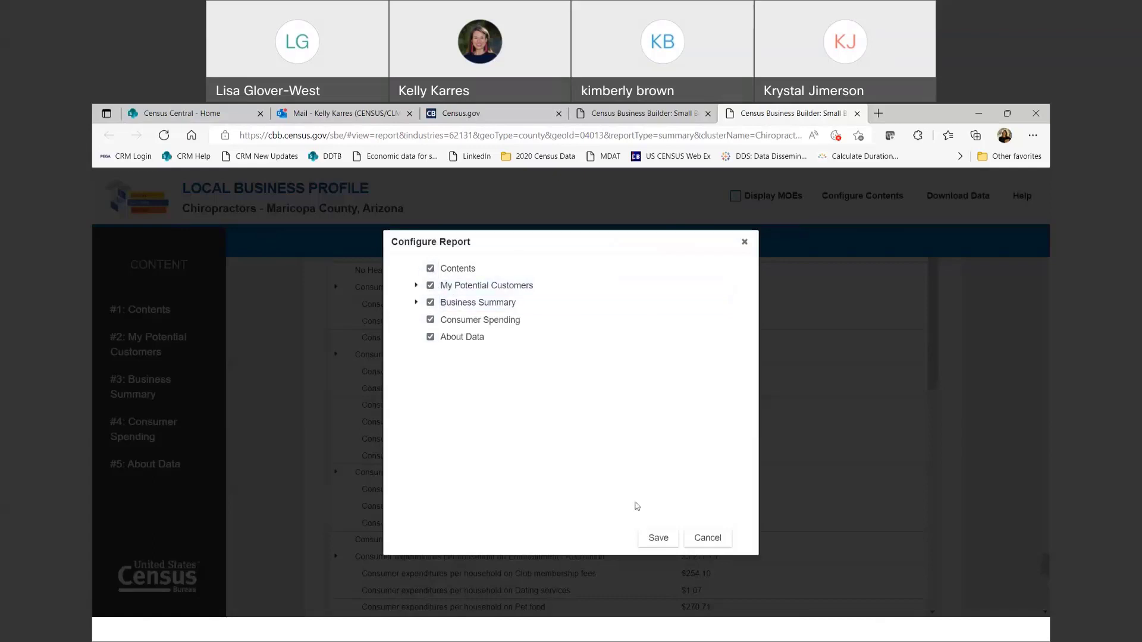
click(706, 539)
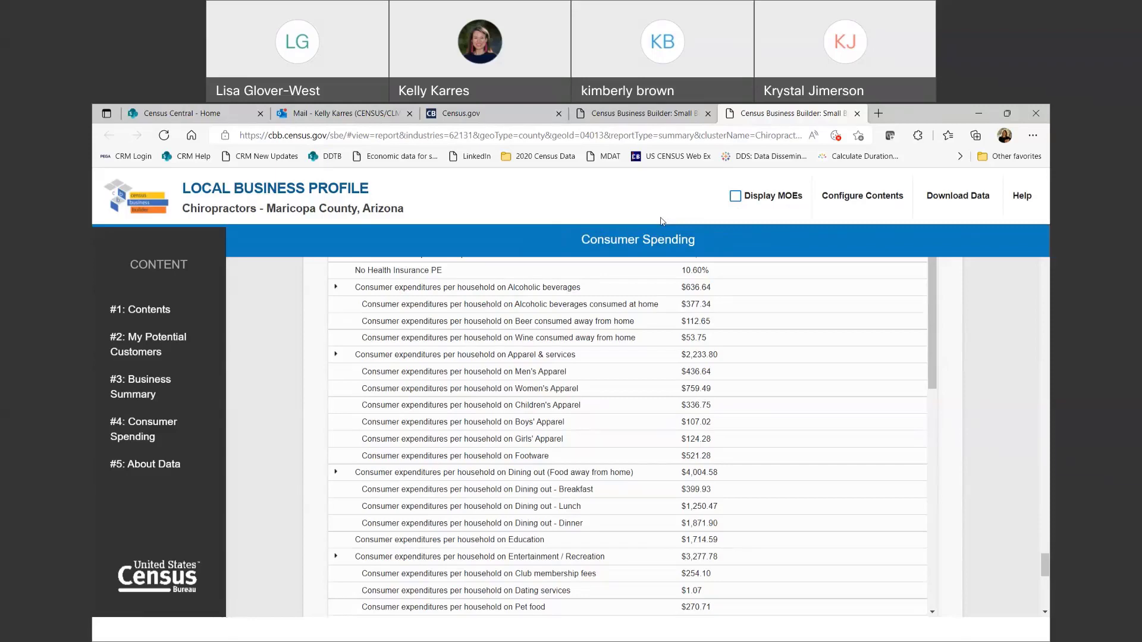
Switch to the slide presentation and advance from the Recap slide to the Get in Touch With Us slide
key(alt)
key(alt+Tab)
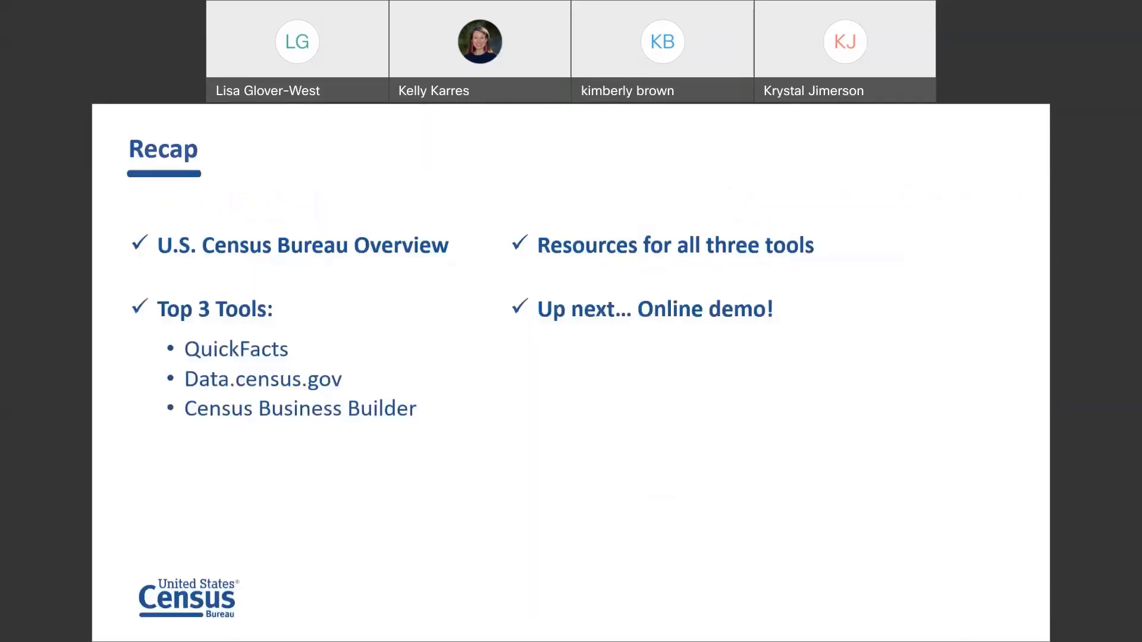
key(Right)
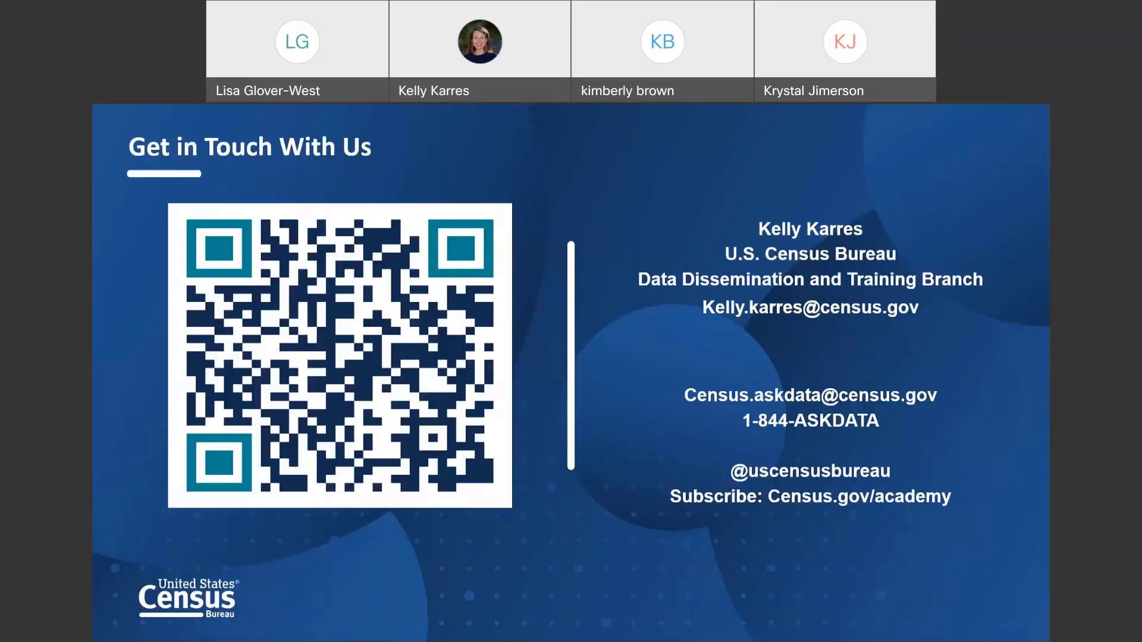